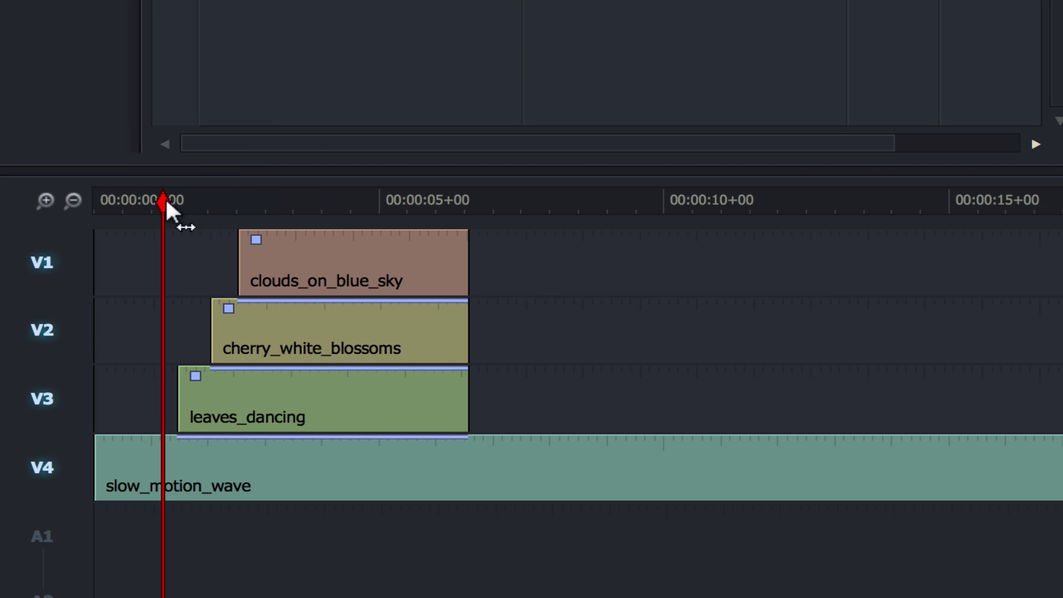
- Scrub through the finished split-screen section on tracks V1 to V4 and preview the plain slow_motion_wave footage after it
left_click_drag(166, 200, 188, 201)
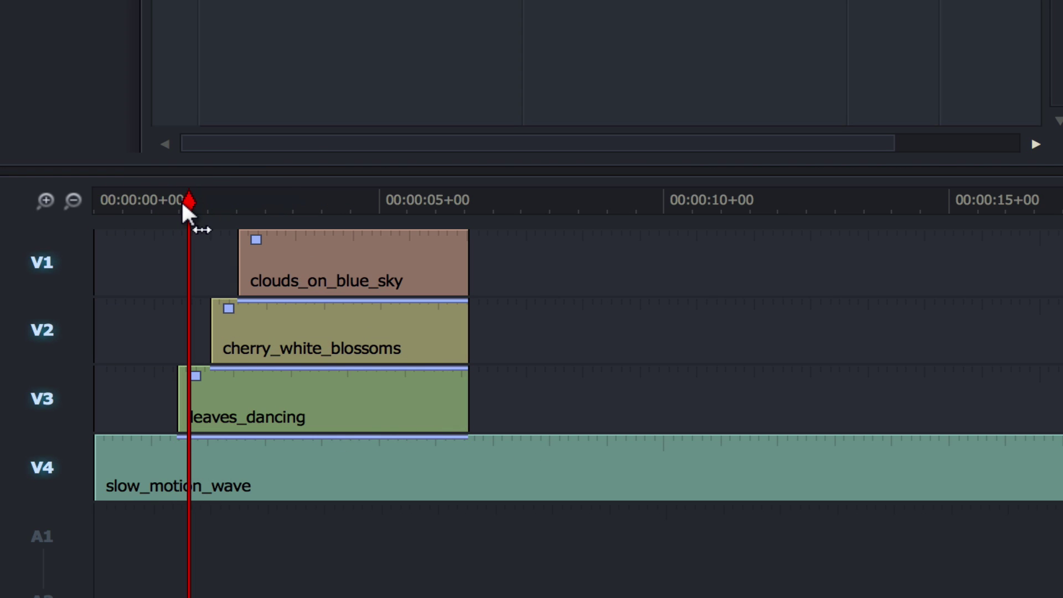
left_click_drag(189, 203, 344, 319)
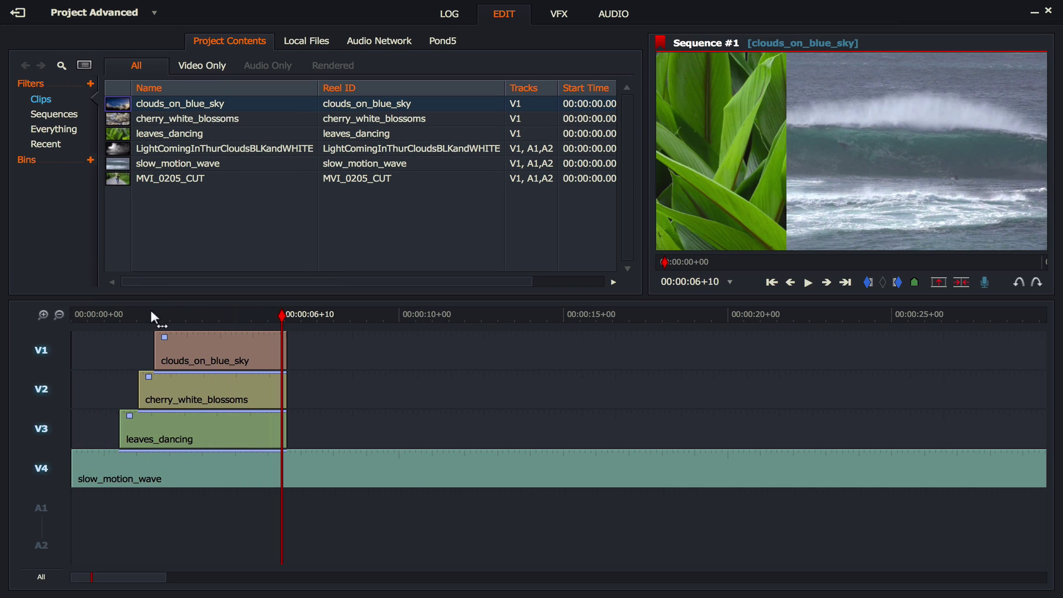
left_click_drag(151, 313, 62, 303)
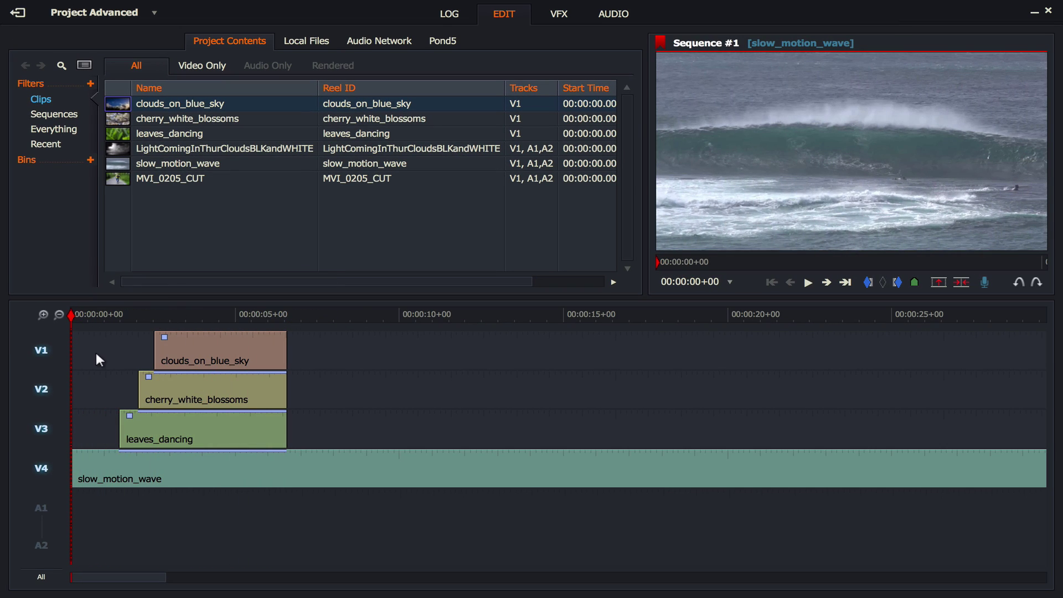
right_click(336, 423)
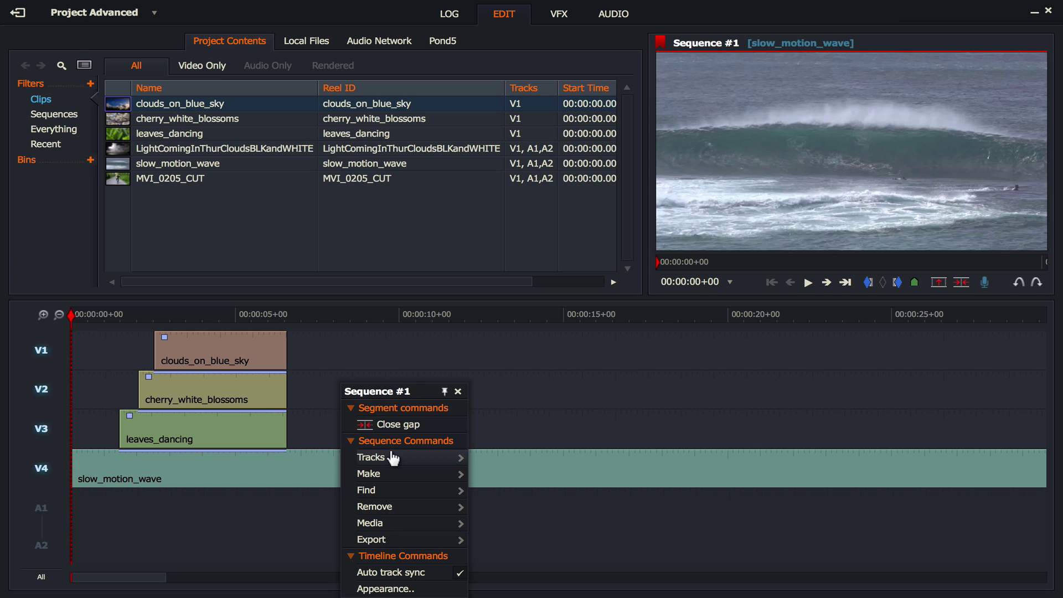
mouse_move(393, 458)
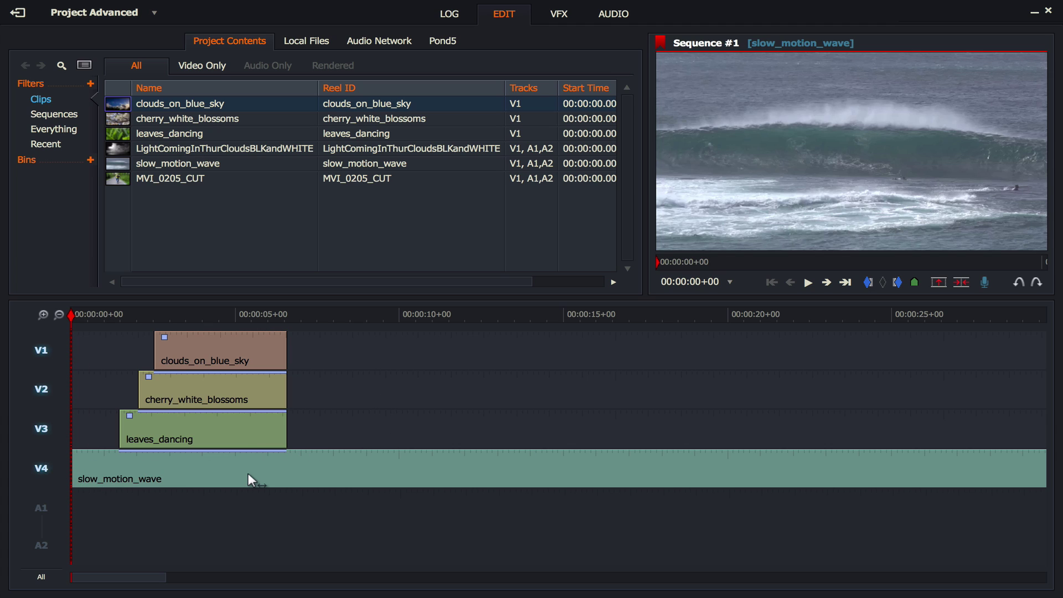
left_click(90, 313)
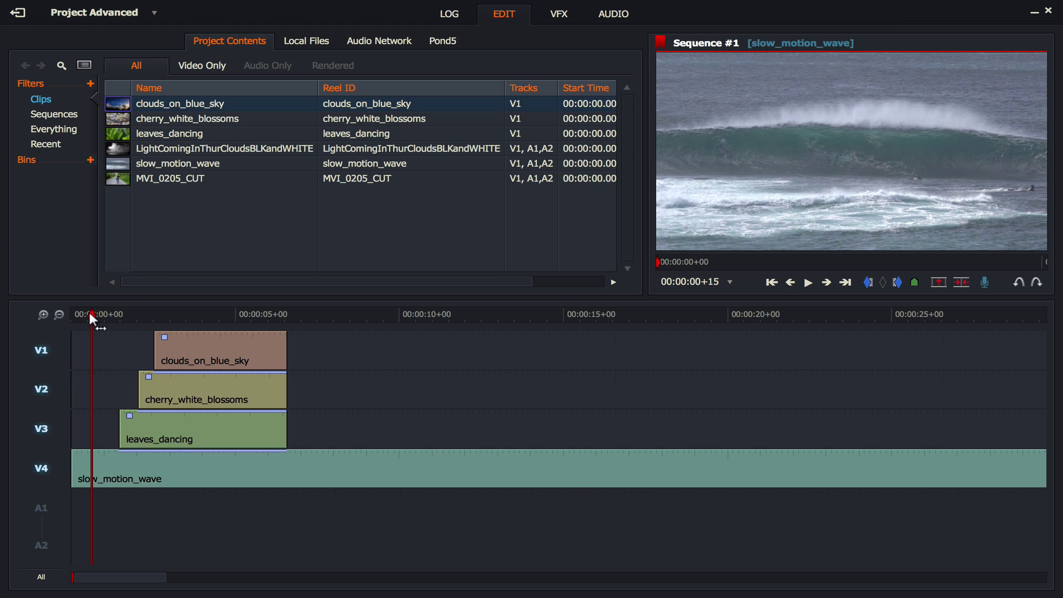
left_click_drag(90, 314, 220, 302)
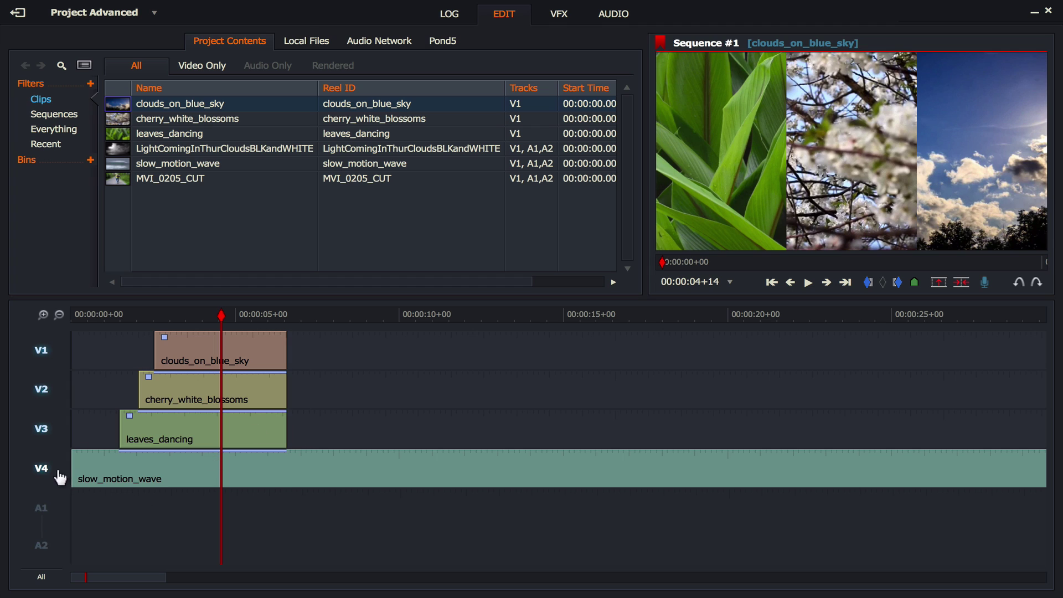
left_click_drag(222, 315, 431, 320)
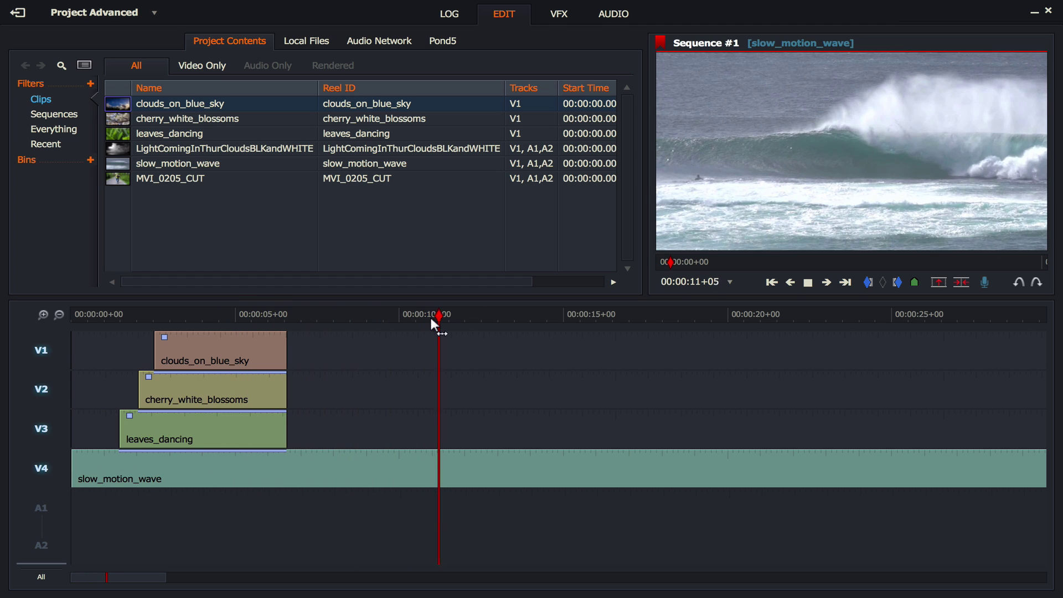
key("space")
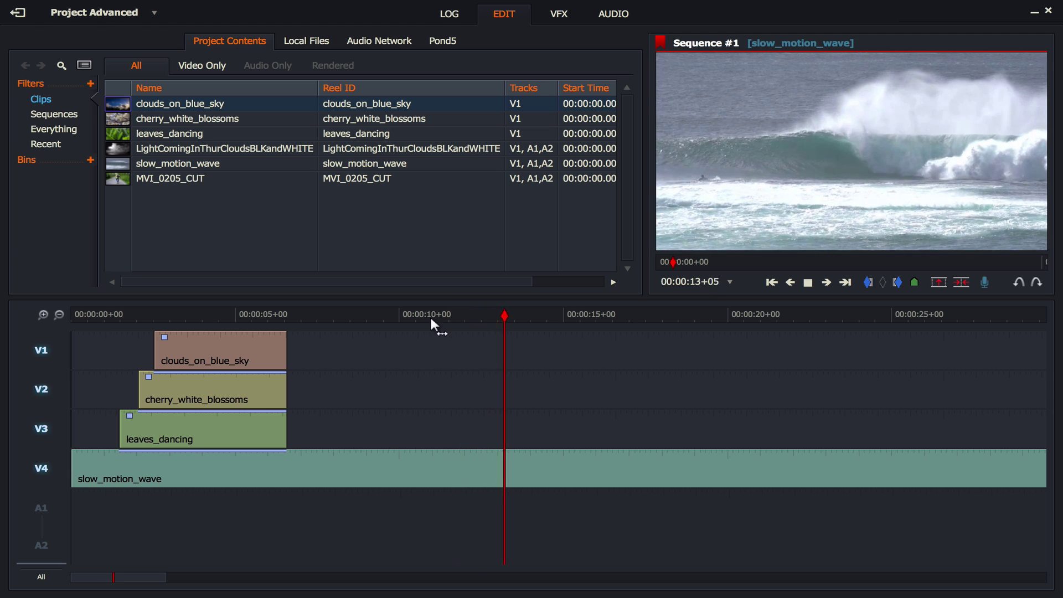
key("space")
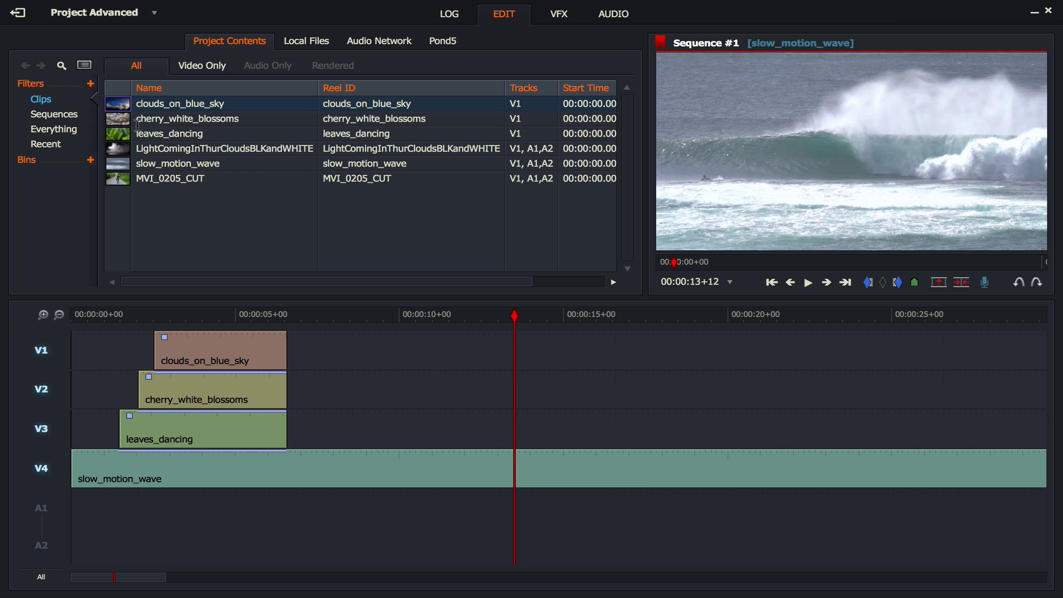
- Add leaves_dancing on V3 at 00:00:15+12, then cherry_white_blossoms on V2 and clouds_on_blue_sky on V1, each starting slightly after the previous one
left_click(112, 138)
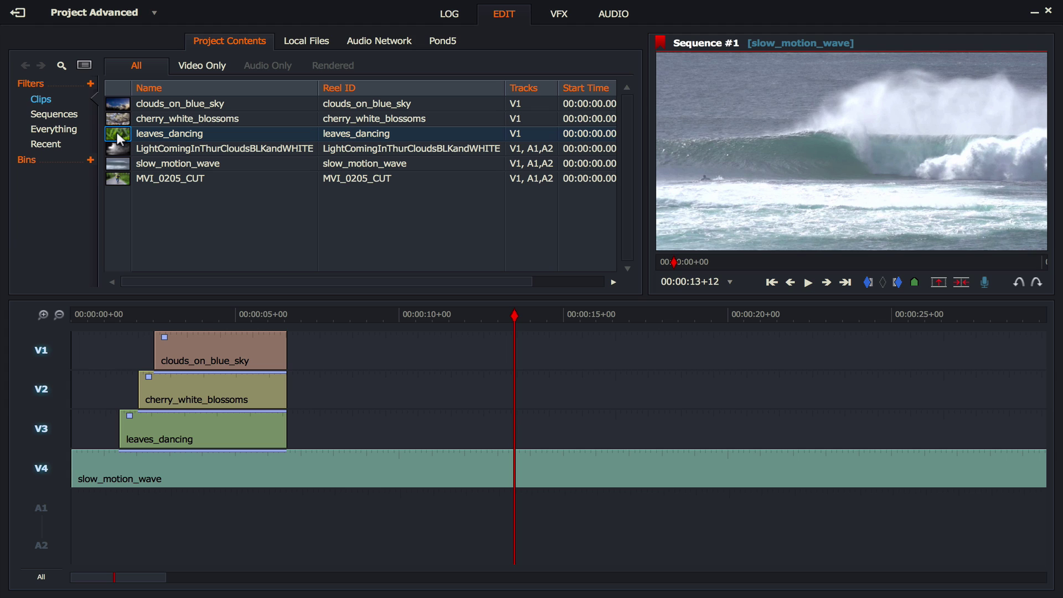
left_click_drag(123, 138, 578, 428)
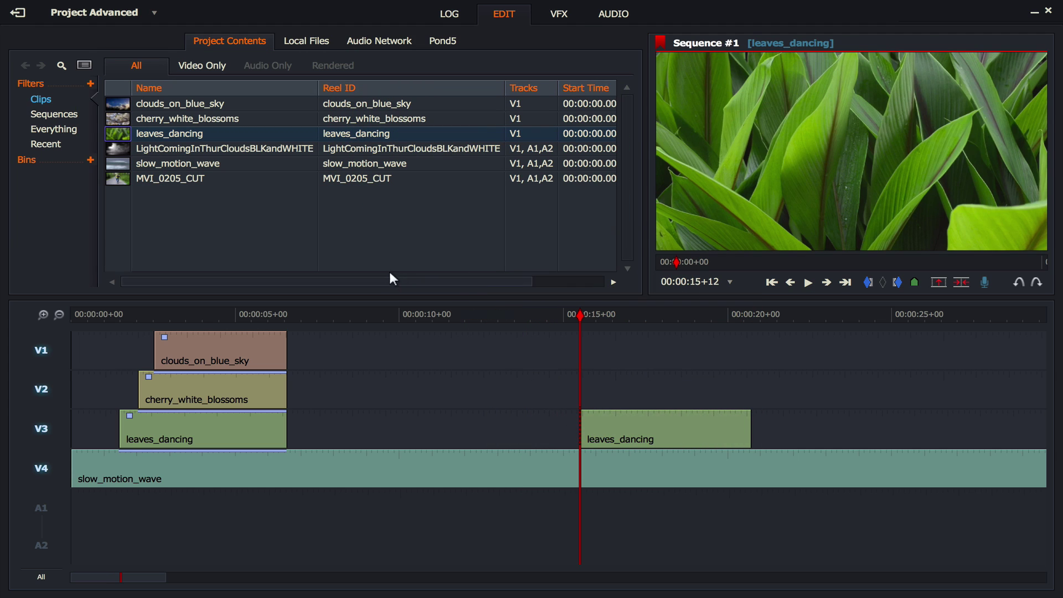
left_click_drag(125, 119, 605, 384)
left_click_drag(127, 105, 523, 315)
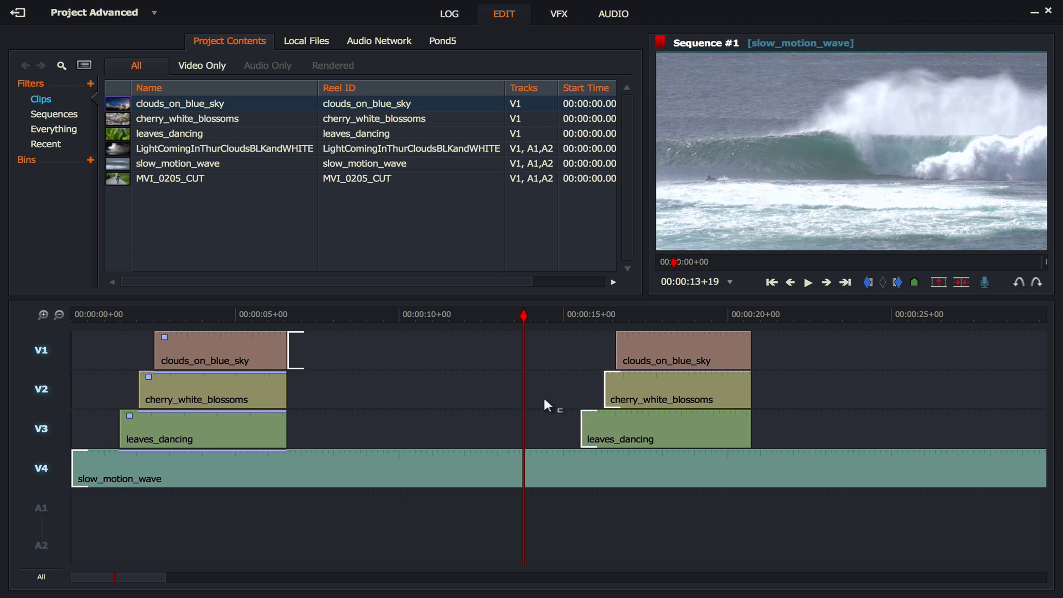
- With only track V2 active, move the second cherry_white_blossoms clip to start at 00:00:16+02 and extend its end to 00:00:20+19
left_click(64, 471)
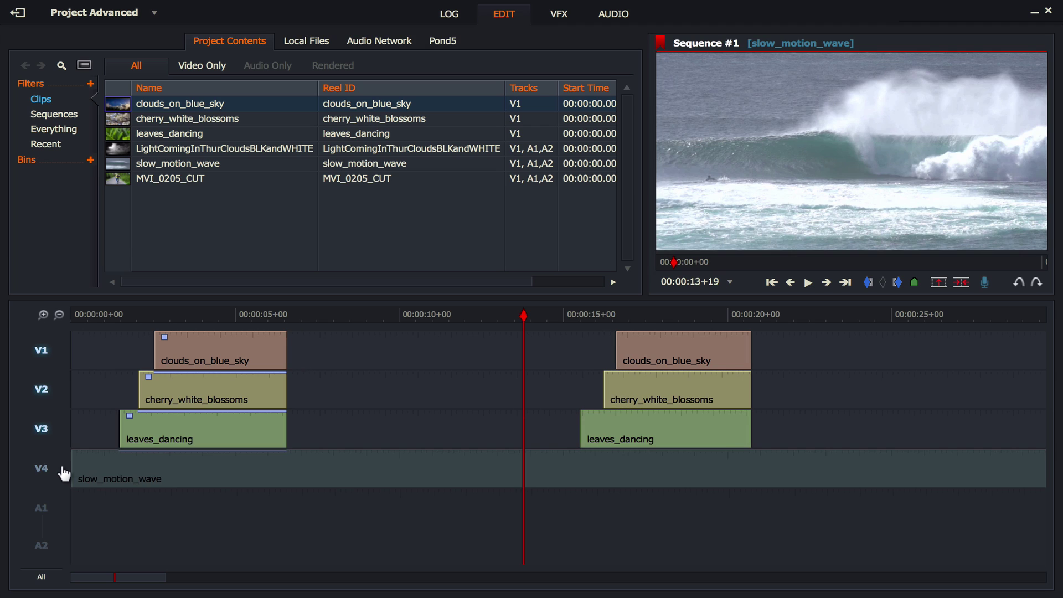
left_click(44, 430)
left_click(40, 355)
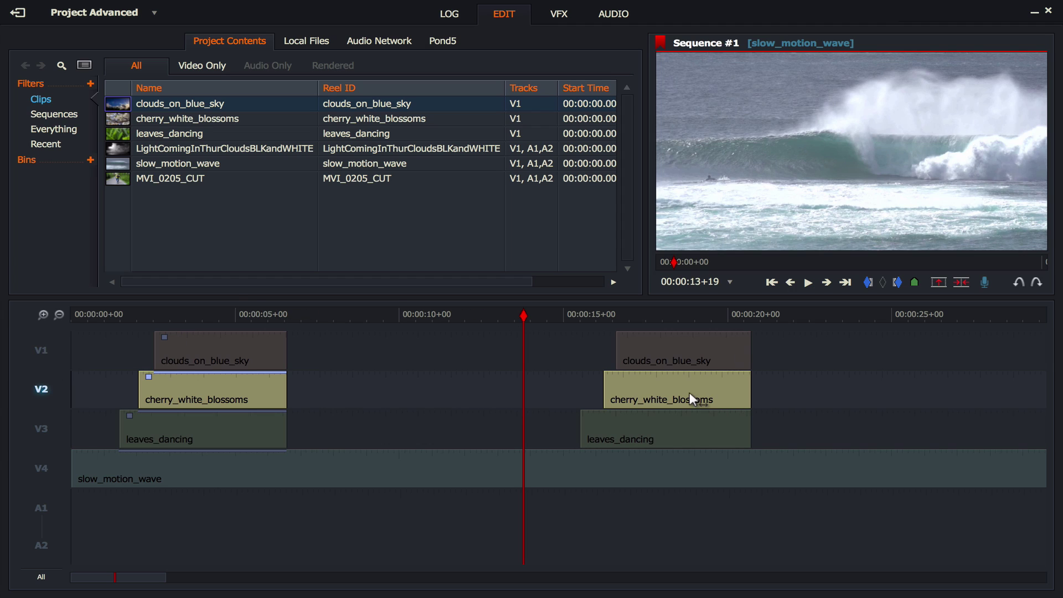
left_click_drag(663, 398, 656, 400)
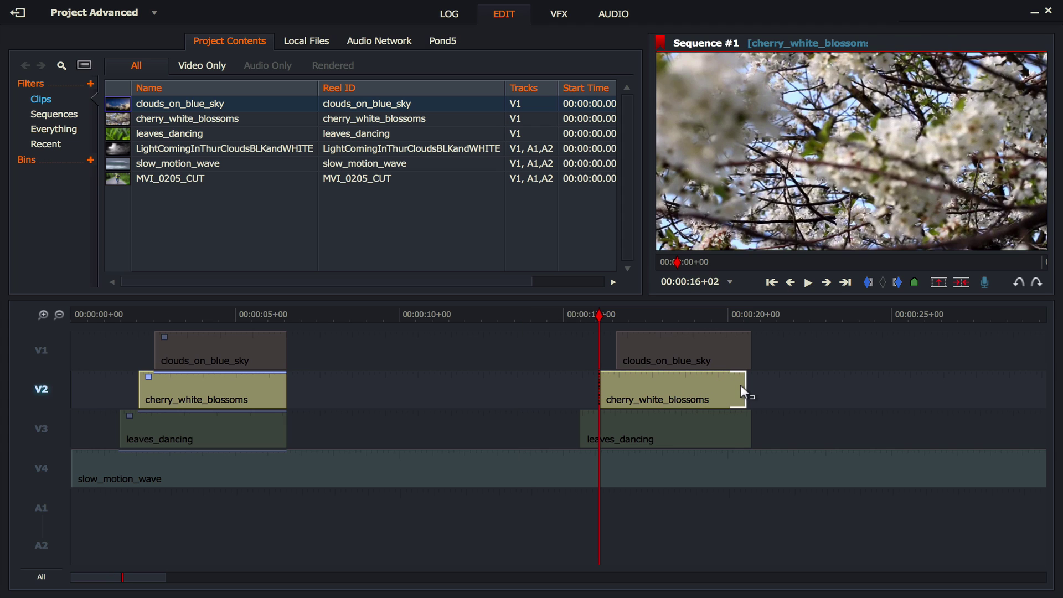
left_click_drag(755, 383, 750, 393)
- Reactivate tracks V3, V4 and V1, and play the newly added clips from 00:00:14+17
left_click(37, 432)
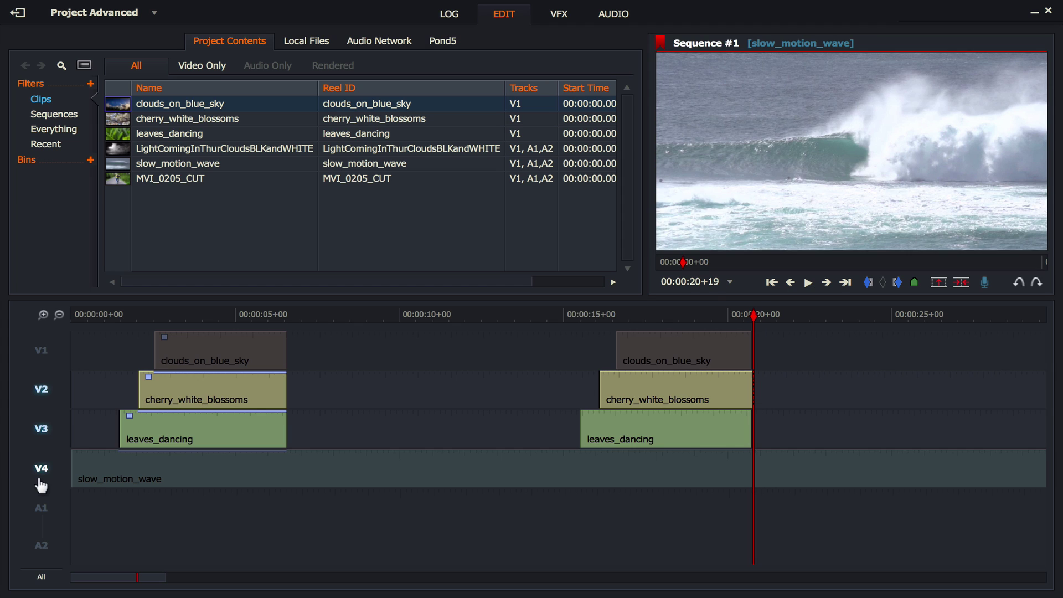
left_click(37, 477)
left_click(37, 358)
left_click_drag(642, 318, 554, 316)
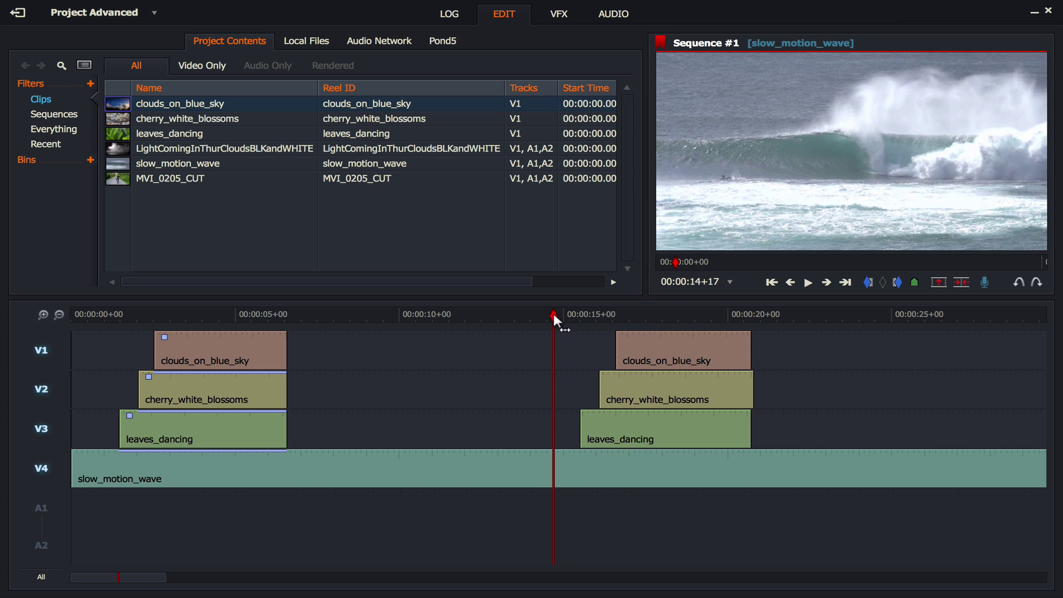
key("space")
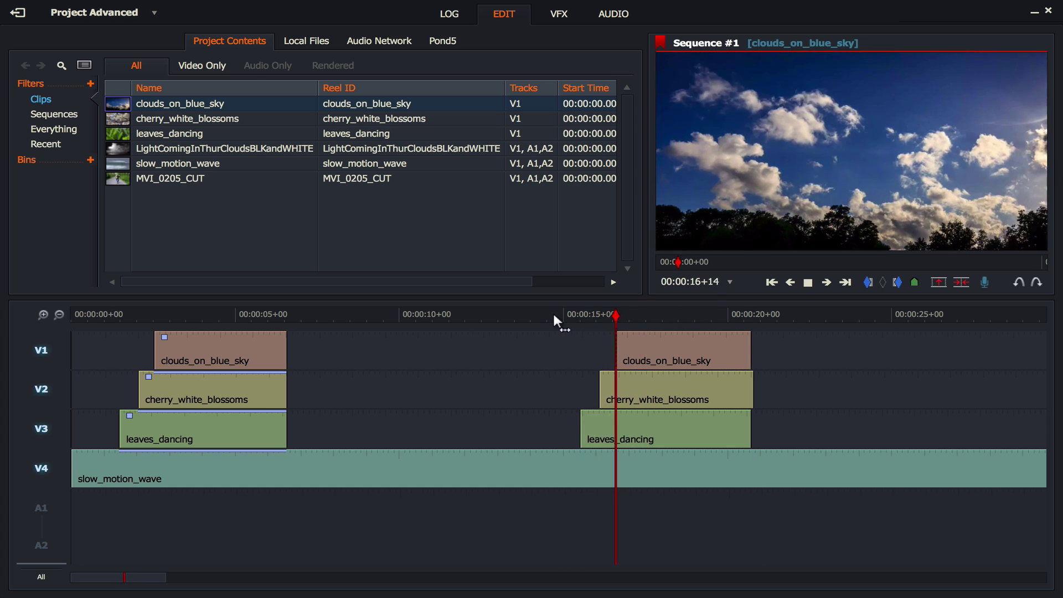
key("space")
- Park at 00:00:15+17 and apply the 2D DVE effect to the second leaves_dancing clip on V3
left_click_drag(644, 311, 586, 339)
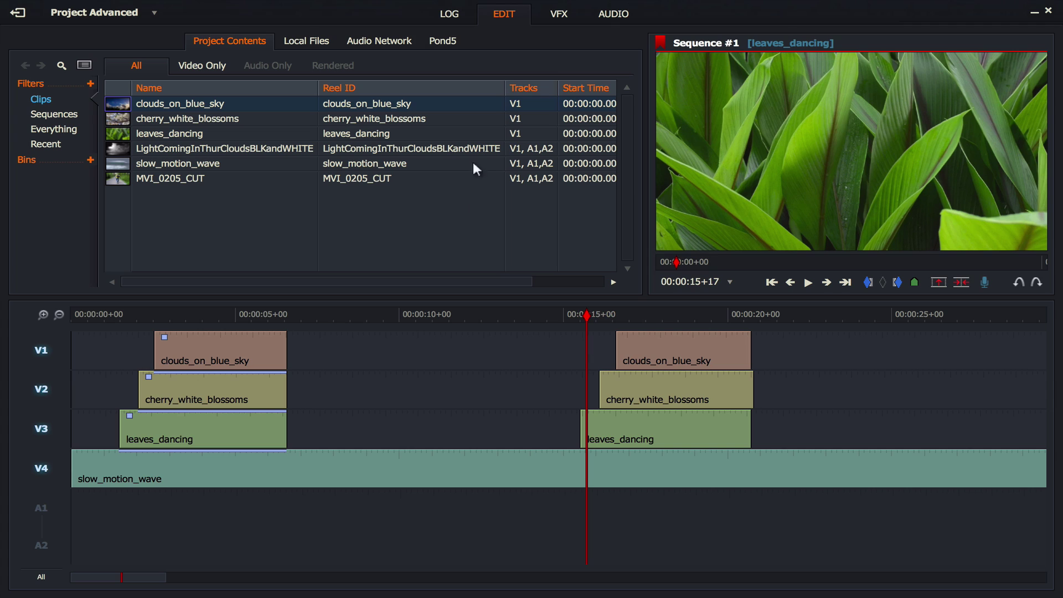
left_click(546, 19)
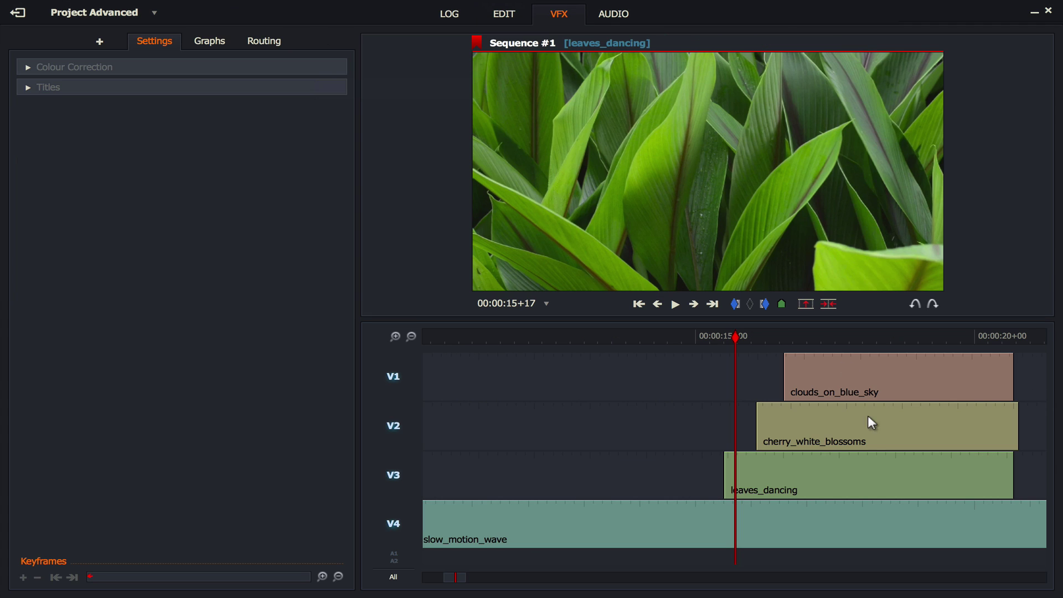
scroll(872, 424, "down", 2)
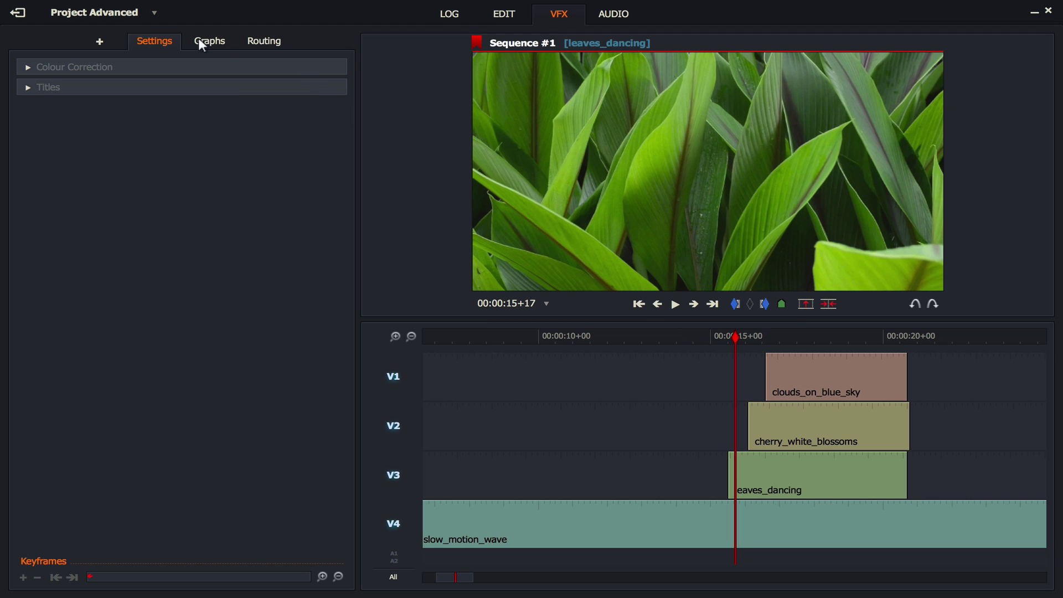
left_click(107, 42)
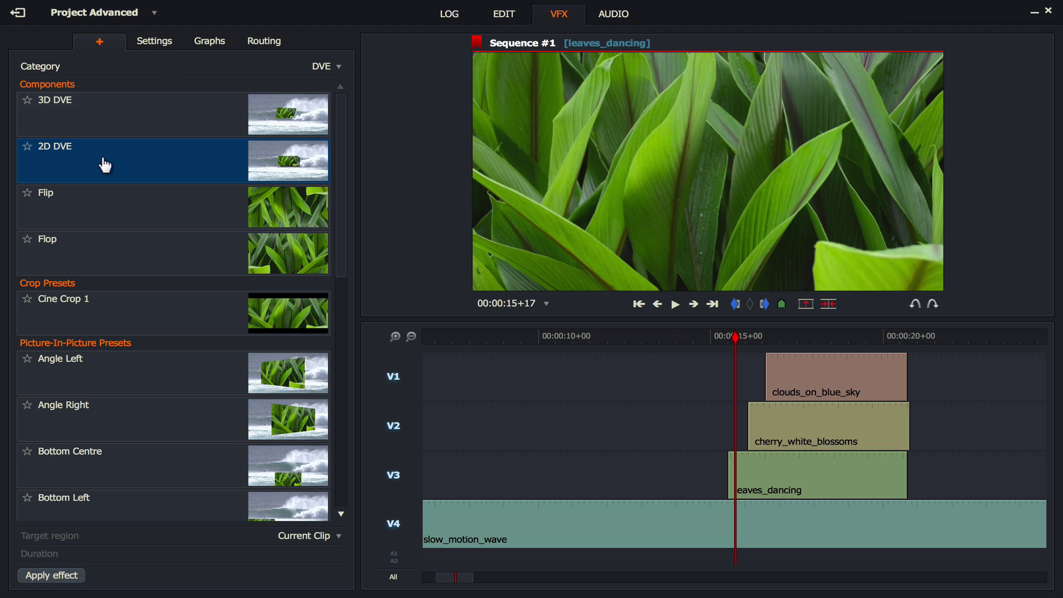
left_click_drag(71, 158, 760, 467)
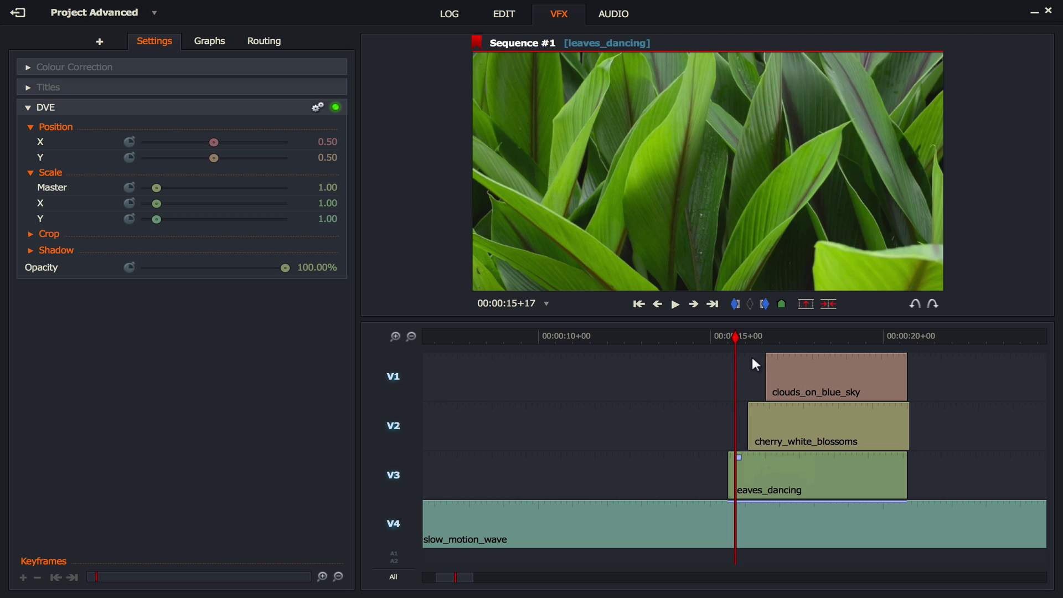
- Set the leaves_dancing DVE's right crop to 66.66%
mouse_move(781, 73)
left_click(28, 238)
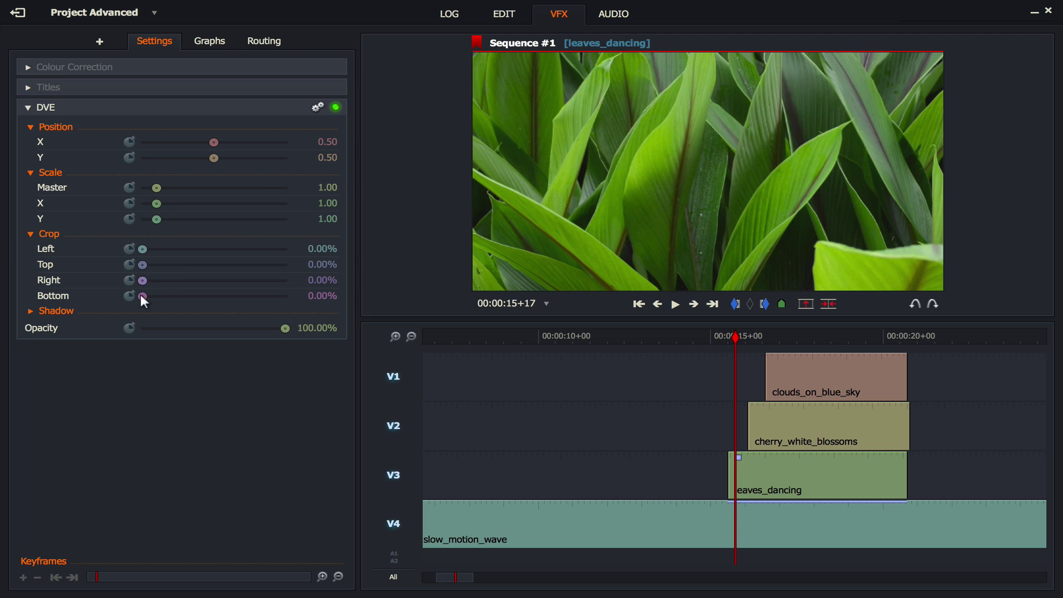
left_click_drag(140, 280, 187, 292)
left_click(321, 280)
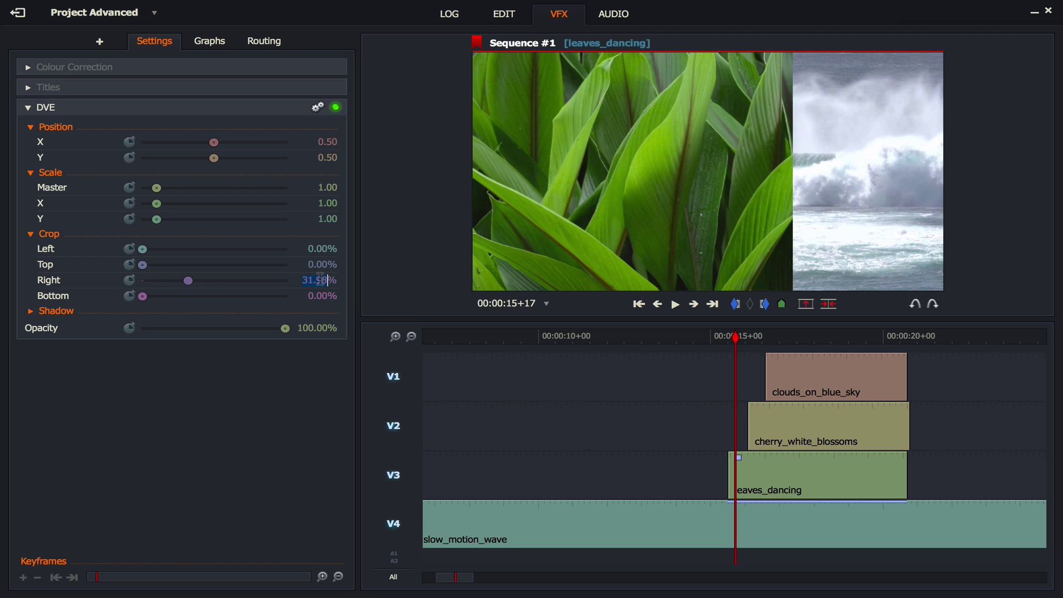
type("66.66")
key("Return")
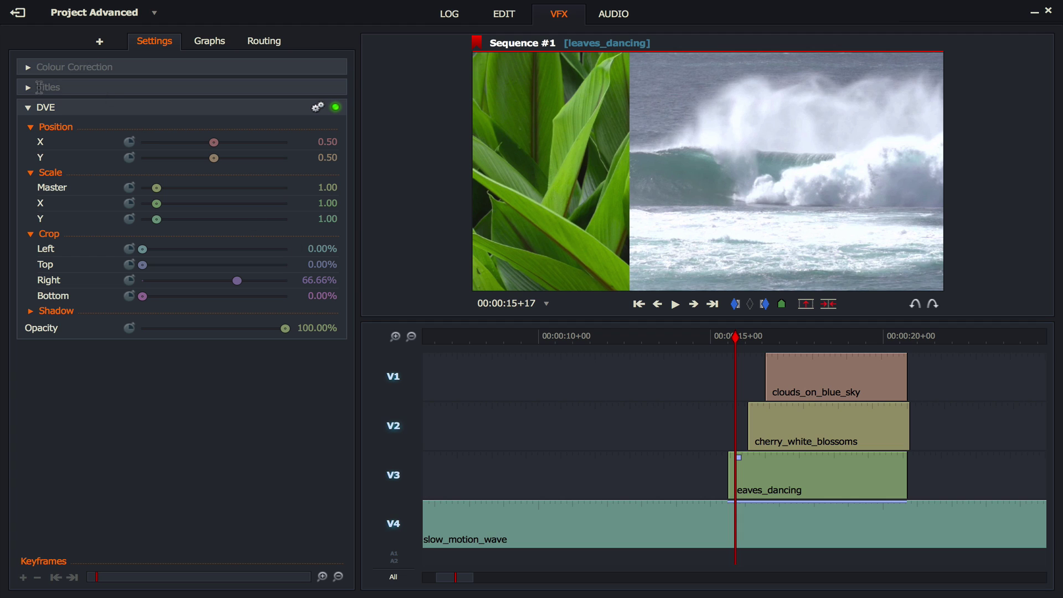
- Park at 00:00:16+07 and apply the 2D DVE effect to the second cherry_white_blossoms clip on V2
left_click_drag(735, 338, 753, 335)
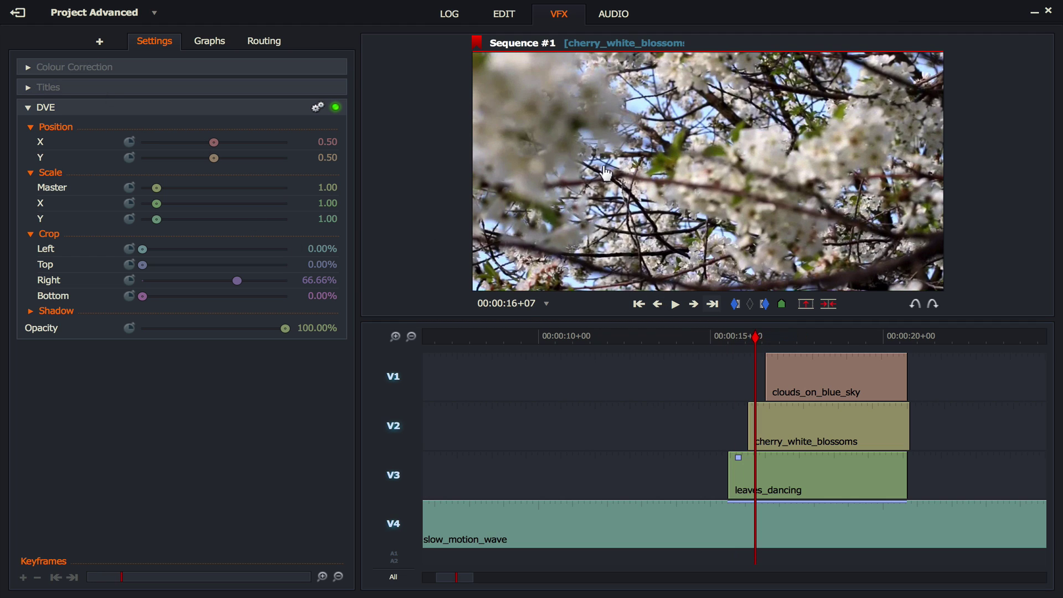
left_click(99, 41)
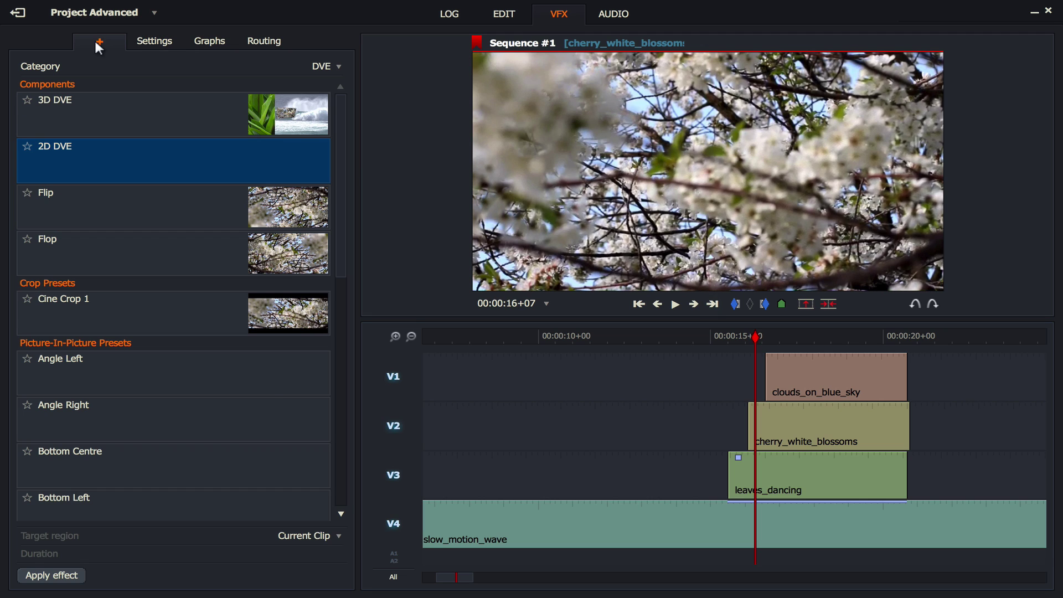
left_click_drag(56, 171, 783, 429)
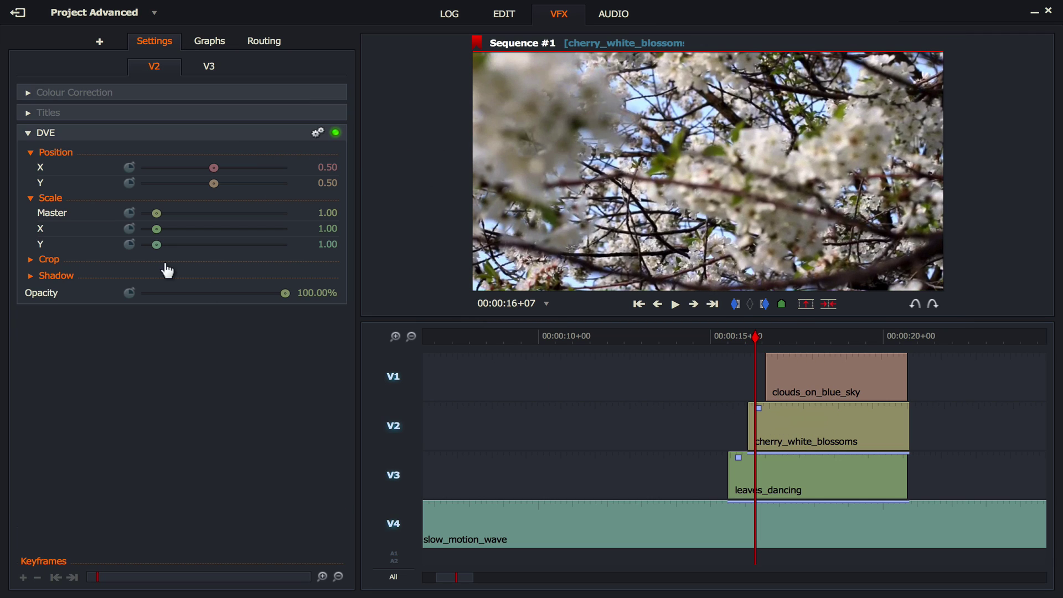
- Set both the left and right crop of the cherry_white_blossoms DVE to 33.33%
left_click(31, 261)
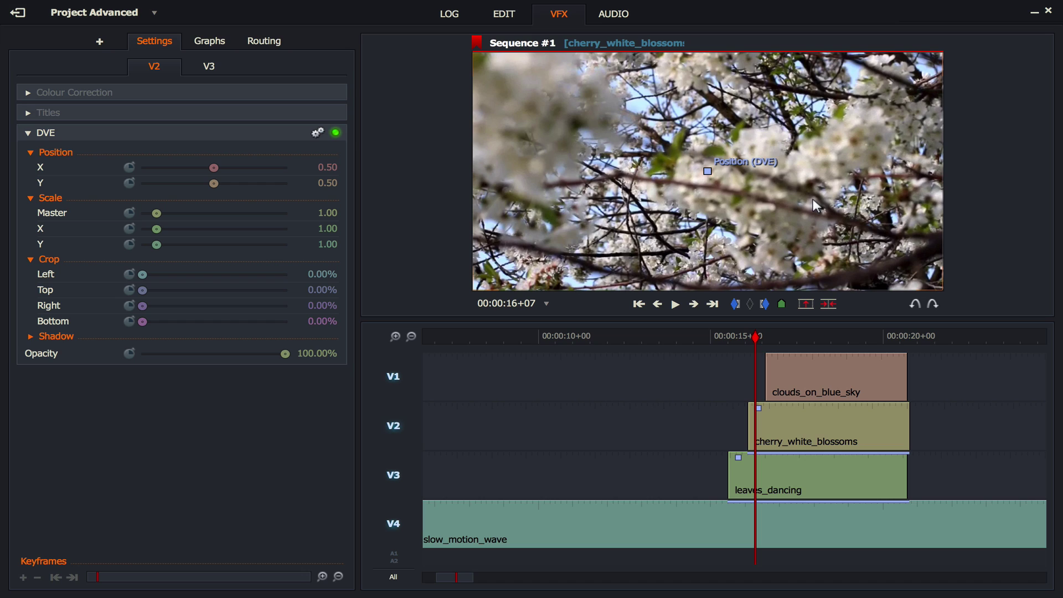
left_click(323, 274)
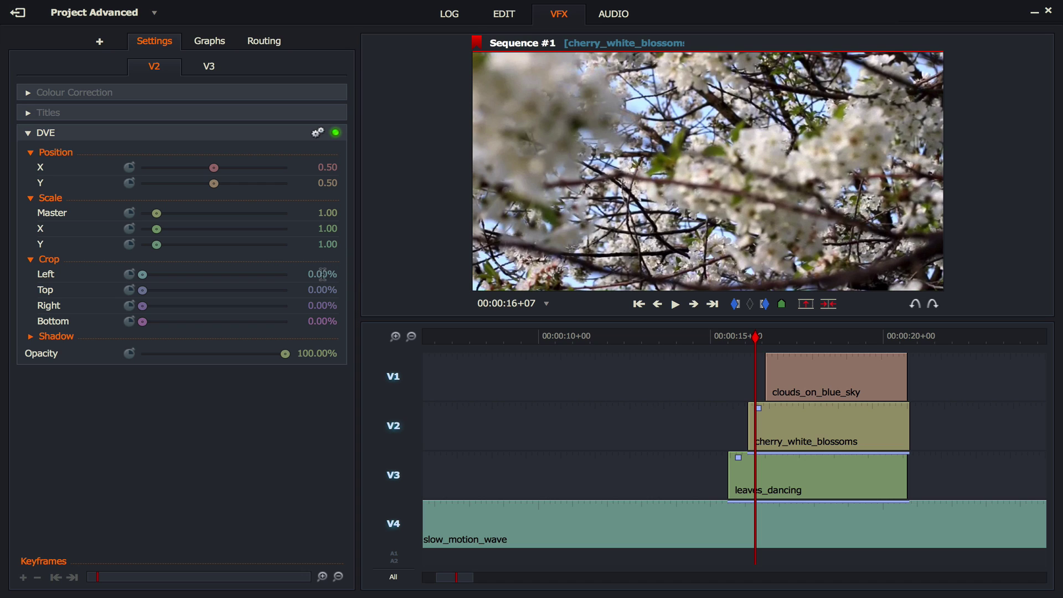
type("33.33")
left_click(319, 302)
type("33.33")
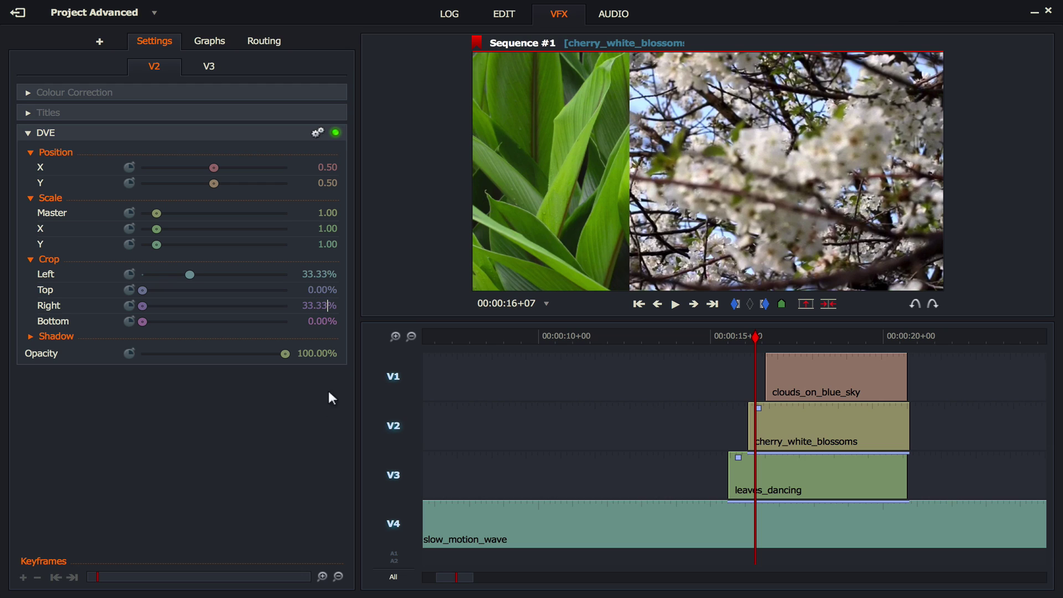
key("Return")
mouse_move(522, 288)
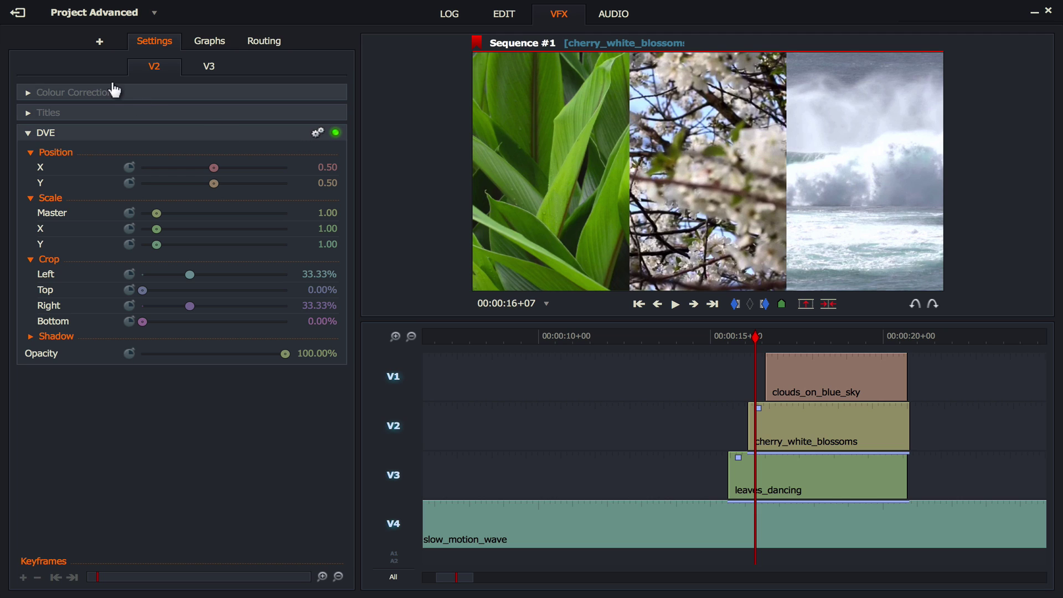
- Apply the 2D DVE effect to the second clouds_on_blue_sky clip on V1
left_click(101, 44)
left_click_drag(114, 150, 818, 386)
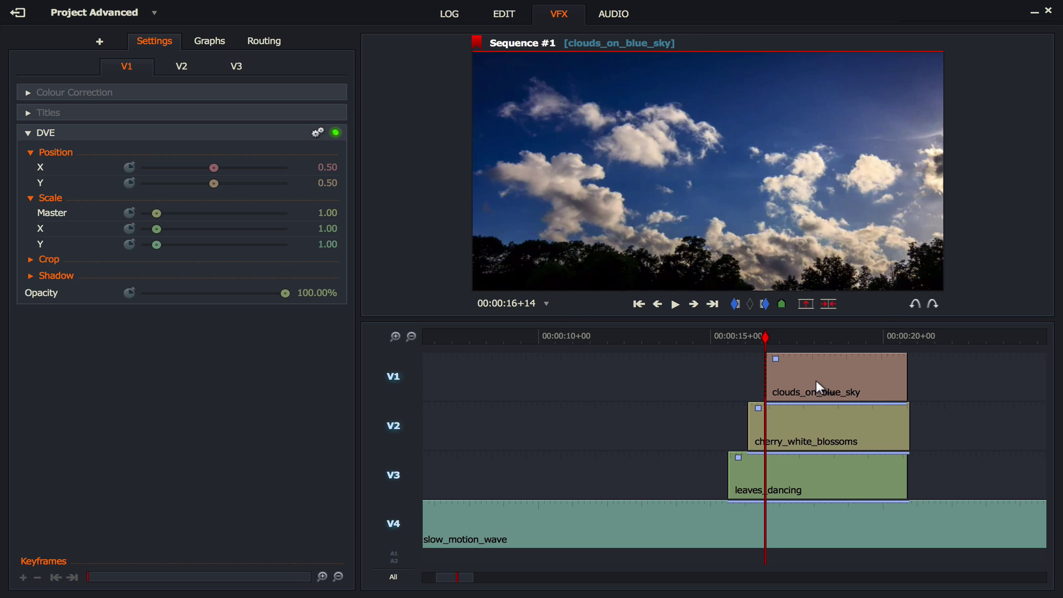
- Set the left crop of the clouds_on_blue_sky DVE to 66.66%
left_click(27, 260)
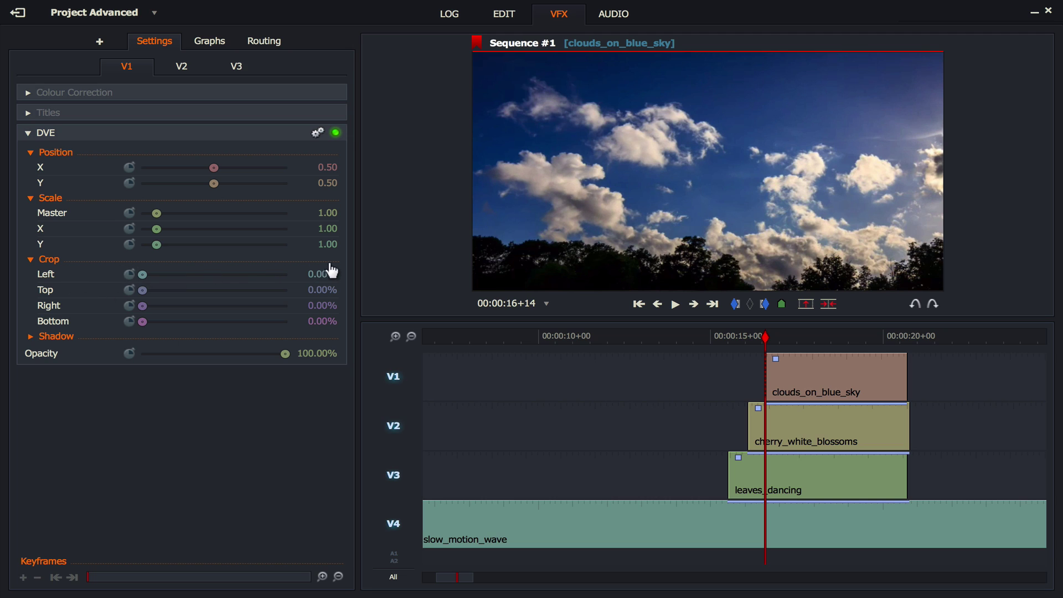
type("66.66")
key("Return")
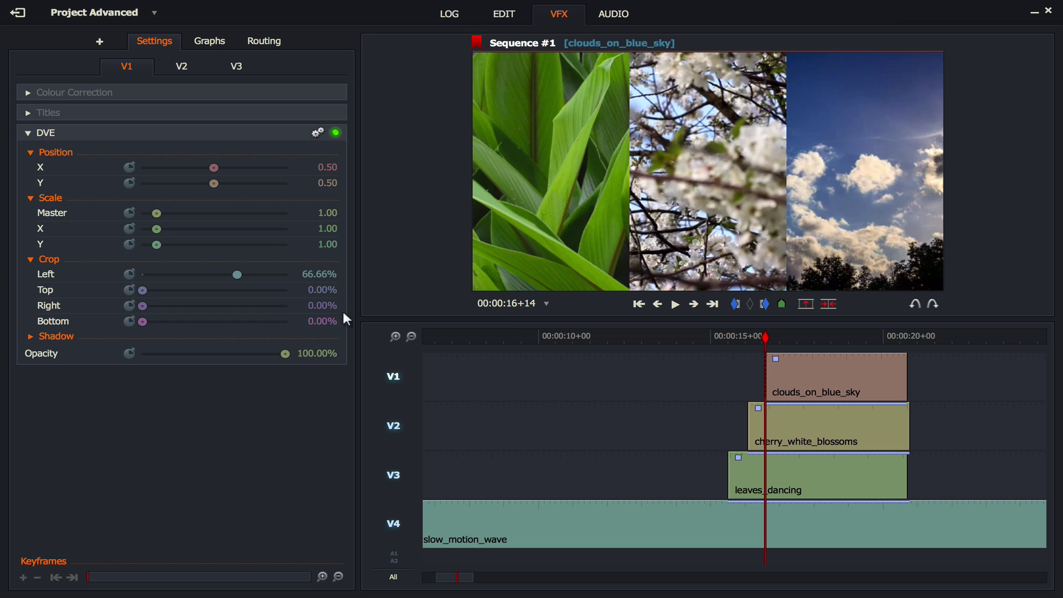
- Play the sequence from 00:00:13+00 to review the staggered entrances of the second split screen
left_click_drag(767, 340, 642, 340)
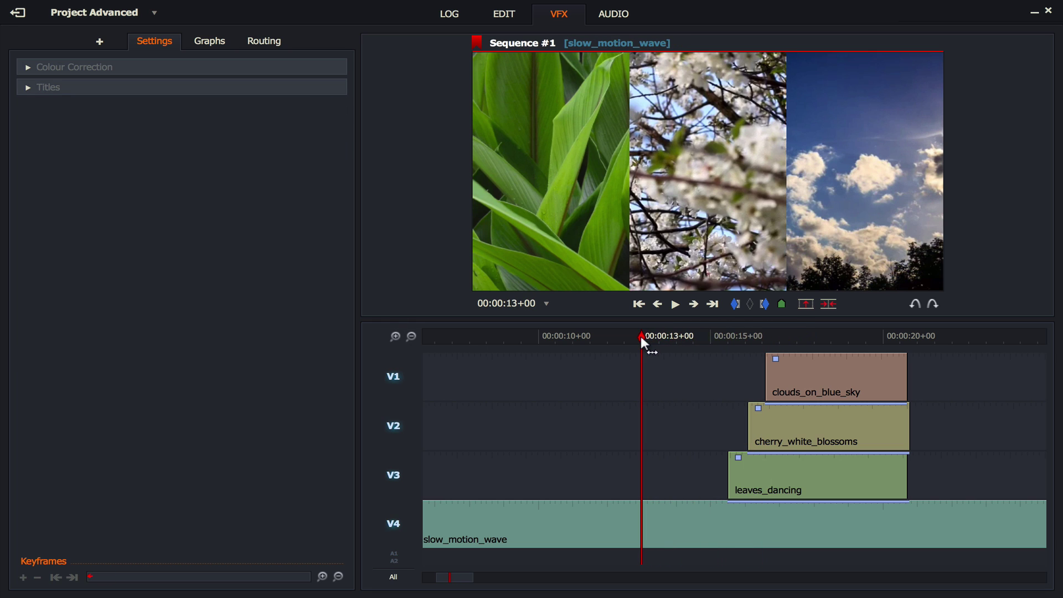
key("space")
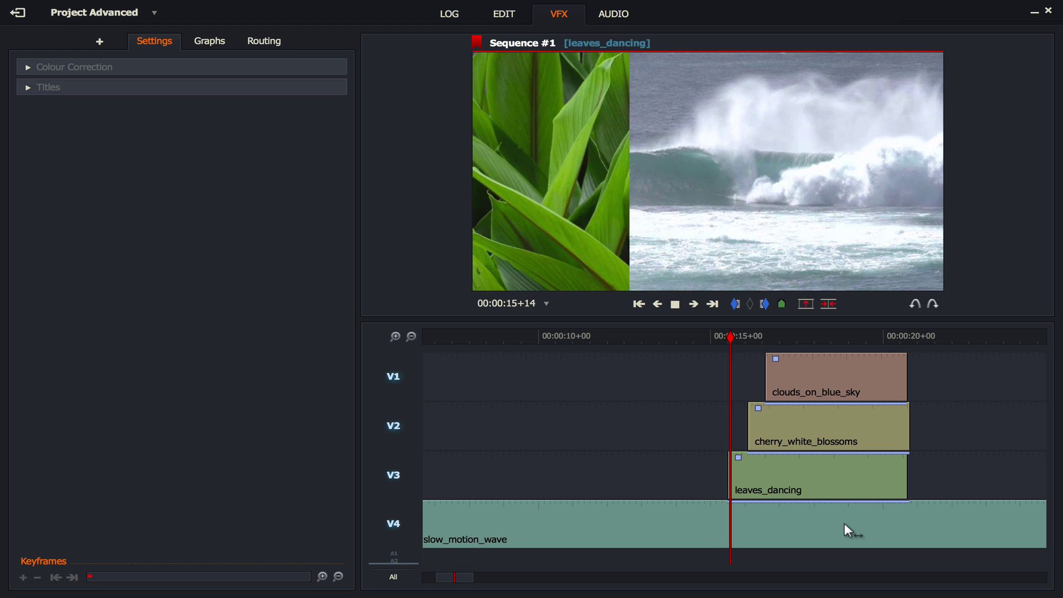
key("space")
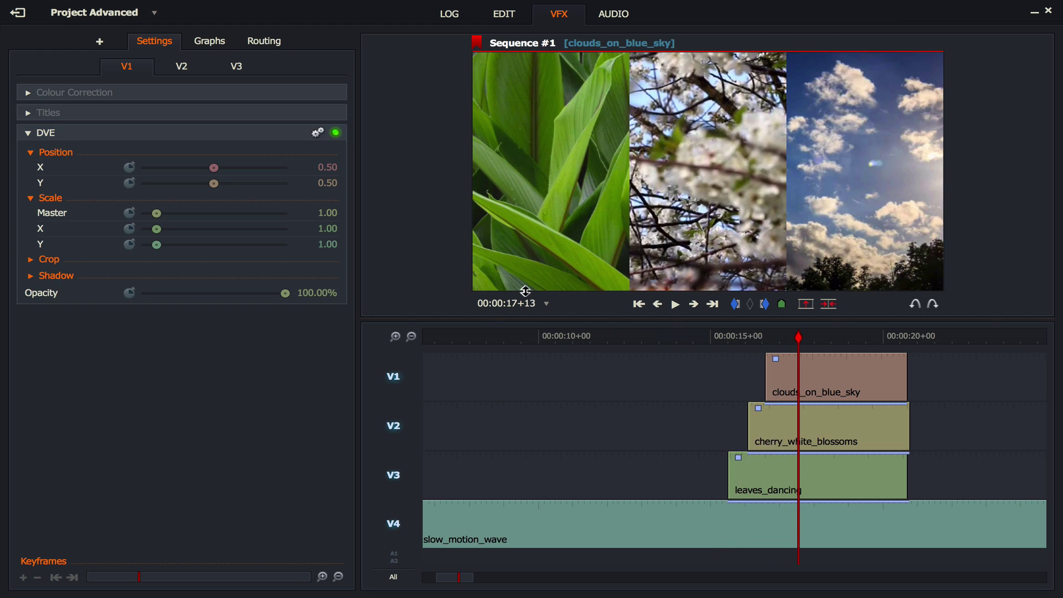
- Inspect the DVE settings of the V1, V2 and V3 clips at 00:00:17+13
mouse_move(525, 290)
left_click(181, 69)
left_click(235, 68)
left_click(183, 68)
left_click(131, 67)
left_click(184, 69)
left_click(216, 68)
- Scrub from the plain wave footage through the staggered starts of the second leaves, blossoms and clouds clips
left_click(688, 335)
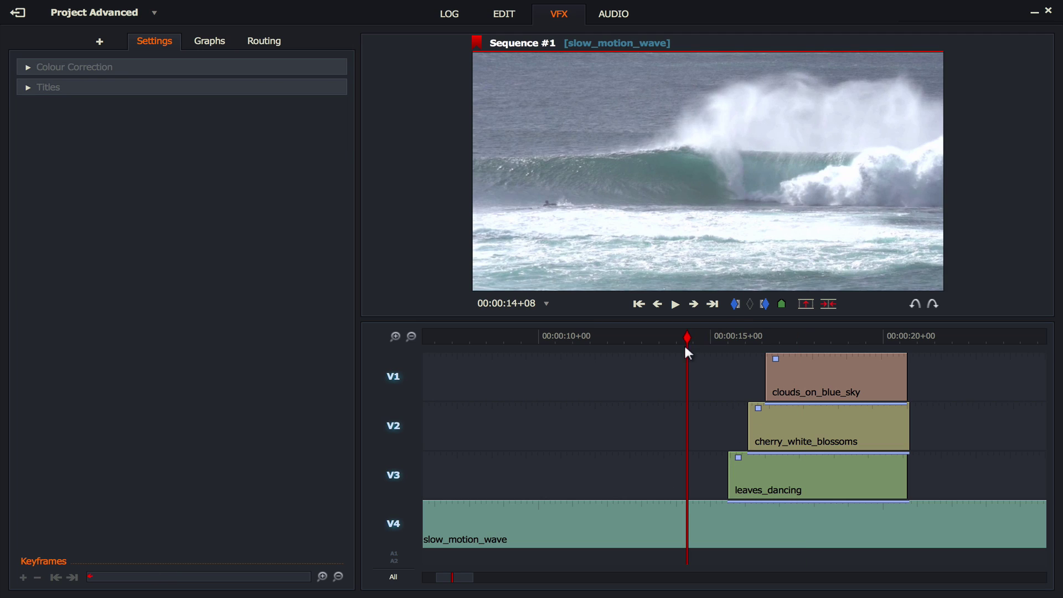
left_click(683, 336)
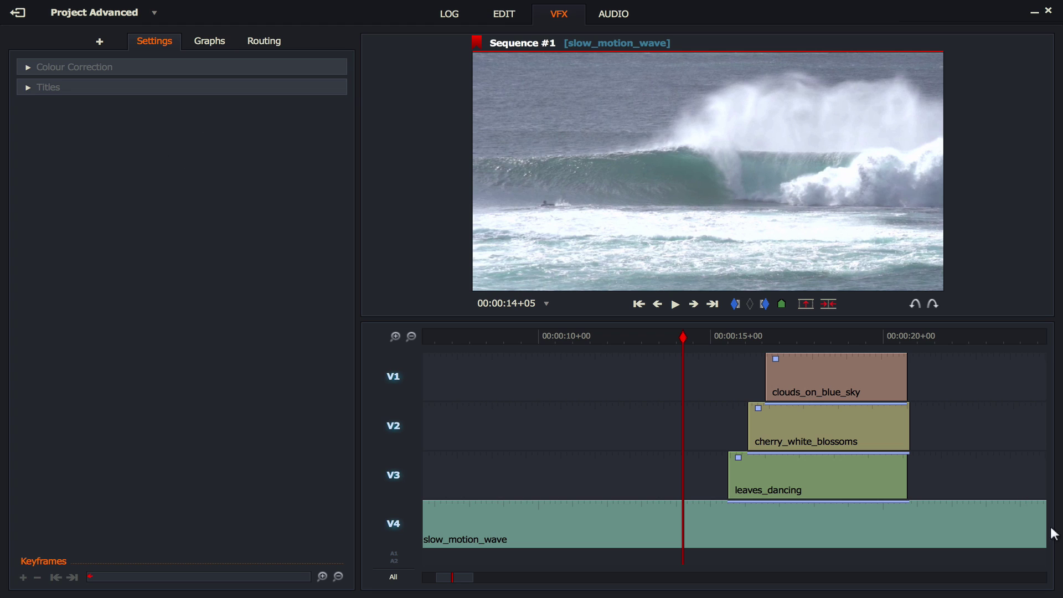
left_click_drag(683, 337, 736, 340)
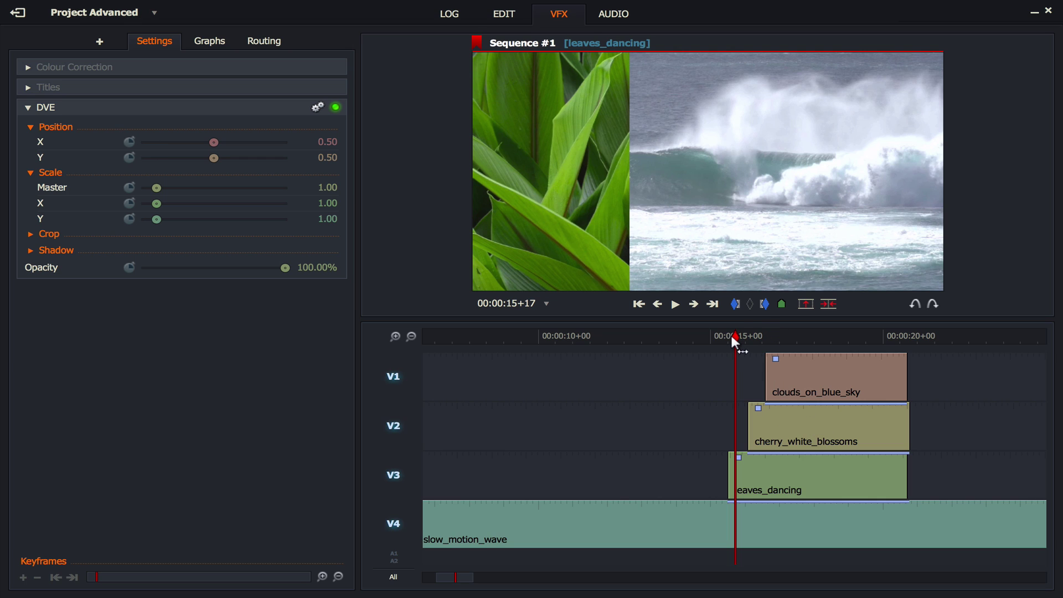
left_click_drag(730, 336, 753, 333)
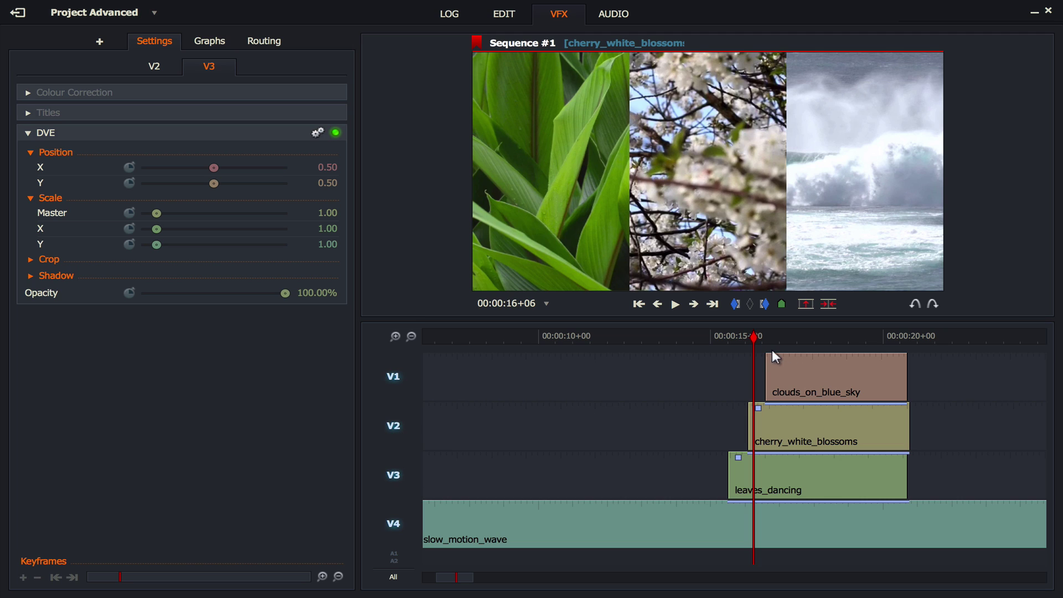
left_click_drag(756, 337, 790, 341)
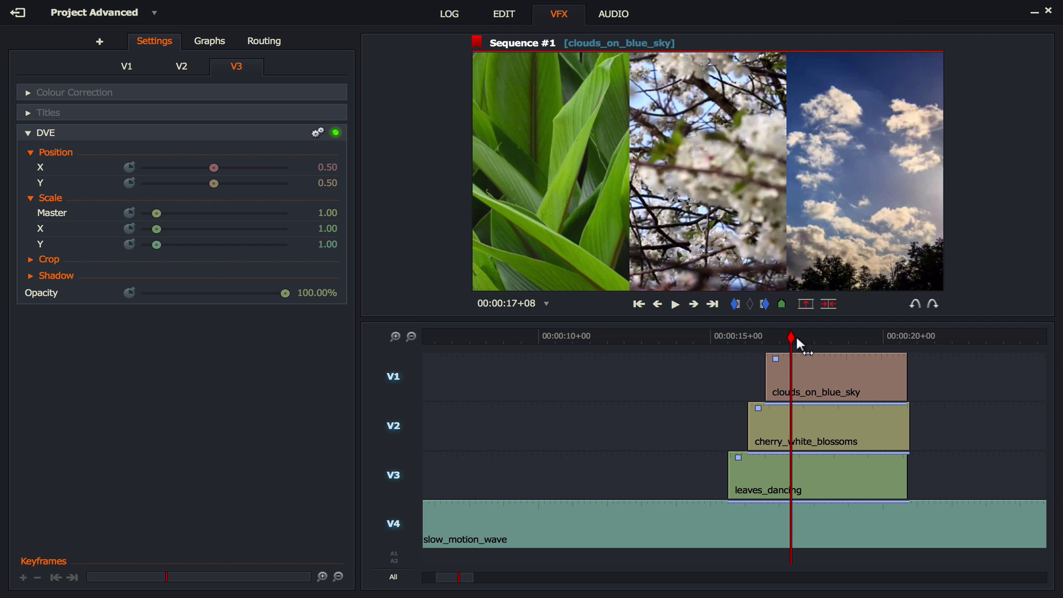
left_click(650, 336)
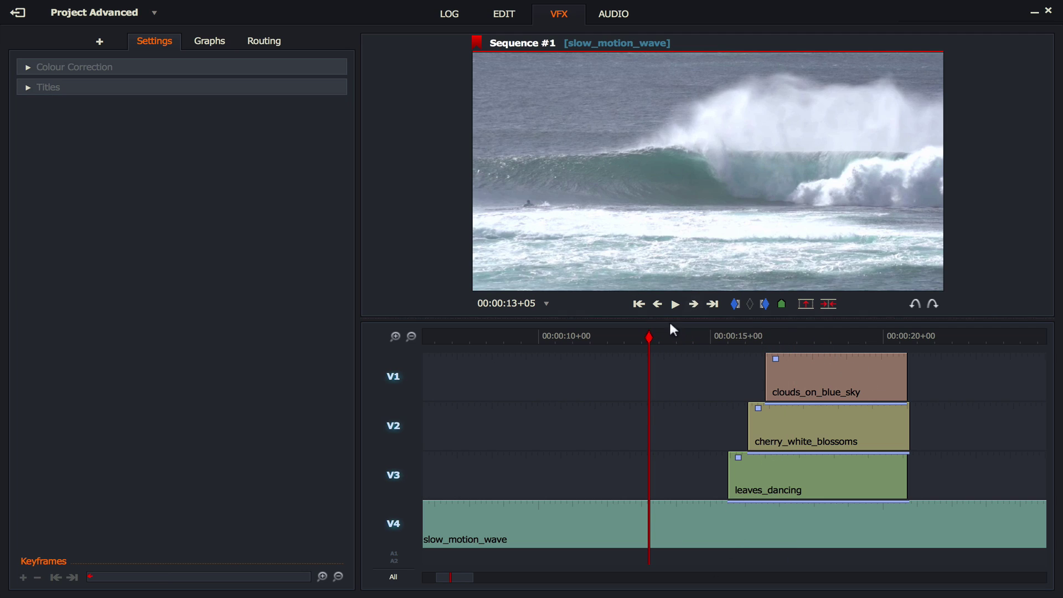
left_click_drag(648, 339, 773, 340)
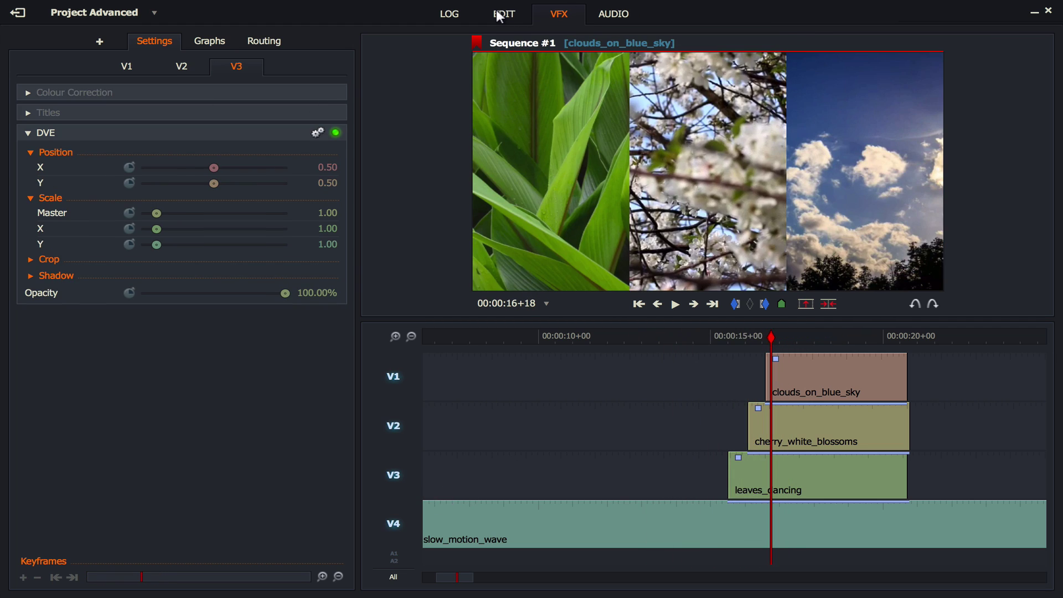
- Fit the whole sequence in the Edit timeline and review both split-screen sections from 00:00:01+01
left_click(501, 15)
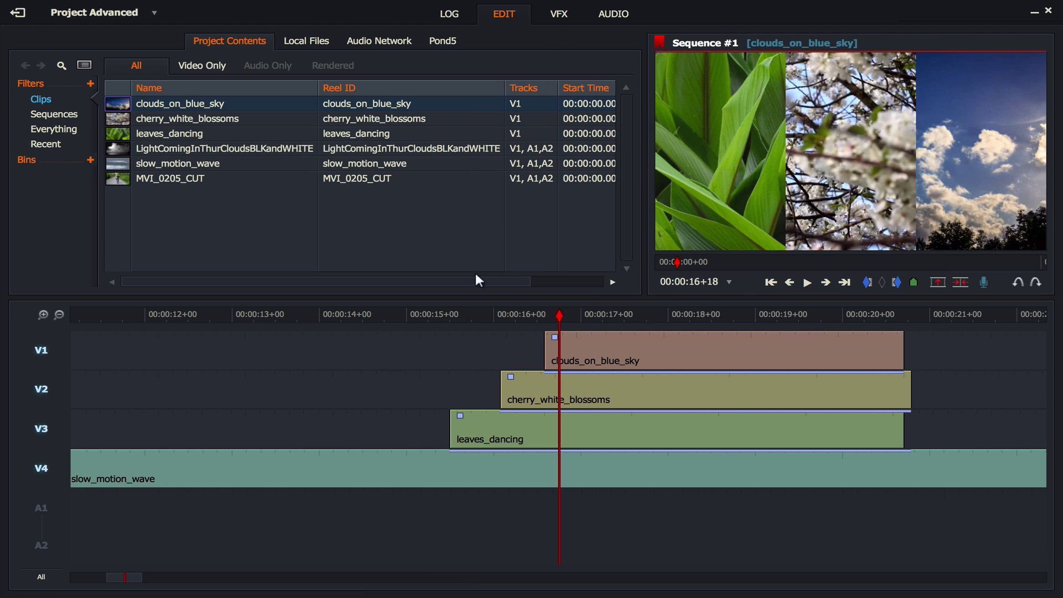
left_click(39, 577)
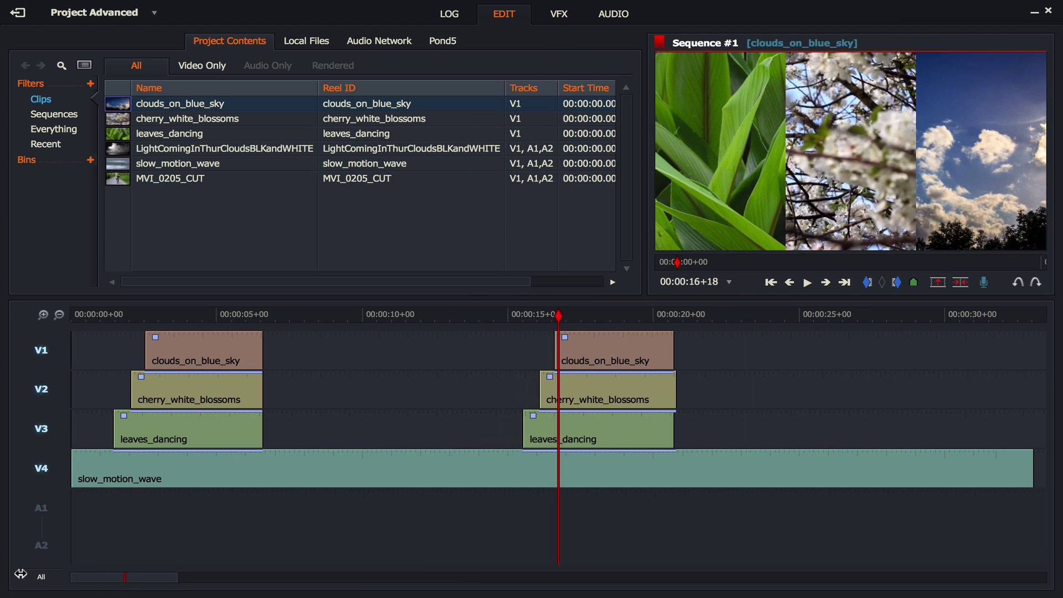
left_click_drag(136, 314, 102, 318)
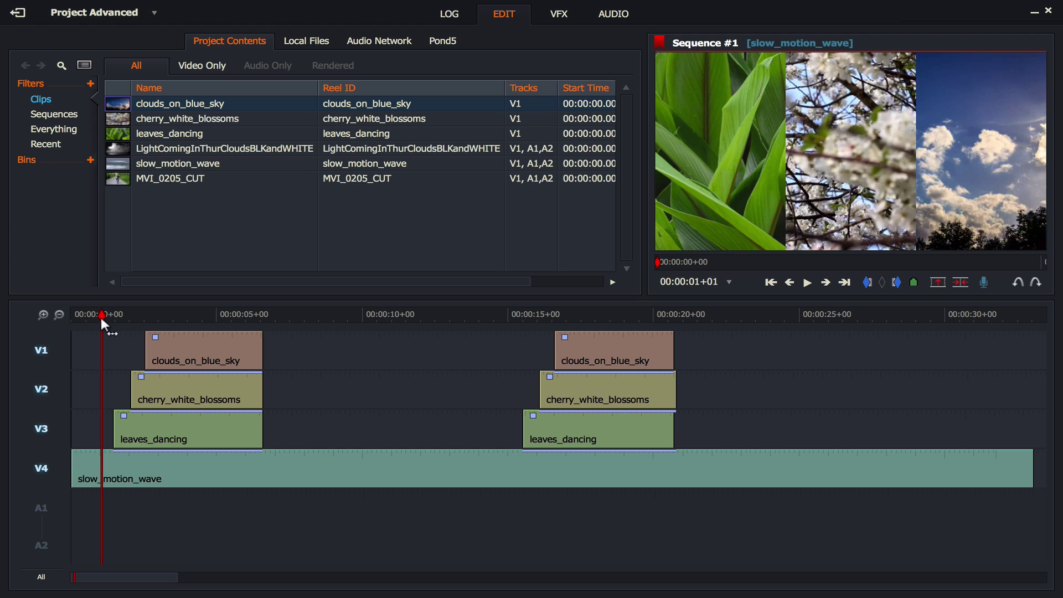
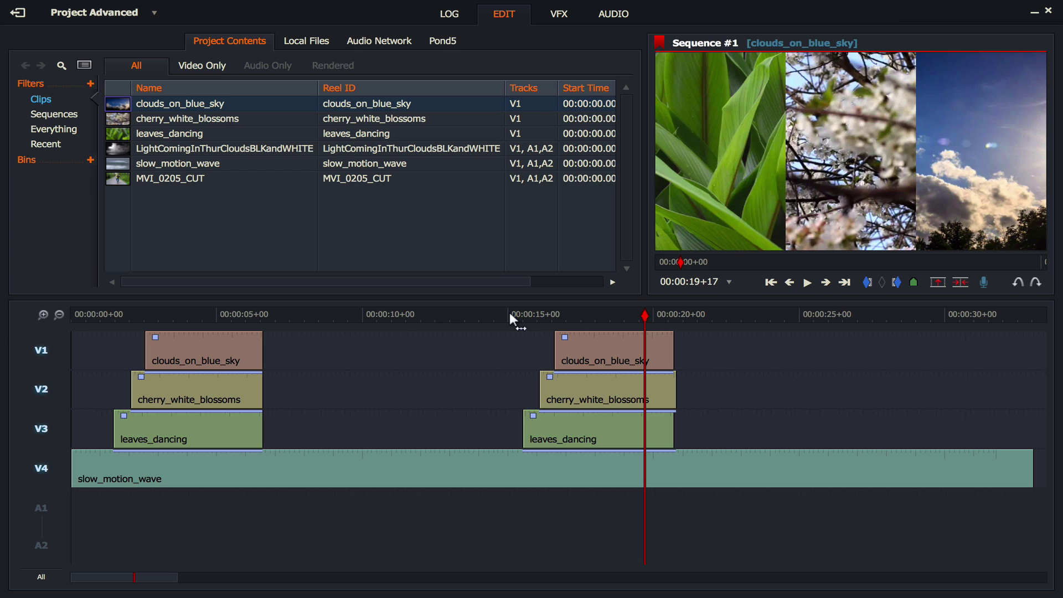
- In VFX, park at 00:00:15+13 on the second leaves_dancing clip, set its DVE Y position to 1.51 and enable keyframing for it
left_click(562, 17)
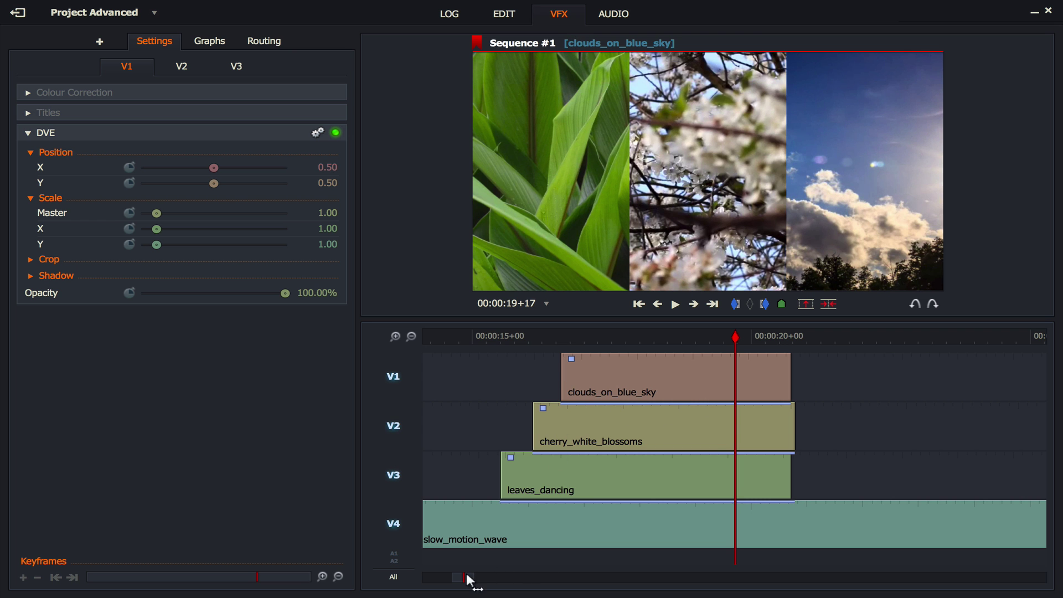
left_click_drag(451, 577, 403, 578)
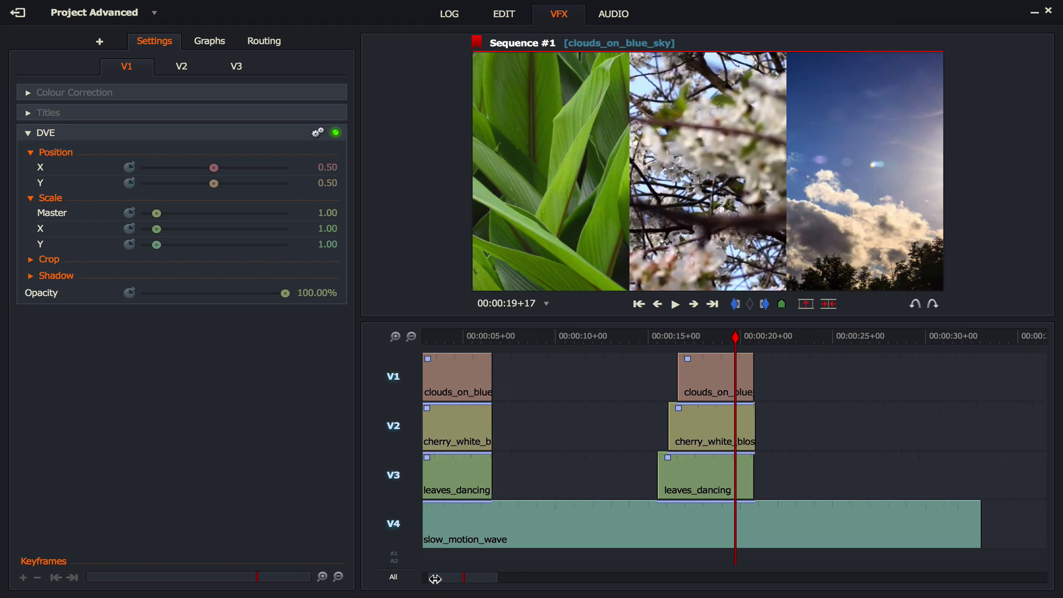
scroll(646, 440, "up", 5)
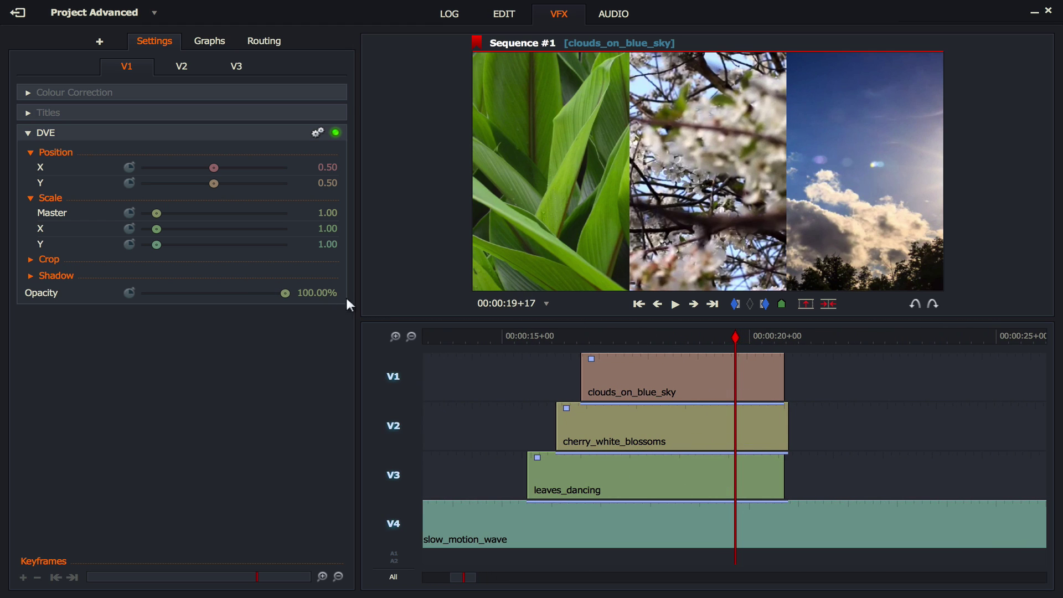
left_click(515, 335)
left_click_drag(523, 336, 534, 334)
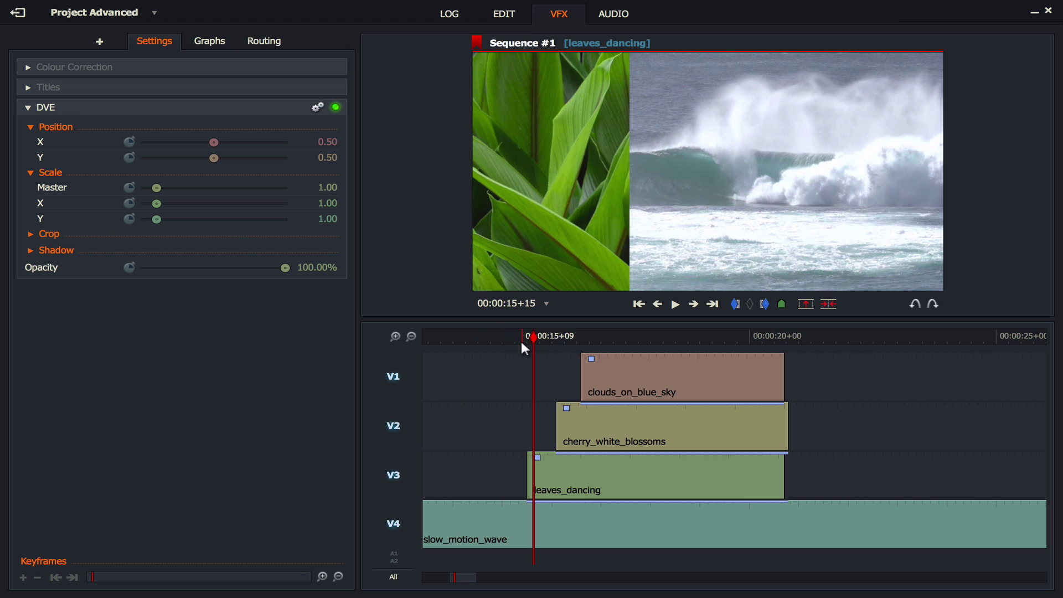
left_click_drag(532, 339, 533, 338)
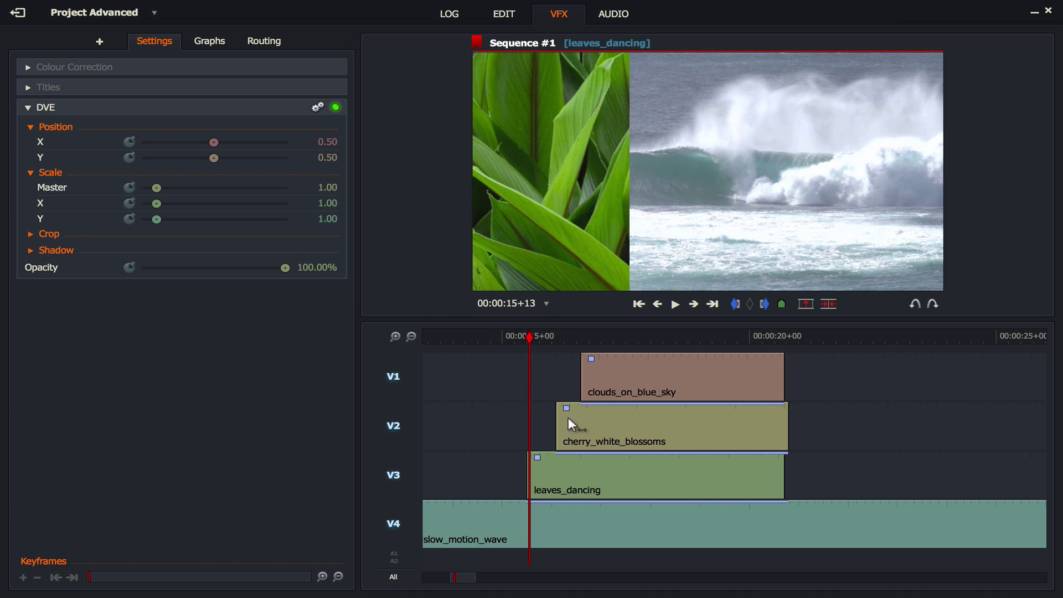
left_click_drag(213, 161, 263, 165)
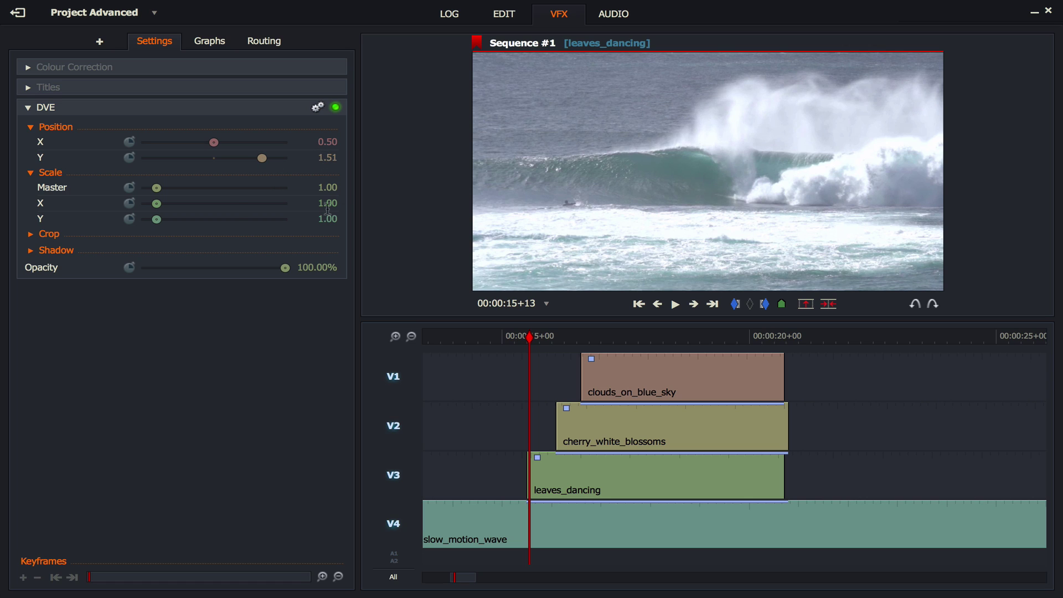
left_click(131, 161)
- Add a keyframe at 00:00:15+20 on the leaves_dancing DVE and set its Y position to 0.50
key("Left")
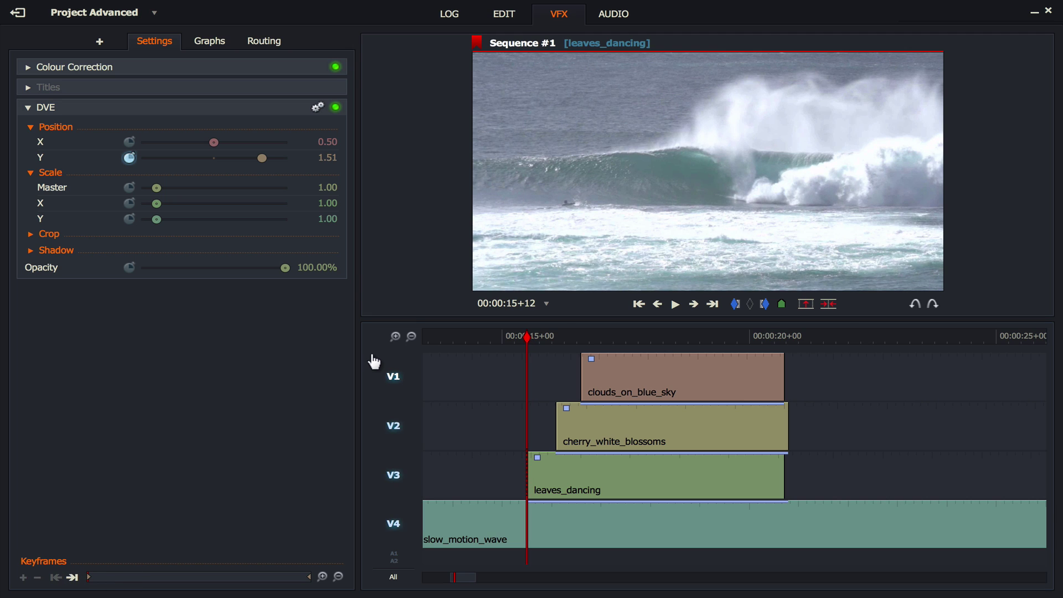
key("Right")
key("Right")
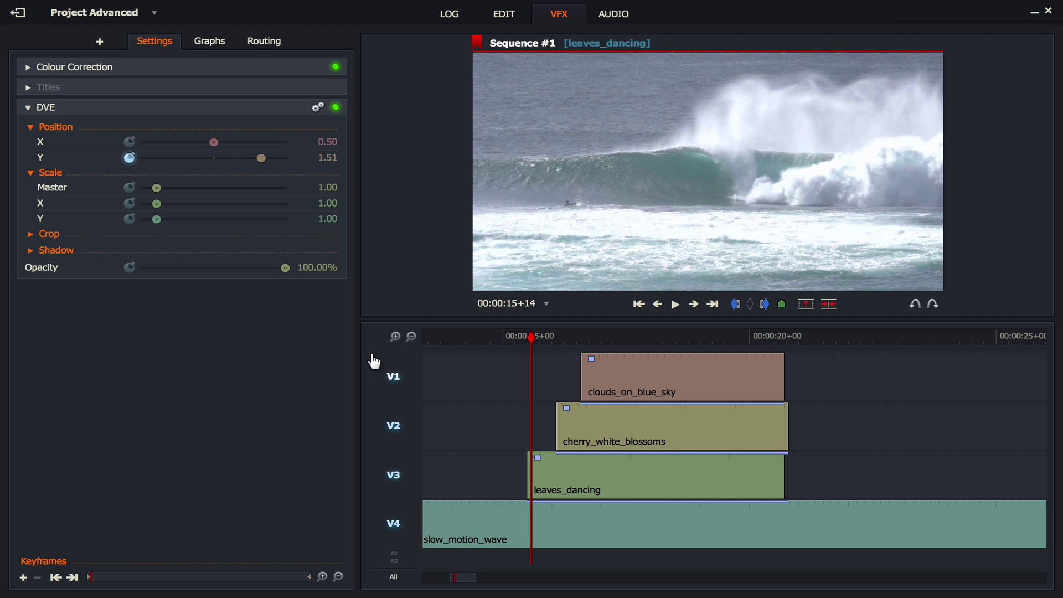
key("Right")
key("Right")
key("Right")
key("Right")
key("Right")
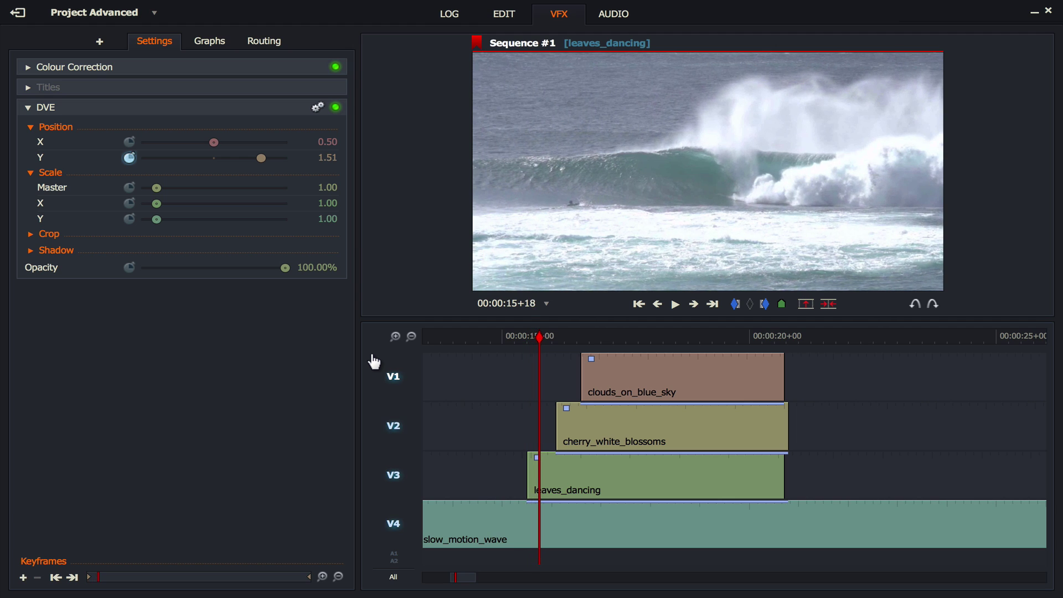
key("Right")
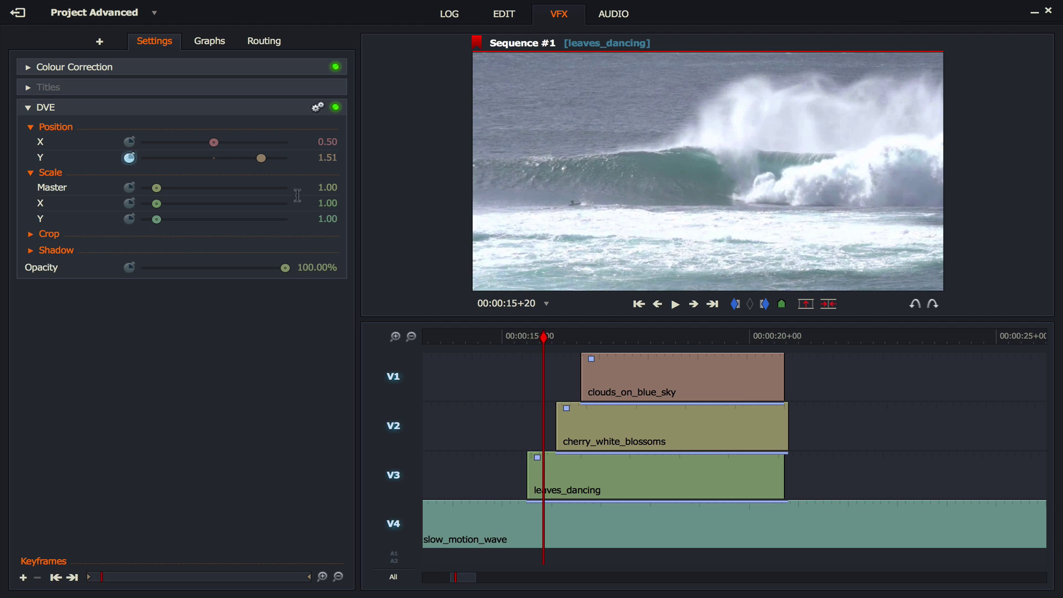
left_click(23, 577)
left_click_drag(261, 159, 215, 159)
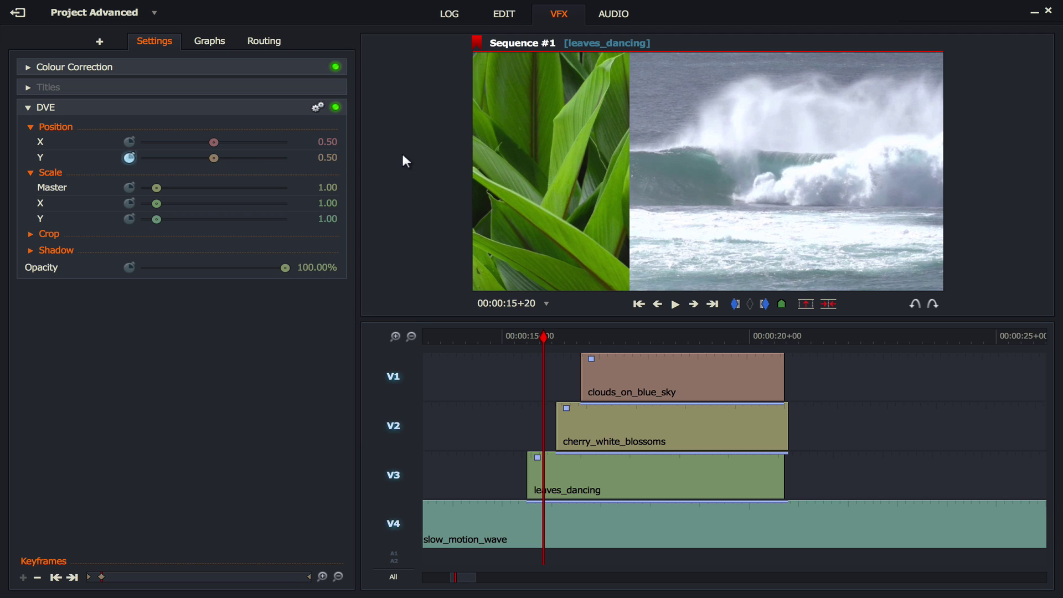
- Disable tracks V1 and V2 and play the leaves_dancing move on its own from just before the clip
mouse_move(579, 172)
left_click(382, 431)
left_click(397, 376)
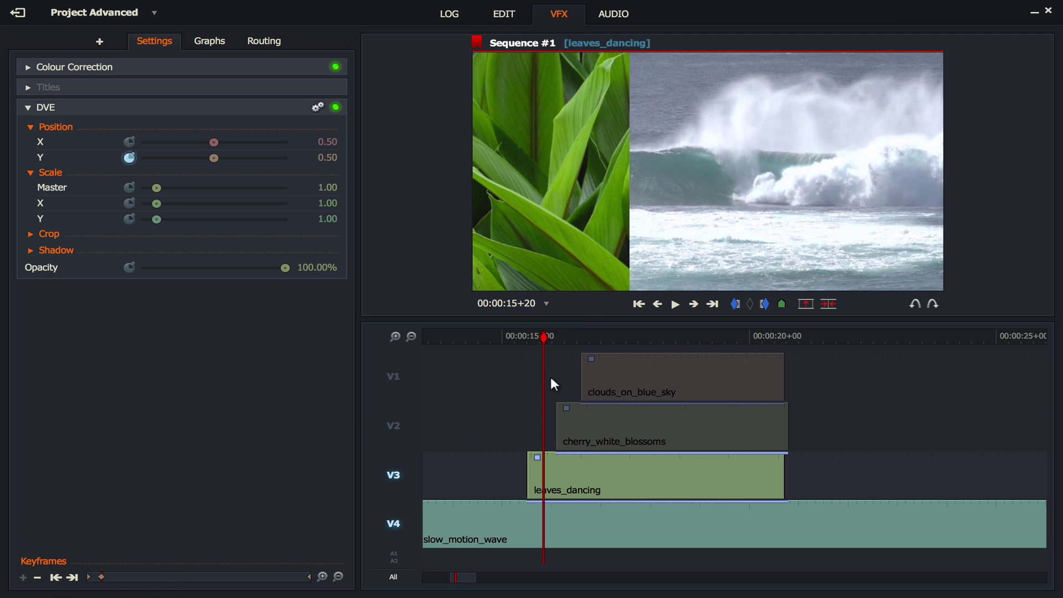
left_click(521, 338)
key("space")
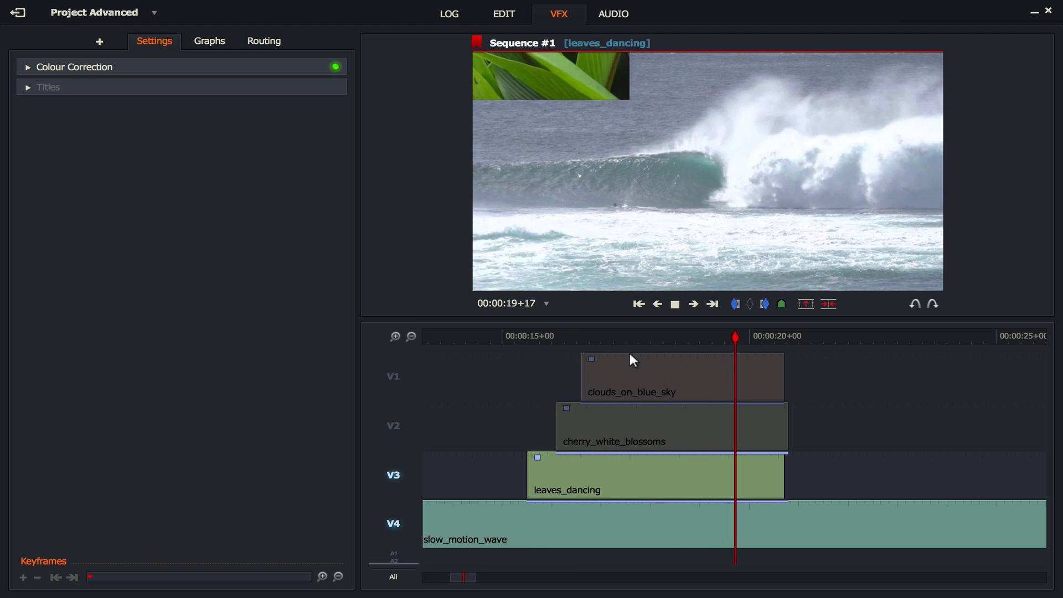
key("space")
- Park at 00:00:20+16 near the end of the leaves_dancing clip and set its DVE Y position to 0.50
left_click_drag(603, 334, 573, 343)
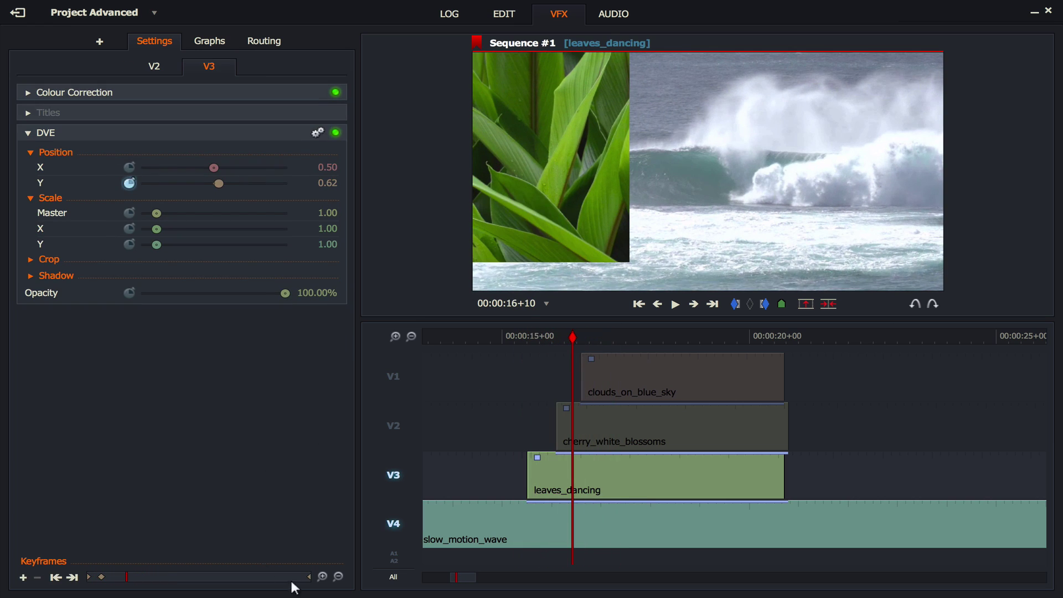
left_click_drag(715, 338, 782, 340)
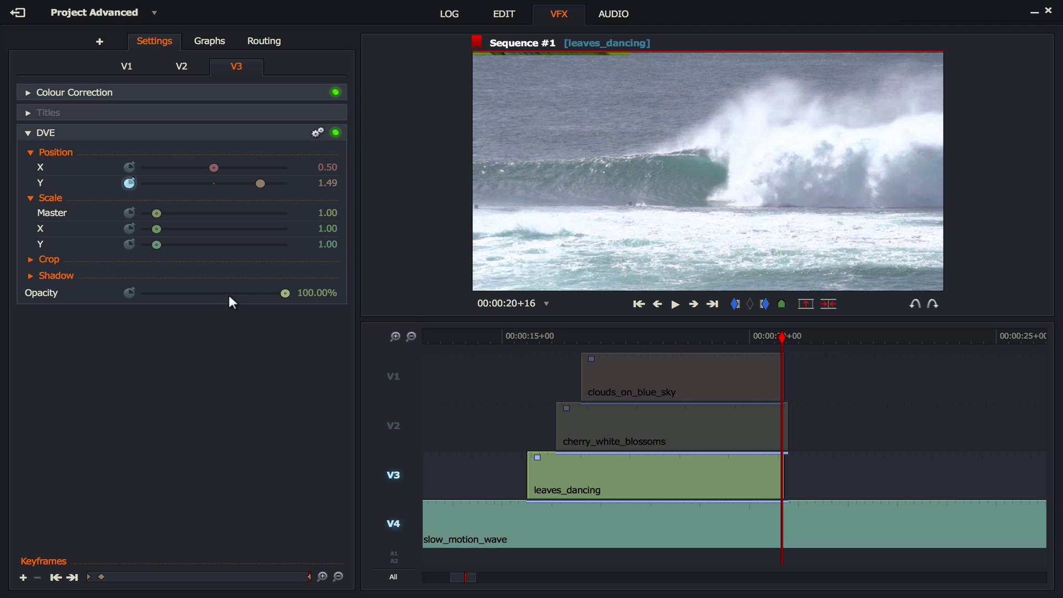
left_click_drag(261, 183, 214, 184)
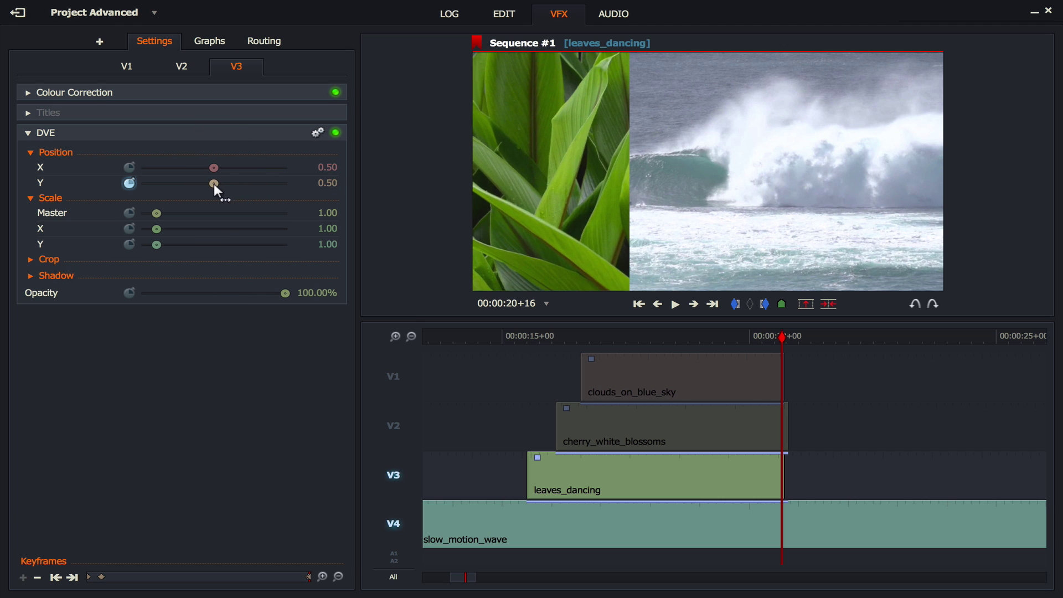
- Play back the leaves_dancing animation from about 00:00:15+00 through the end of the clip
left_click_drag(780, 334, 500, 343)
key("space")
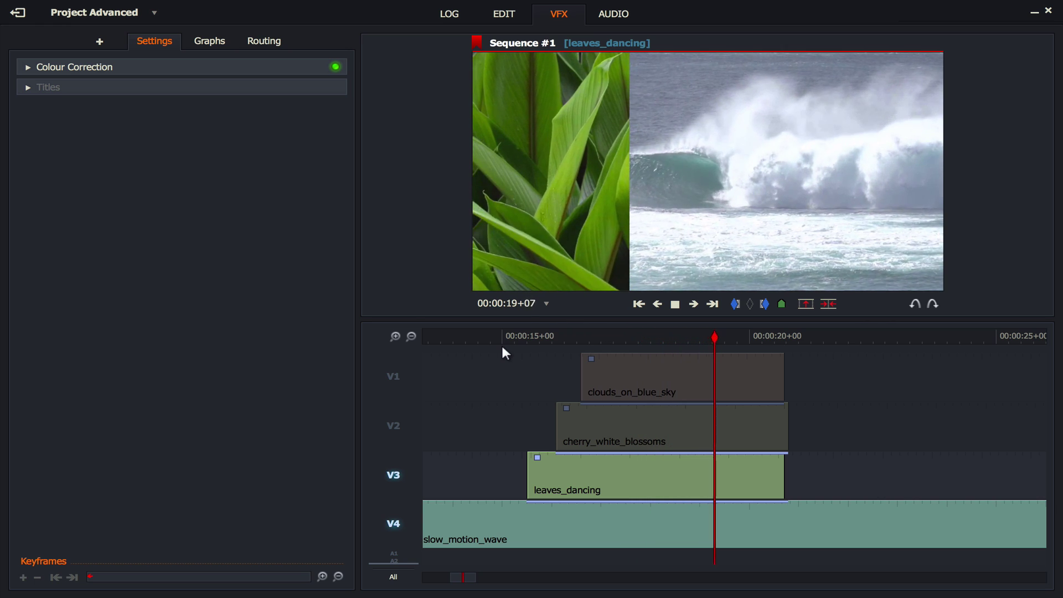
key("space")
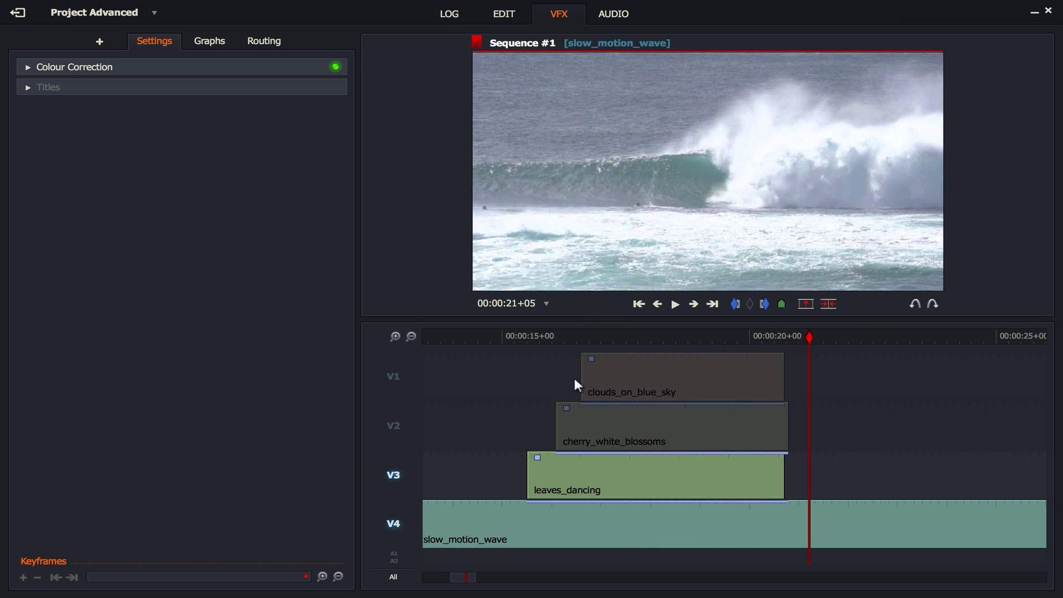
- Enable track V2 and play the sequence from about 00:00:15+05, just before the leaves_dancing clip
left_click(394, 426)
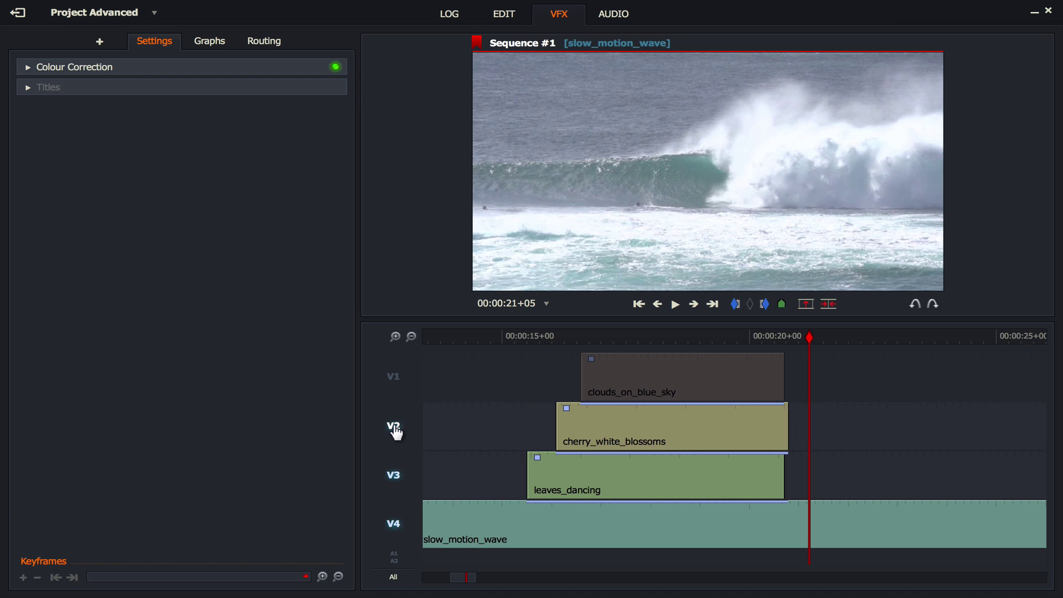
left_click(603, 338)
left_click_drag(591, 349, 506, 333)
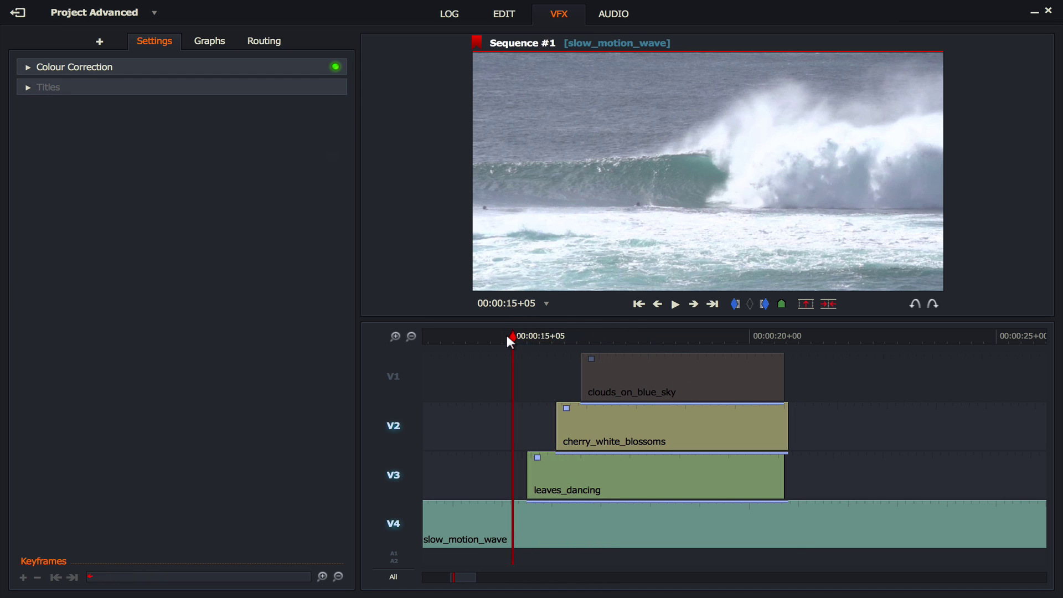
key("space")
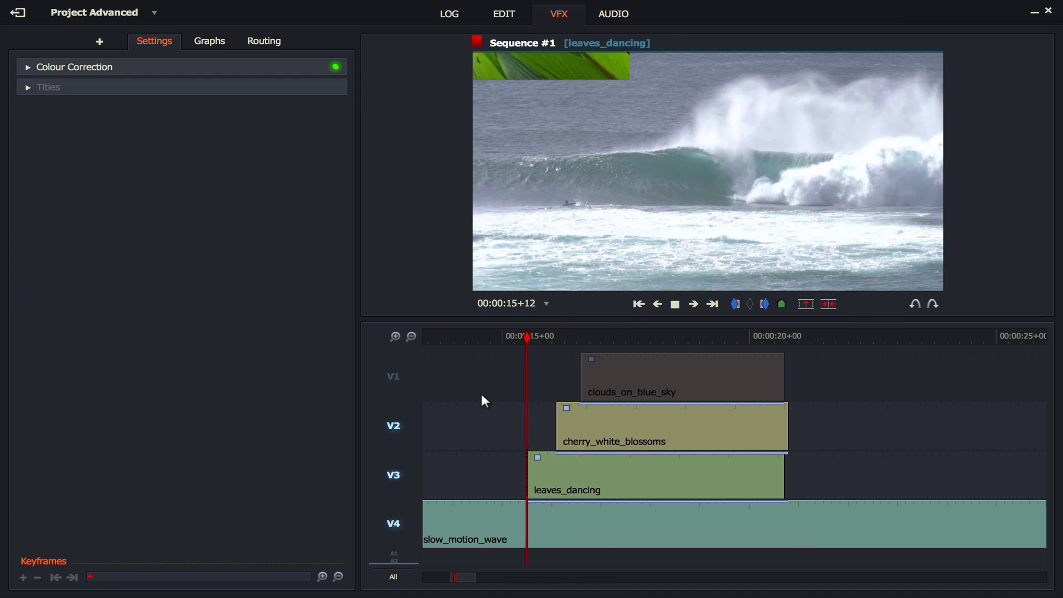
- Set the cherry_white_blossoms DVE Y position to 1.51 and enable Y keyframing at the clip's first frame, 00:00:16+03
left_click(586, 407)
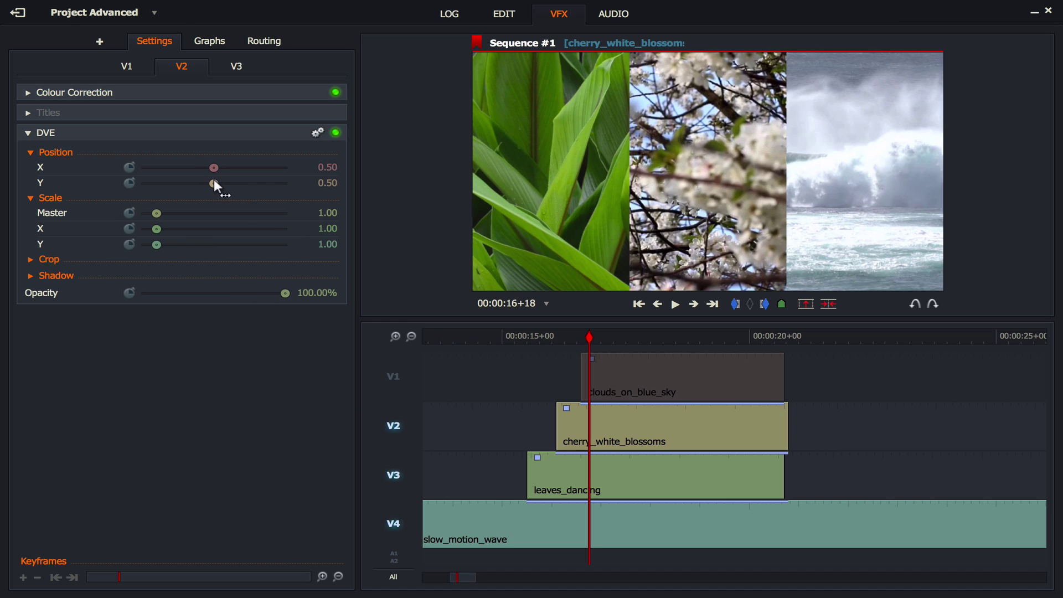
left_click_drag(218, 185, 263, 183)
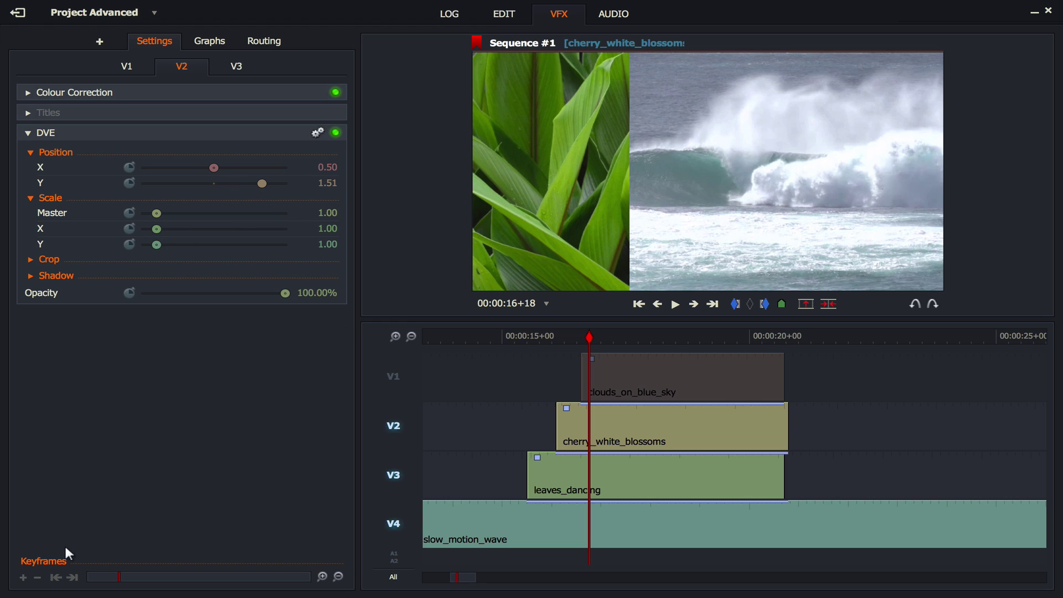
left_click_drag(588, 336, 560, 338)
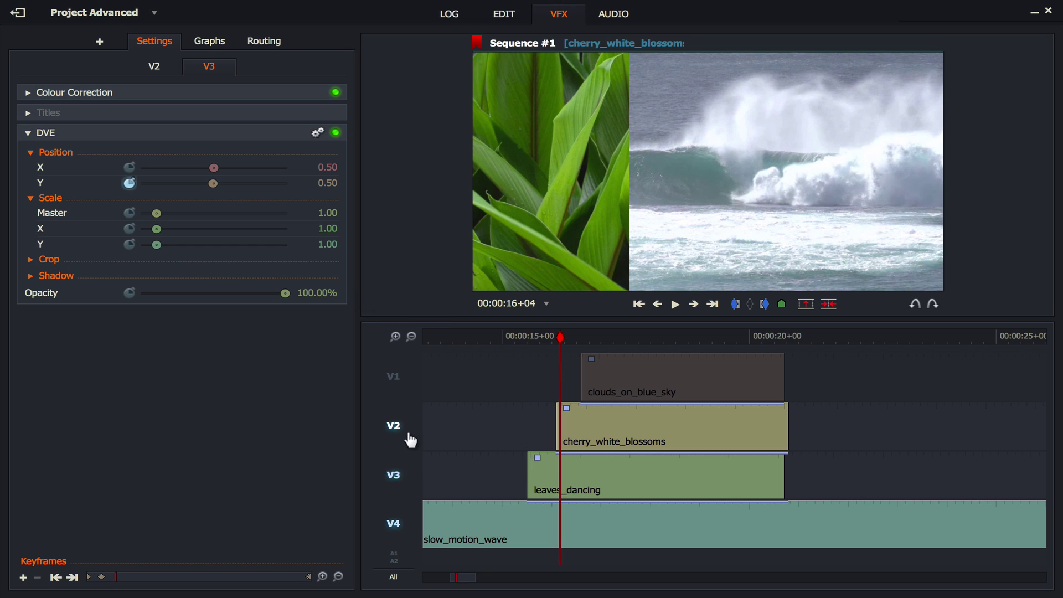
left_click(158, 65)
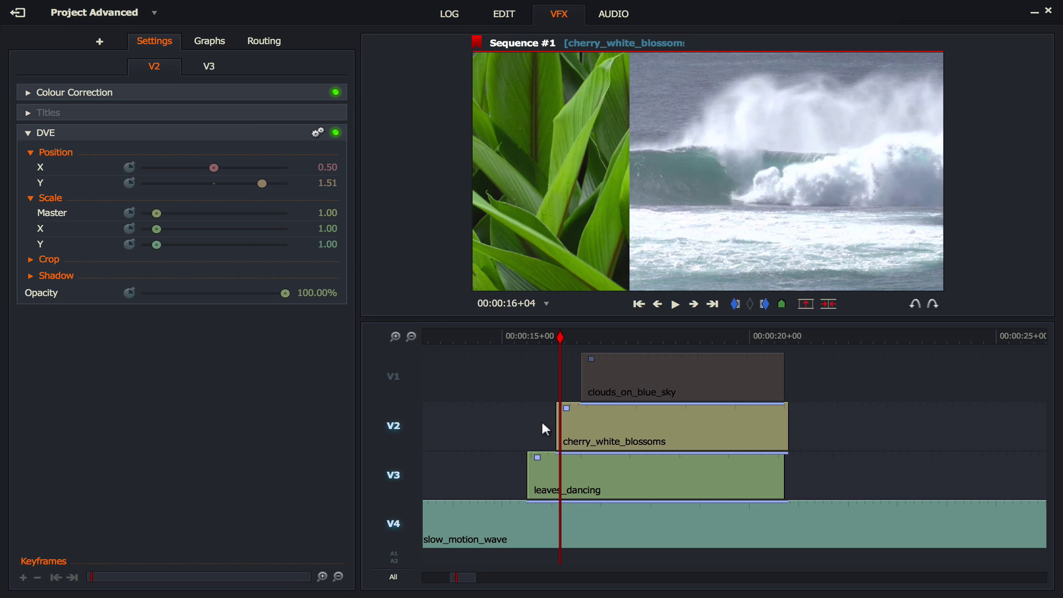
key("Left")
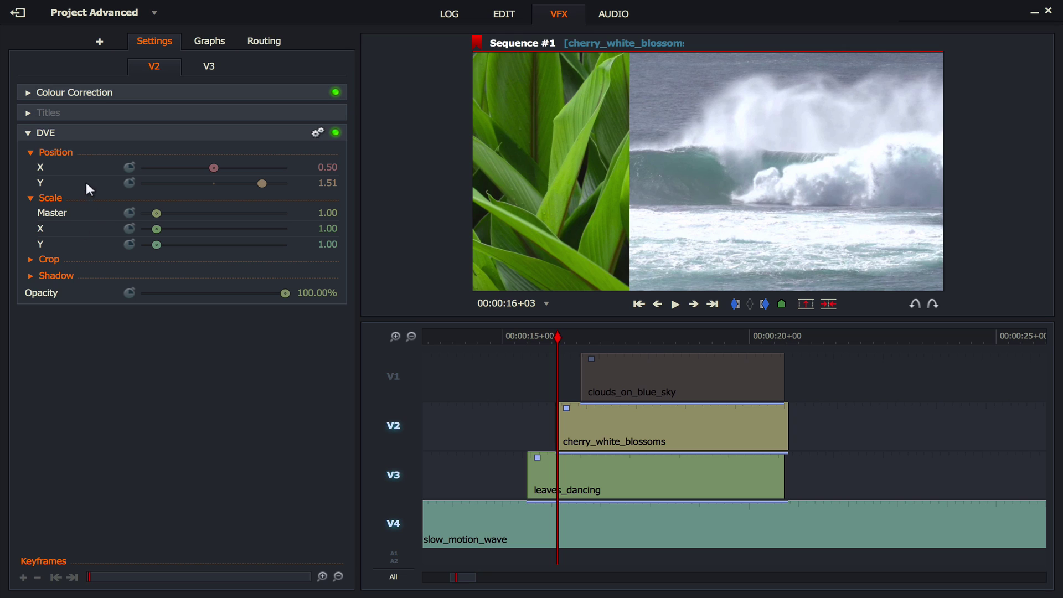
left_click(130, 184)
- Add a keyframe at 00:00:16+11 on the cherry_white_blossoms DVE and set its Y position to 0.50
key("Right")
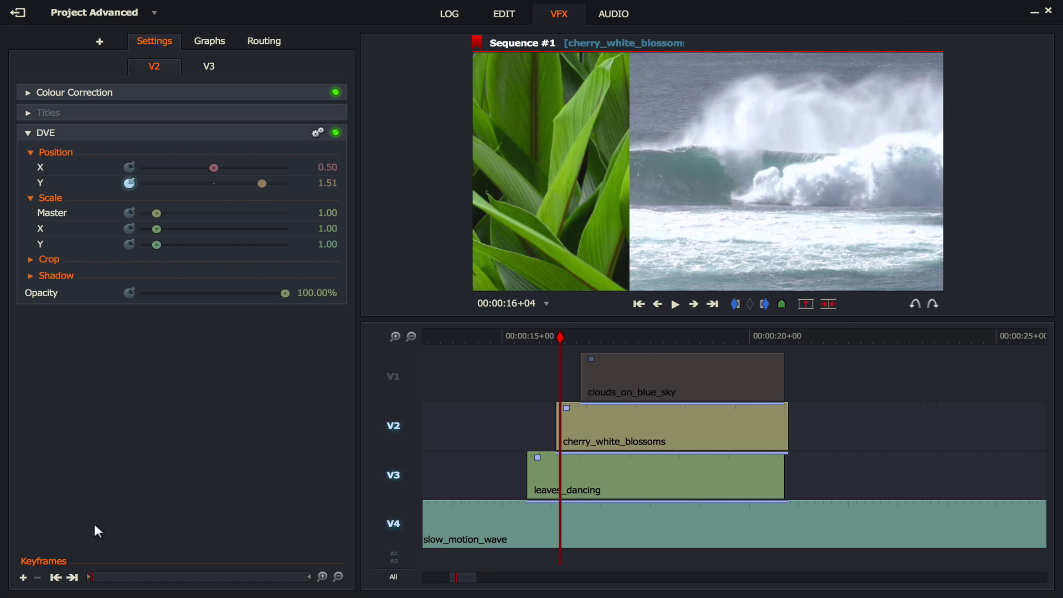
key("Right")
key("Right")
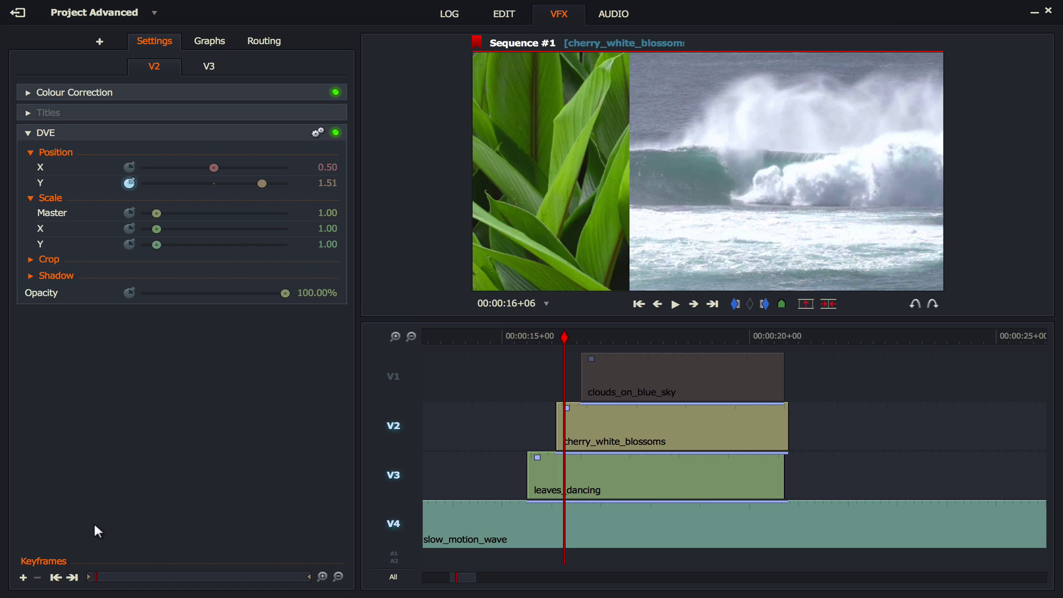
key("Right")
key("Right")
key("Right")
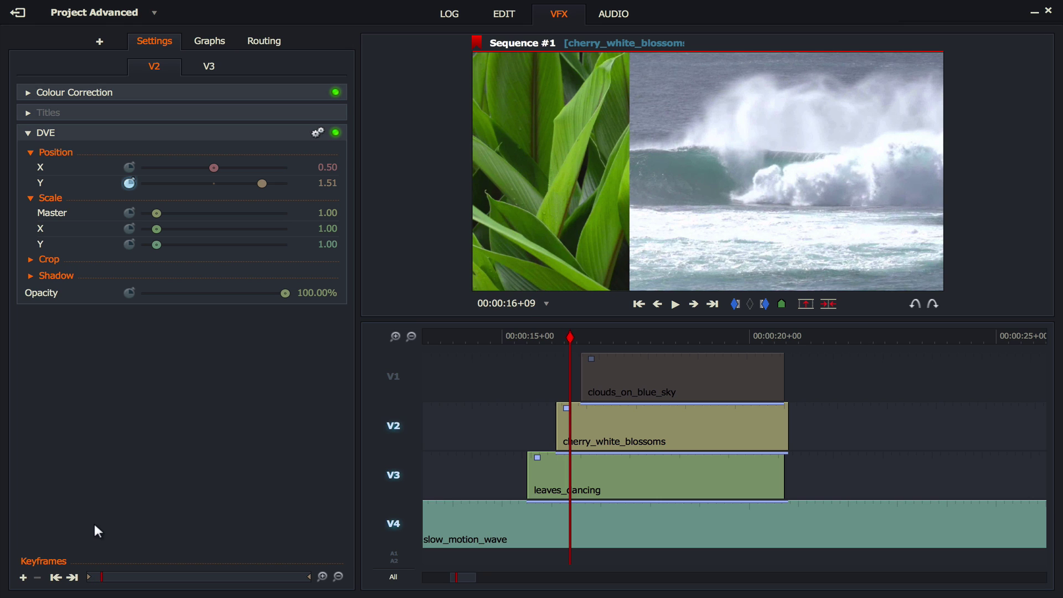
key("Right")
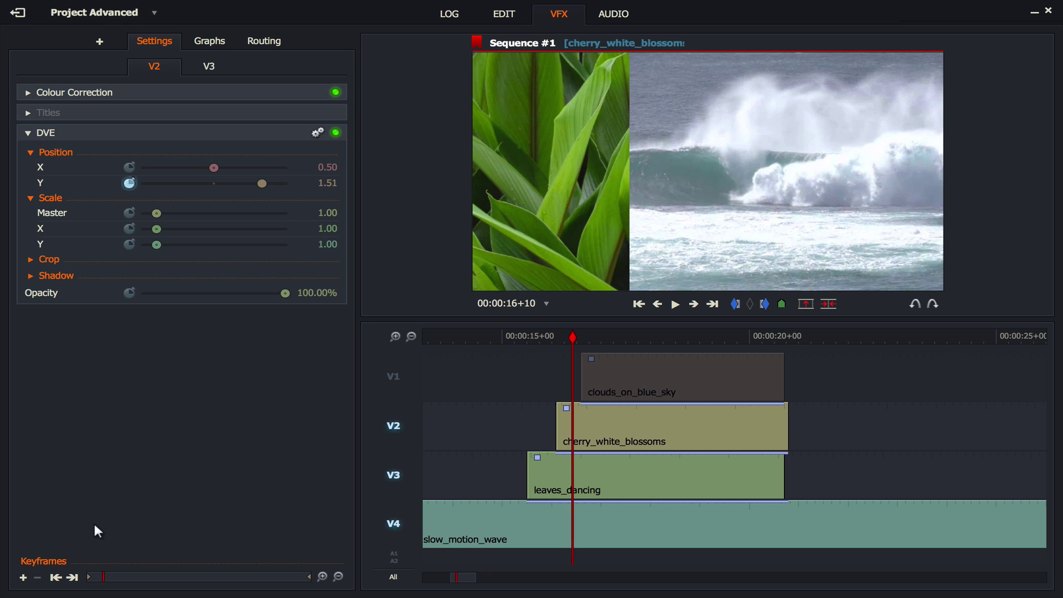
key("Right")
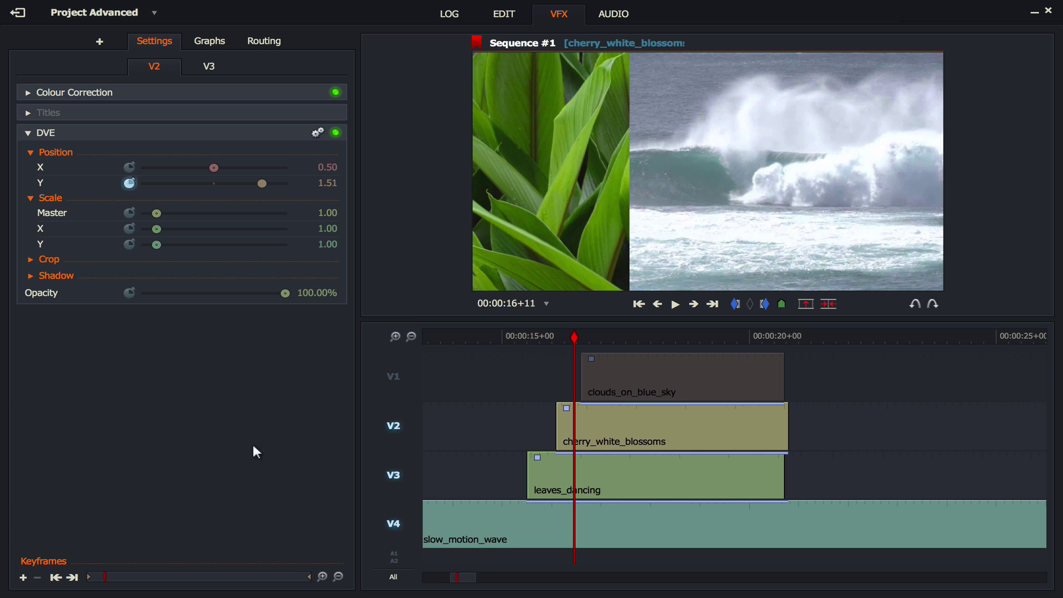
left_click(23, 578)
left_click_drag(261, 184, 214, 191)
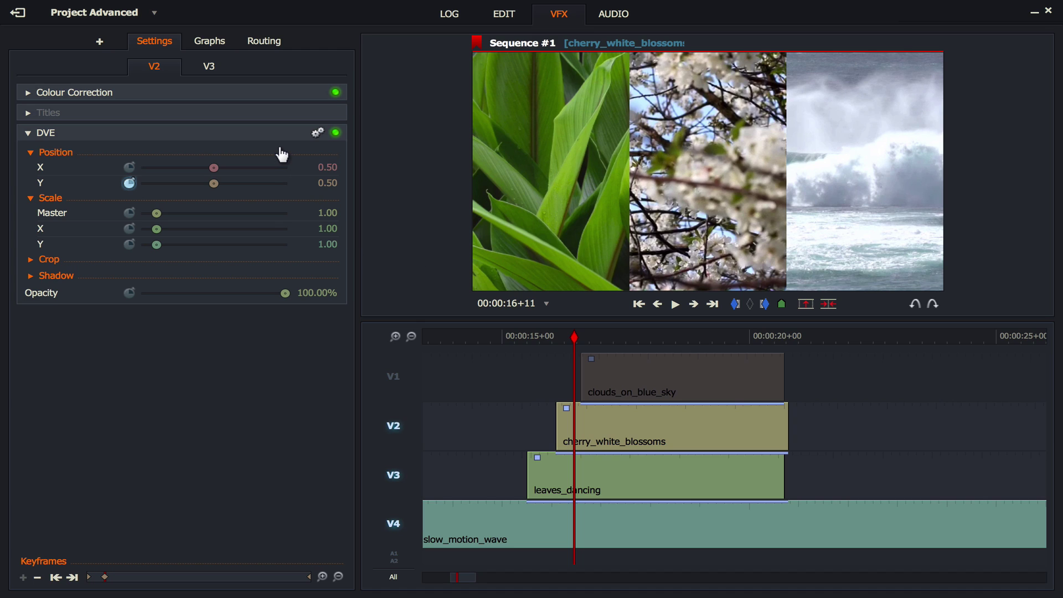
- Lower the final keyframe of the cherry_white_blossoms Position Y graph to 0.5
left_click(213, 44)
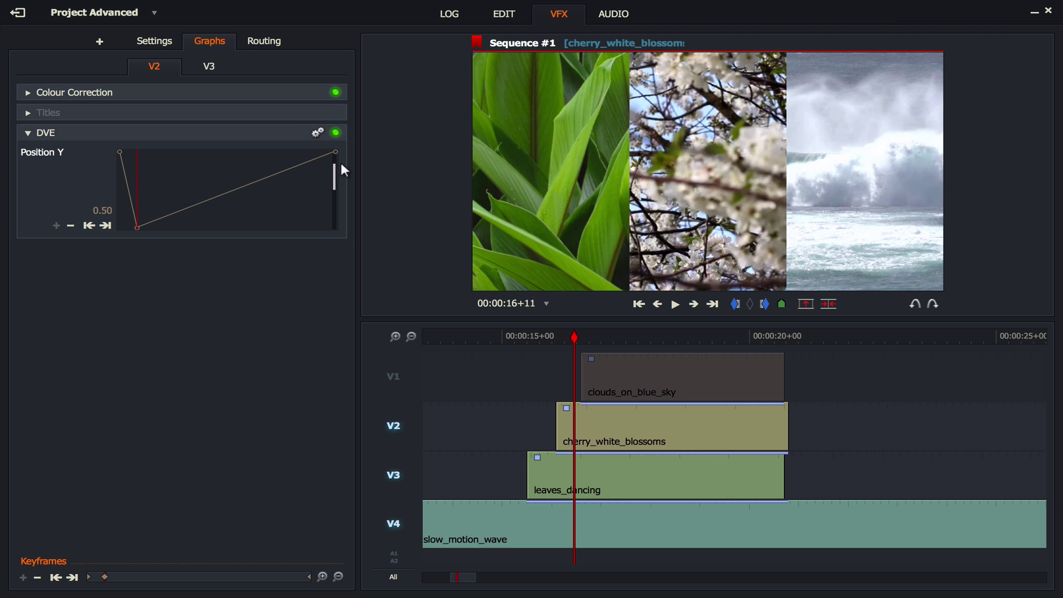
key("Right")
key("Right")
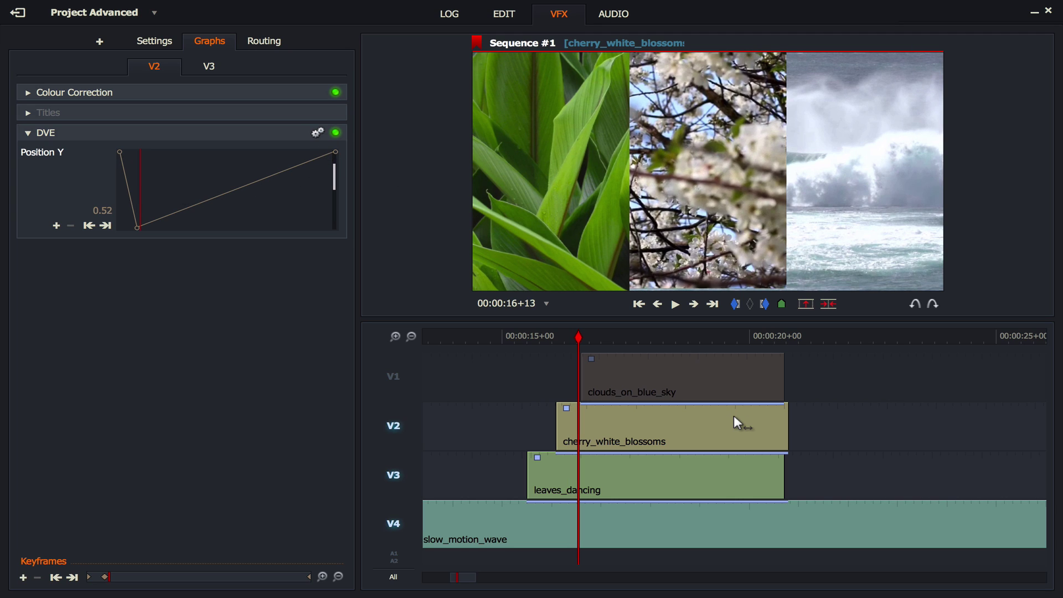
key("Right")
key("Right")
key("Right")
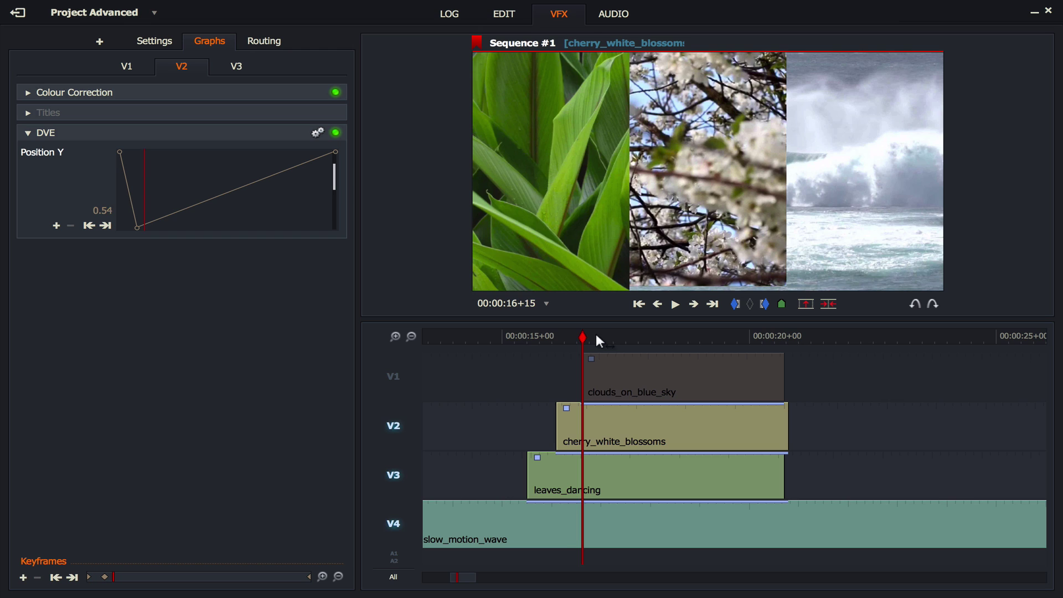
key("Right")
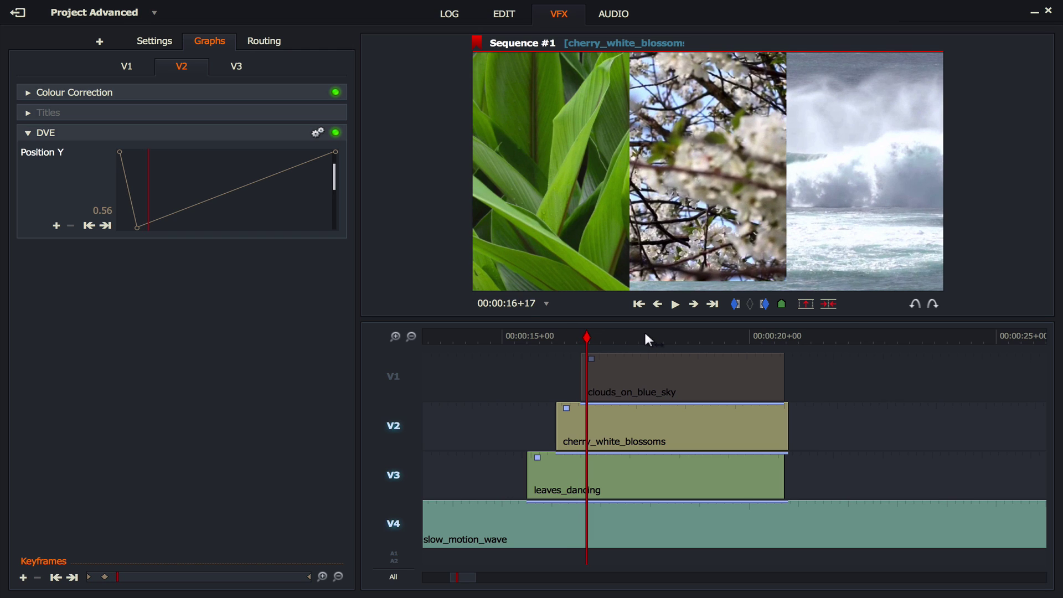
key("Right")
key("Right")
key("Right")
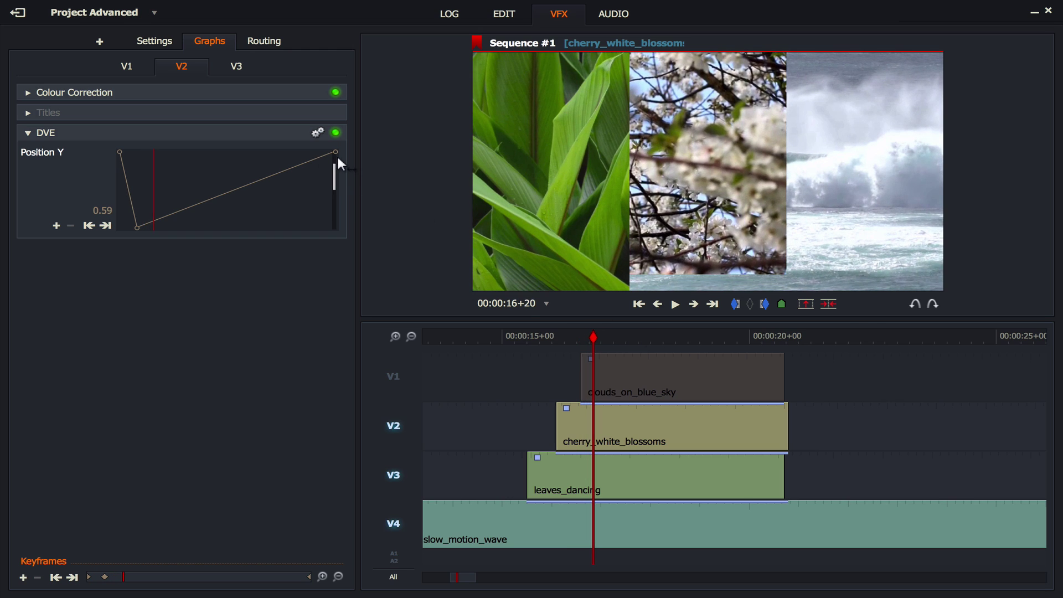
left_click_drag(336, 153, 336, 227)
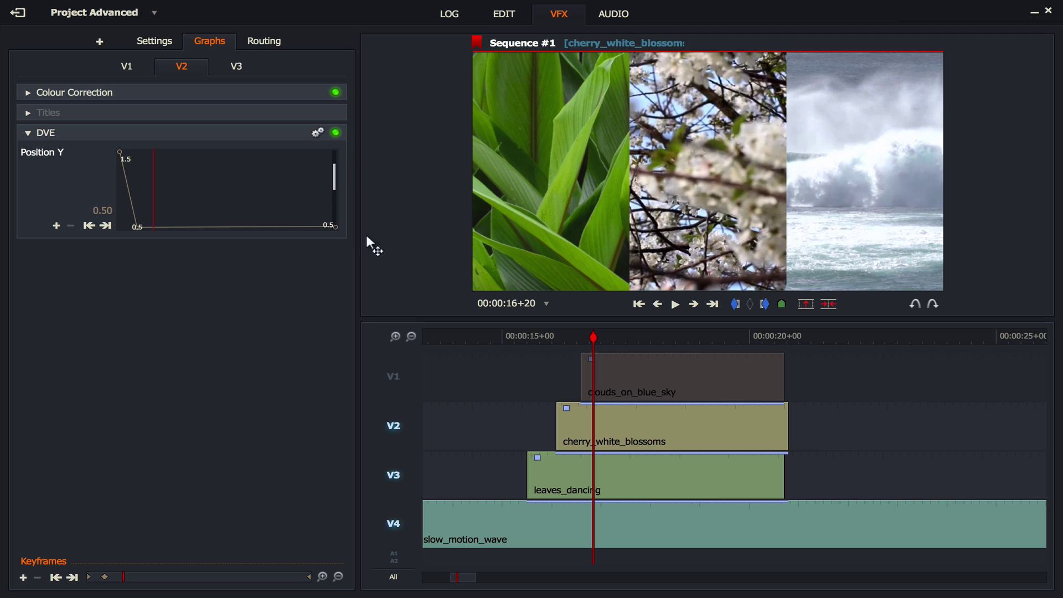
- Play back the leaves and blossoms moves from just before the leaves_dancing clip, stopping at 00:00:18+08
left_click_drag(593, 335, 509, 340)
key("space")
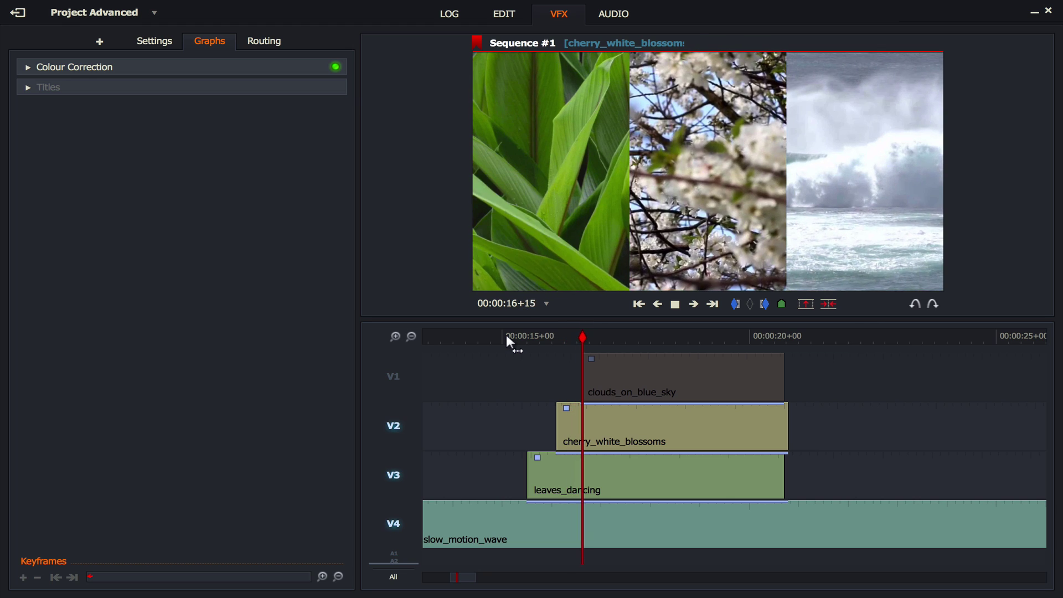
key("space")
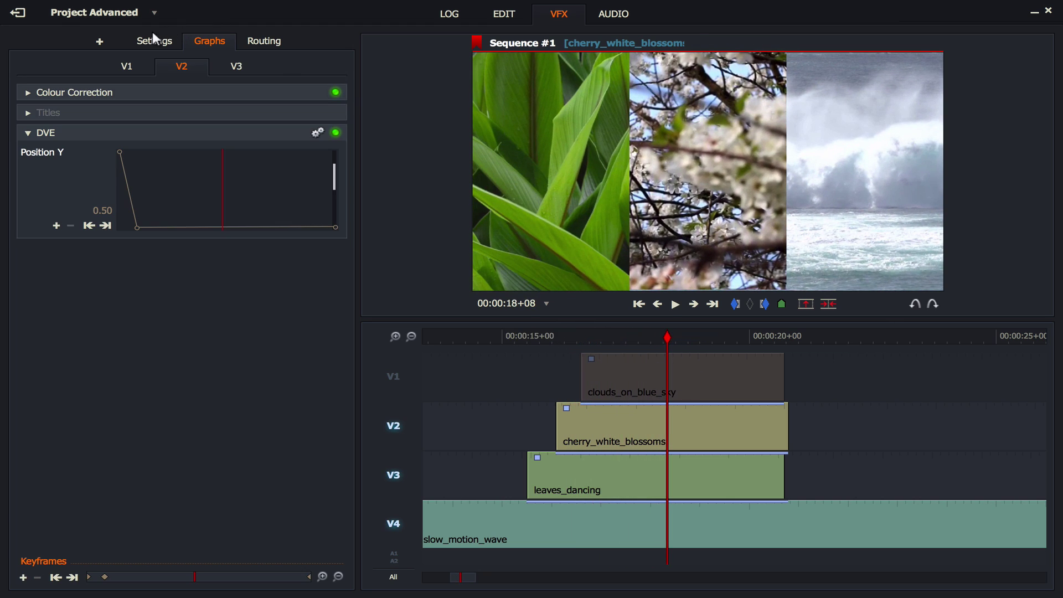
- Enable track V1 and show the DVE settings of the clouds_on_blue_sky clip
left_click(134, 69)
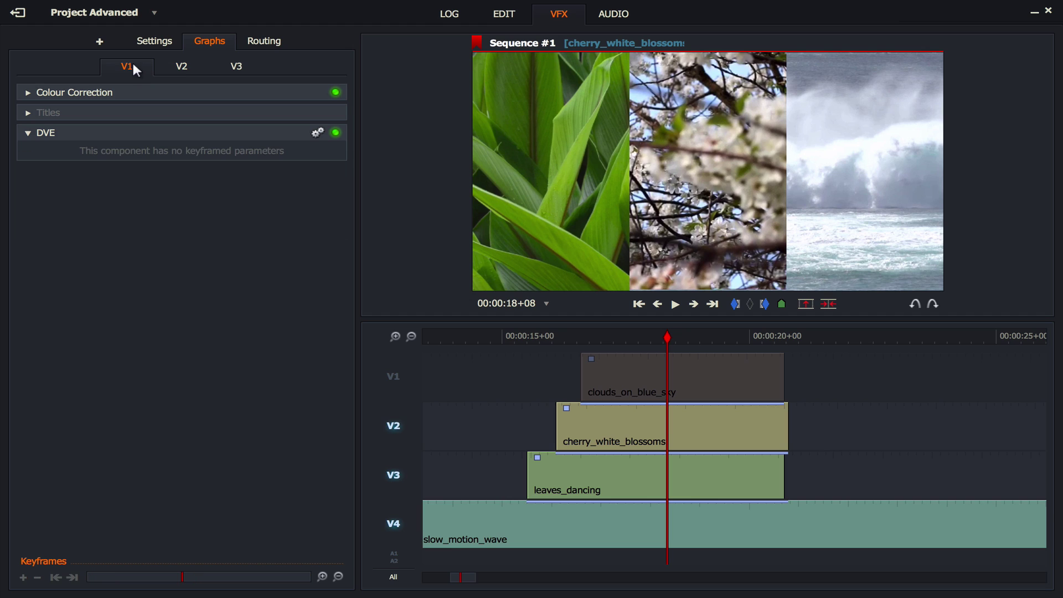
left_click(395, 380)
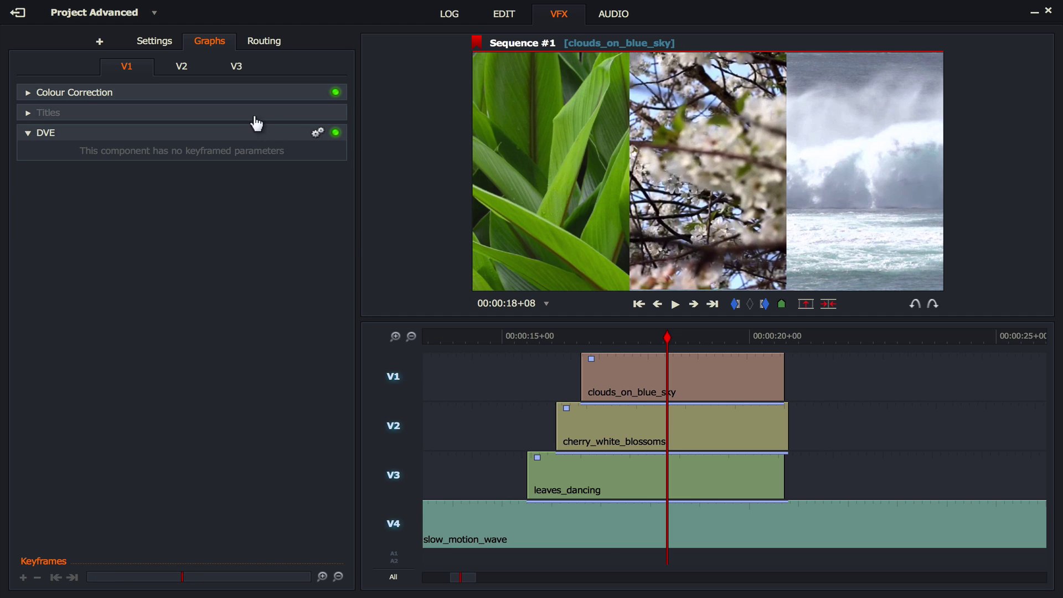
left_click(391, 370)
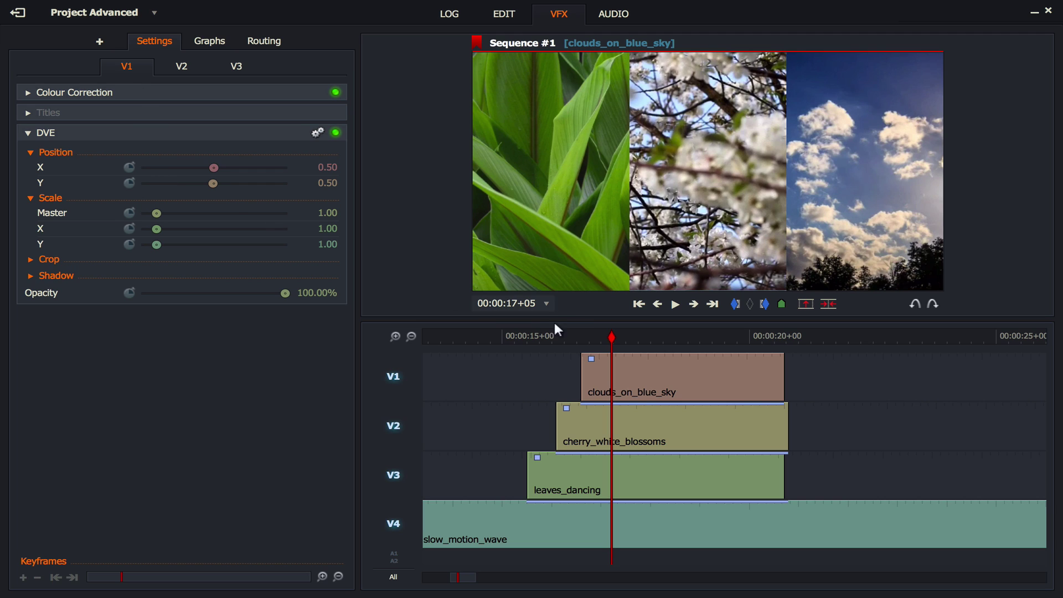
- At 00:00:16+14, the first frame of clouds_on_blue_sky, set its DVE Y position to 1.51 and enable Y keyframing
left_click_drag(609, 337, 582, 339)
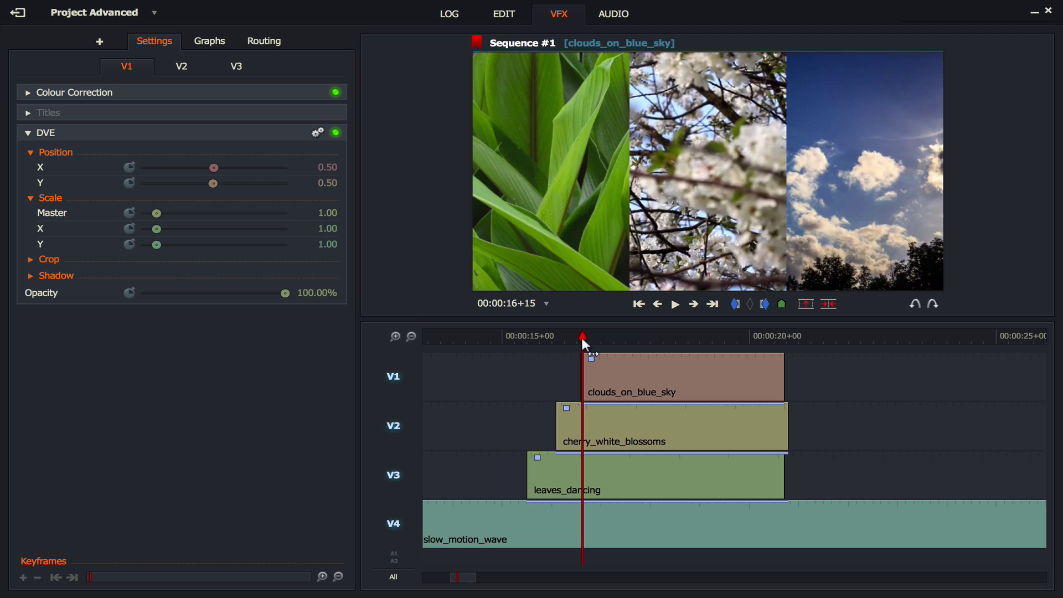
key("Left")
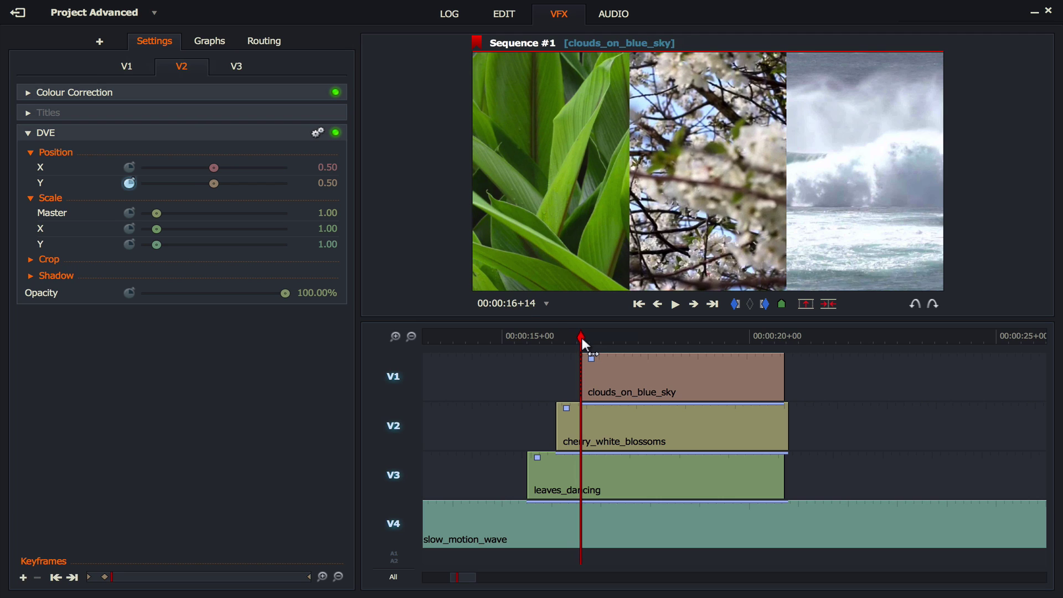
left_click(138, 66)
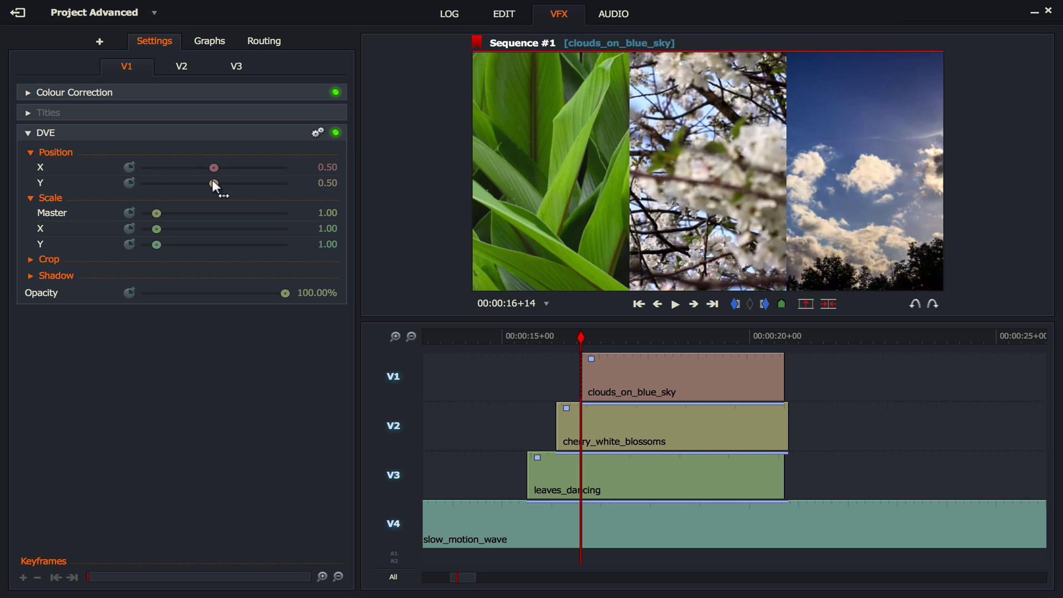
left_click_drag(237, 182, 262, 184)
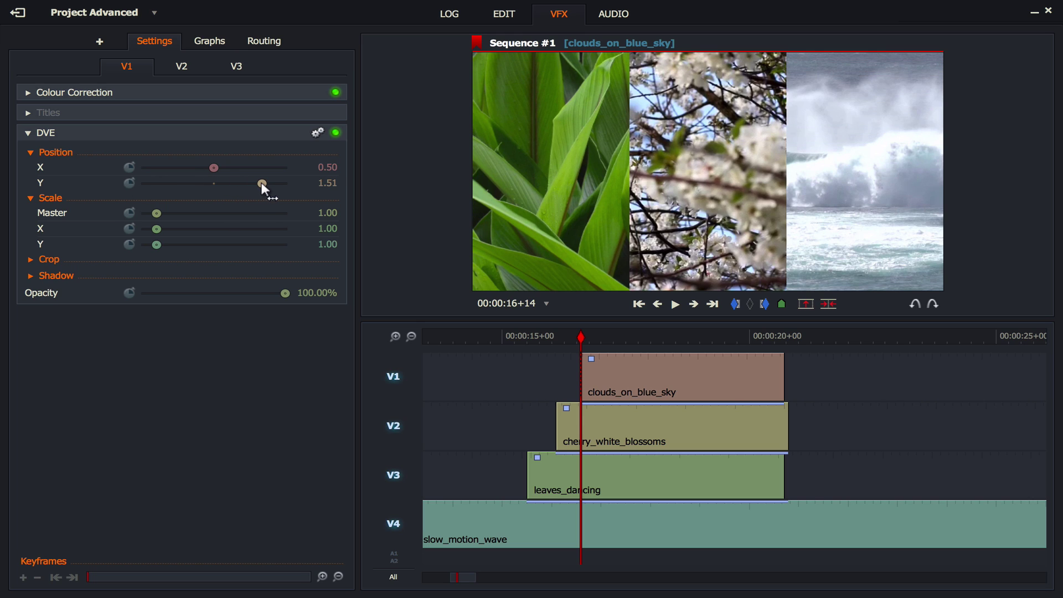
left_click(130, 183)
- Add a keyframe at 00:00:16+22 on the clouds_on_blue_sky DVE and set its Y position to 0.50
key("Right")
key("Right")
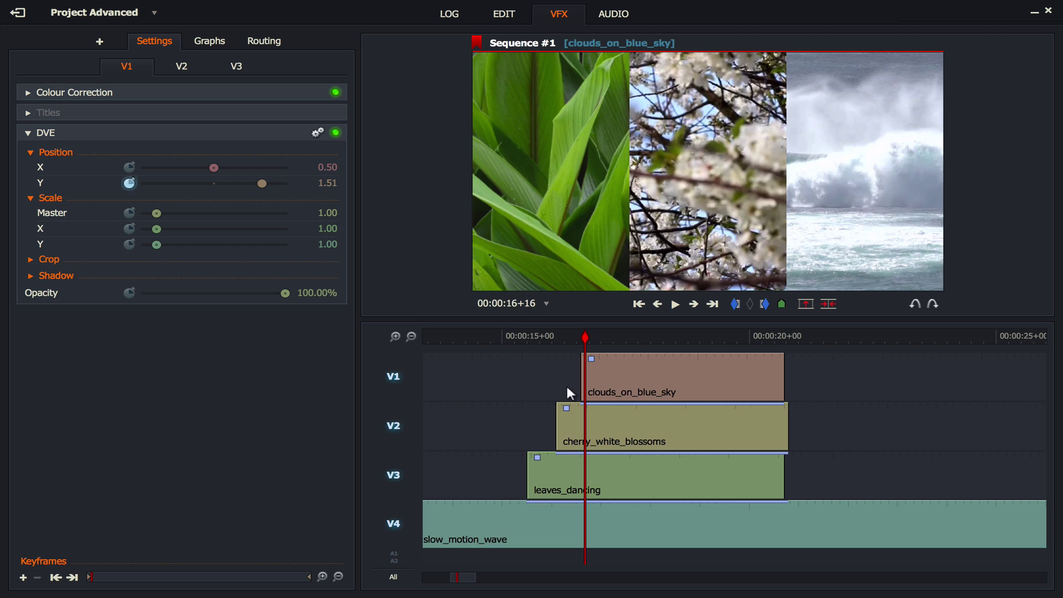
key("Right")
key("Right")
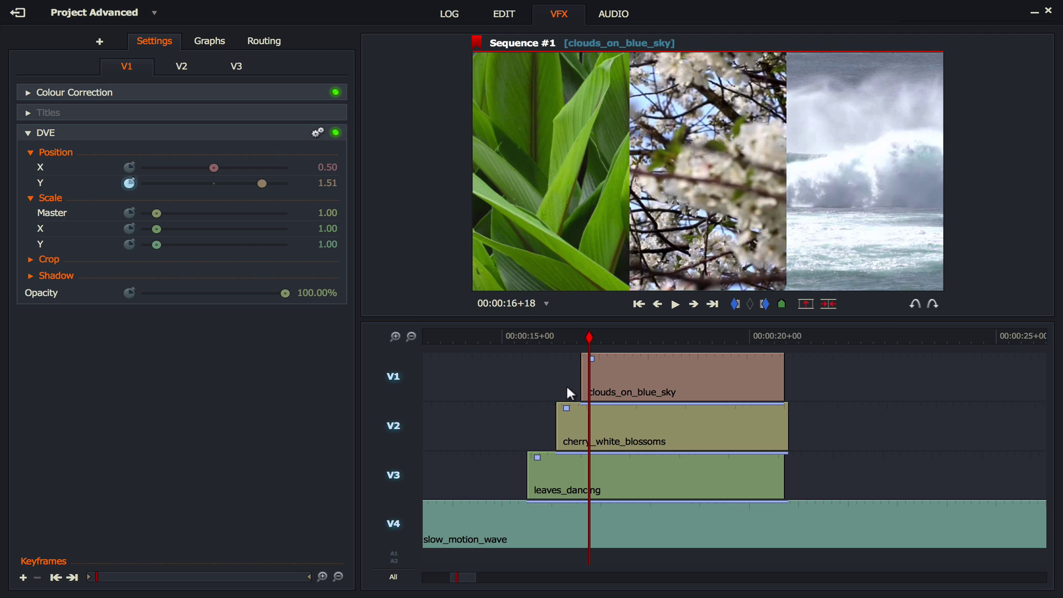
key("Right")
key("Right")
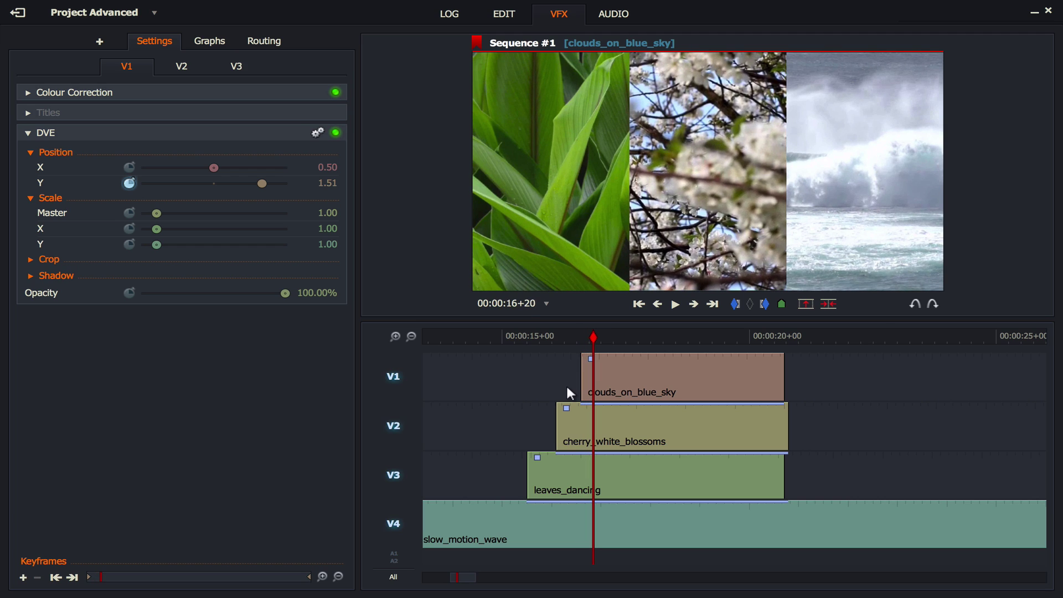
key("Right")
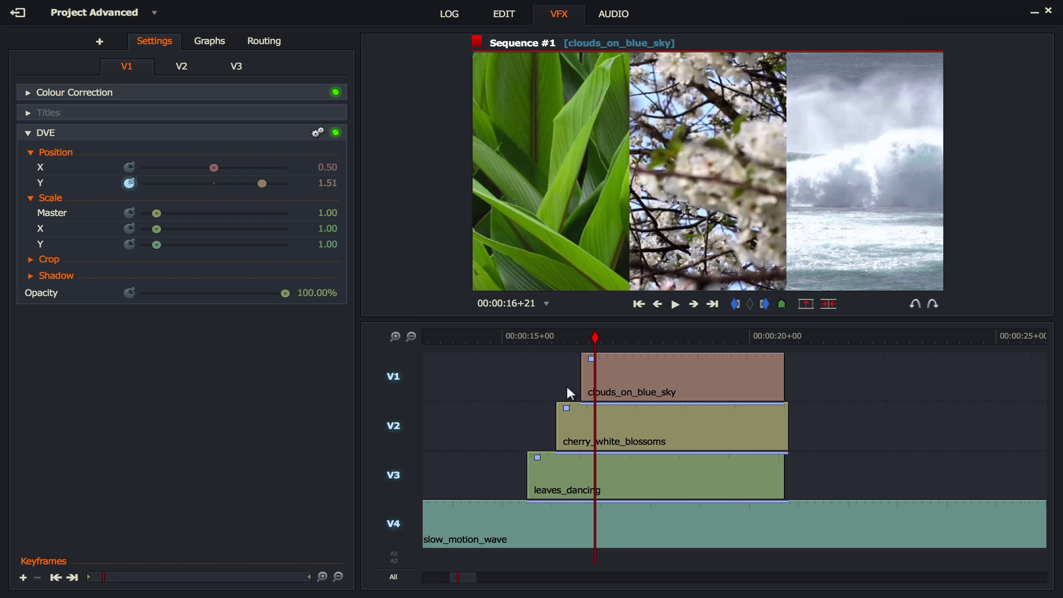
key("Right")
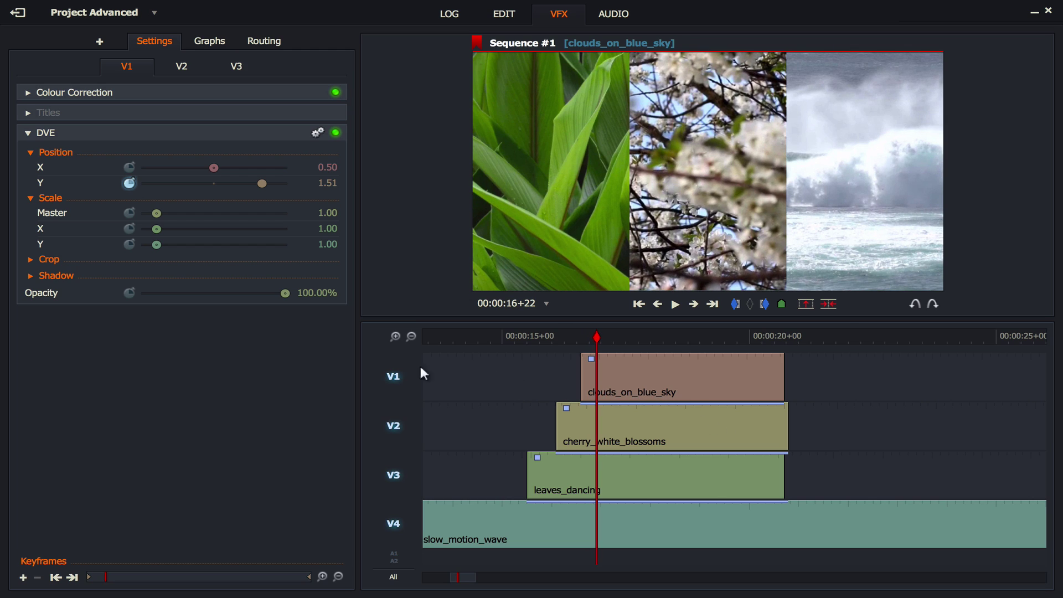
left_click(23, 578)
left_click_drag(263, 184, 216, 189)
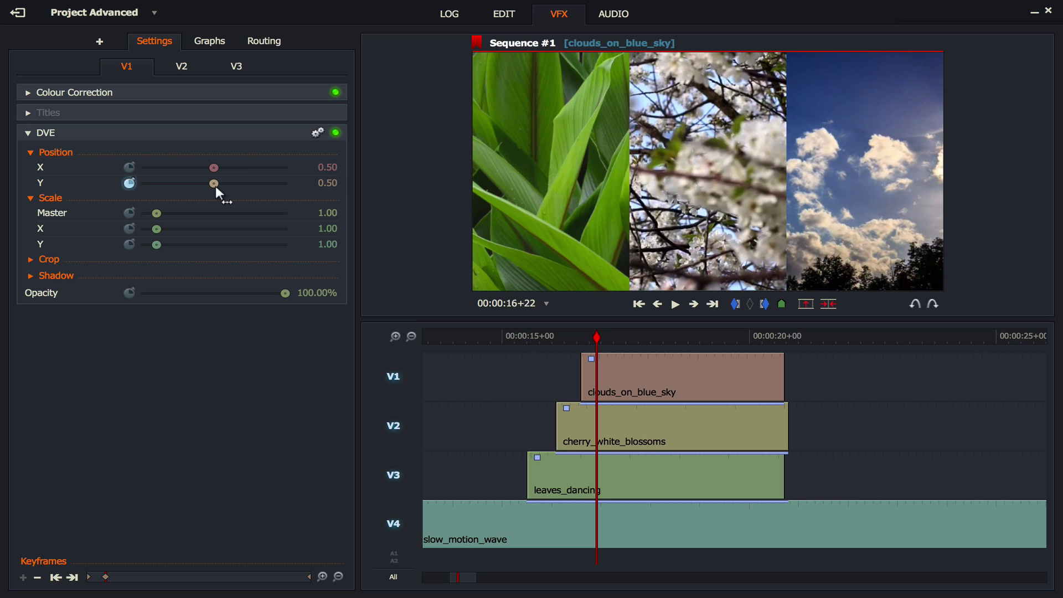
- In the clouds_on_blue_sky DVE graph, lower the final Position Y keyframe to 0.5
left_click(210, 41)
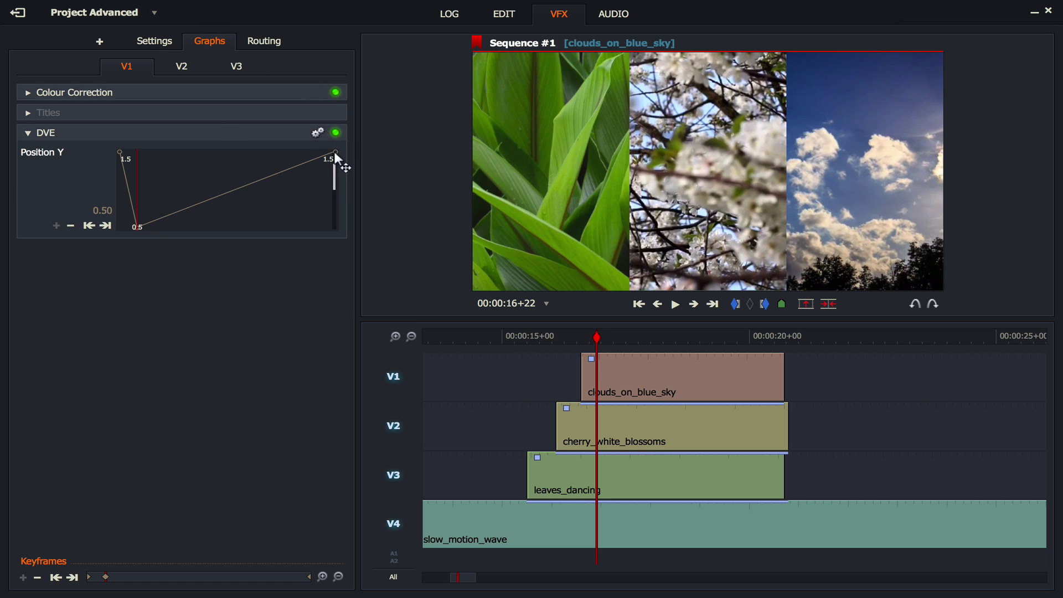
left_click_drag(335, 155, 338, 228)
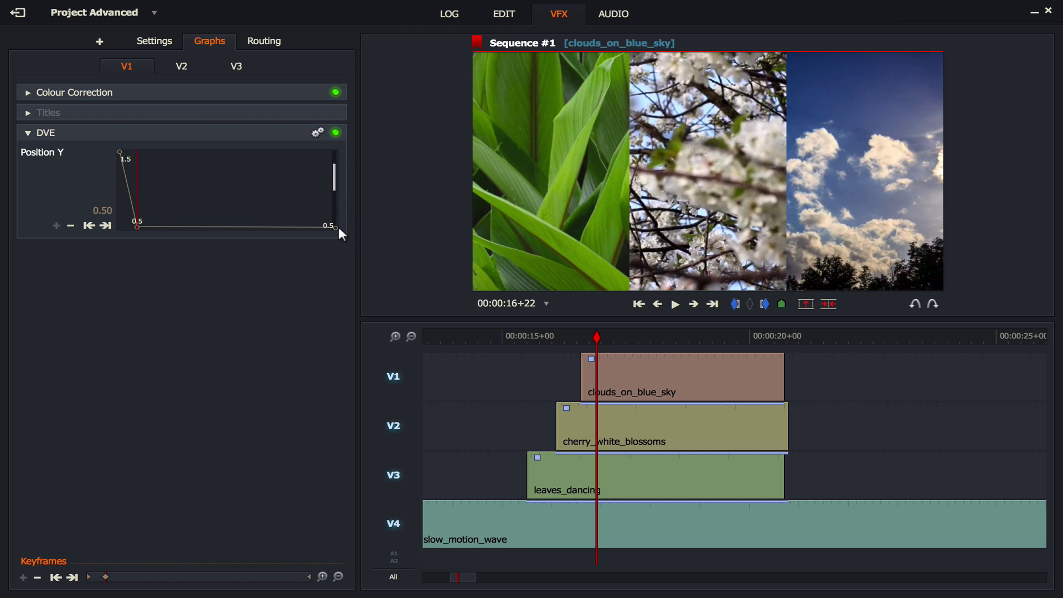
- Play back all three panel moves from before the leaves_dancing clip, stopping at 00:00:17+23
left_click(648, 336)
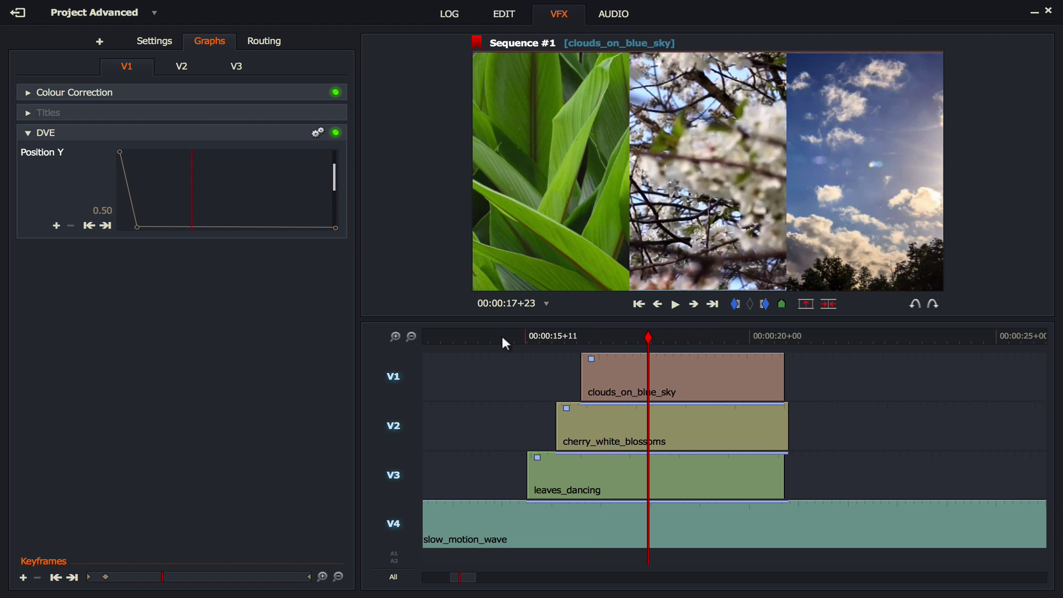
left_click(472, 336)
key("space")
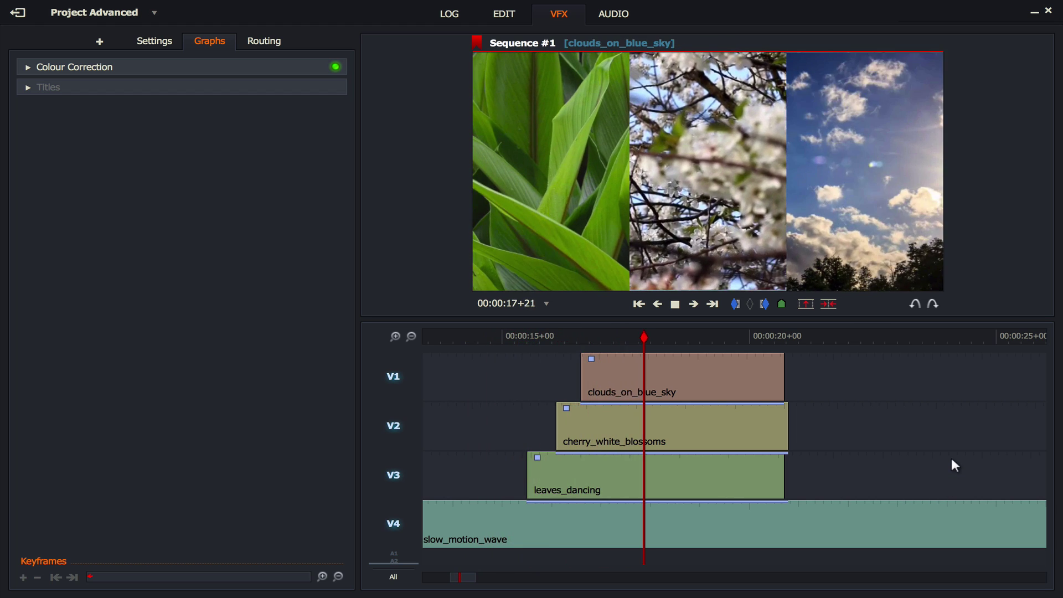
key("space")
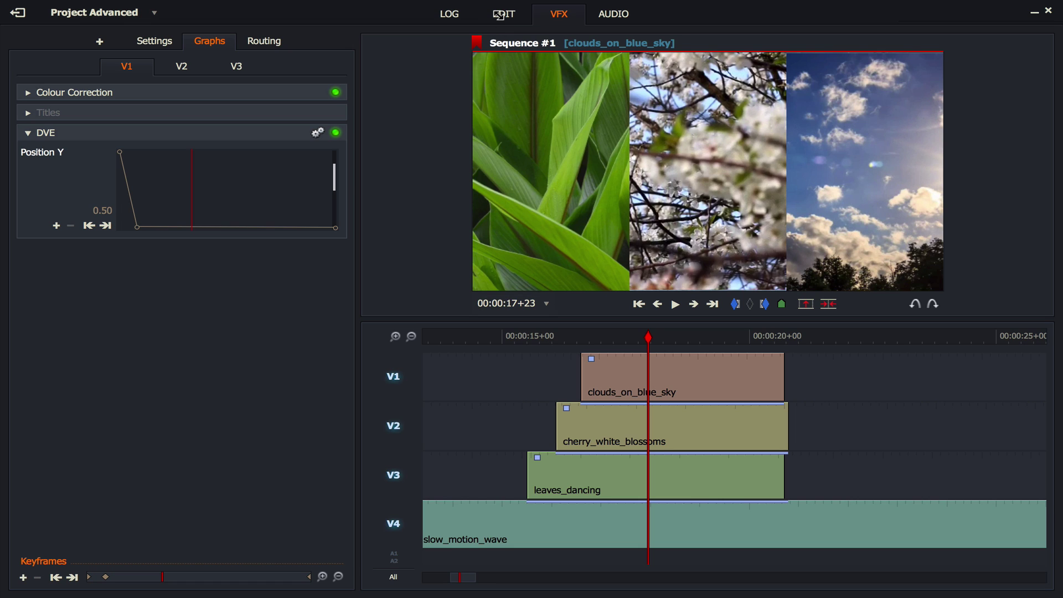
- Switch to the editing workspace, move to 00:00:00+00 in the sequence, and enlarge the viewer in both height and width
left_click(504, 14)
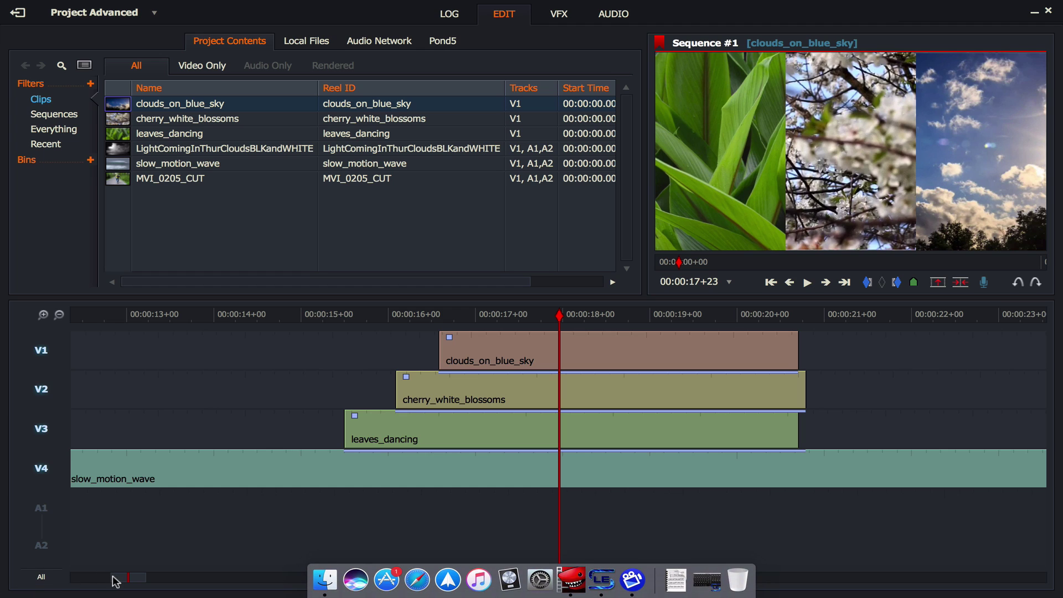
left_click(29, 575)
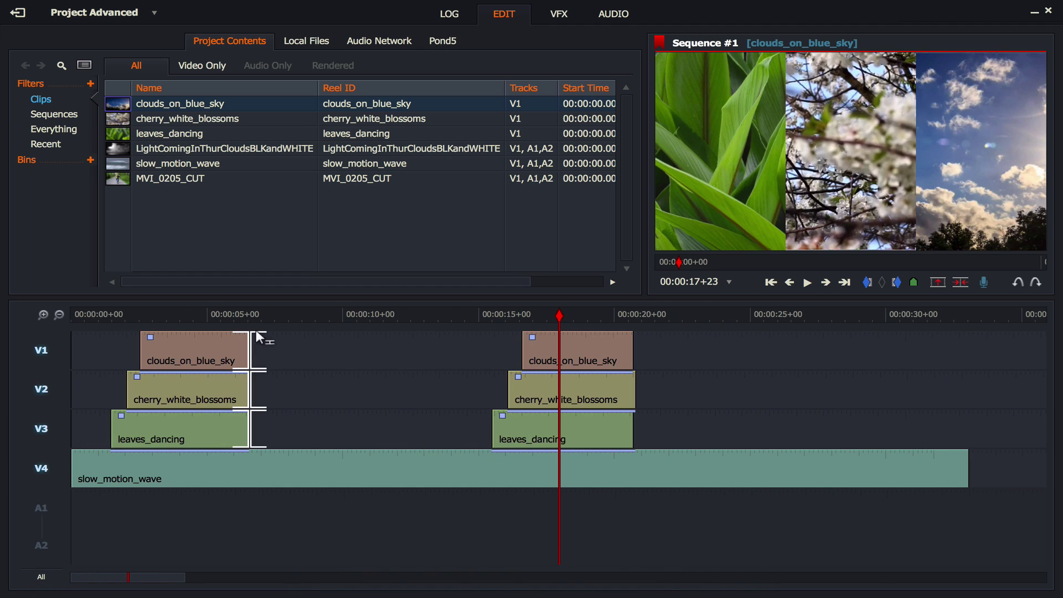
left_click_drag(166, 314, 68, 318)
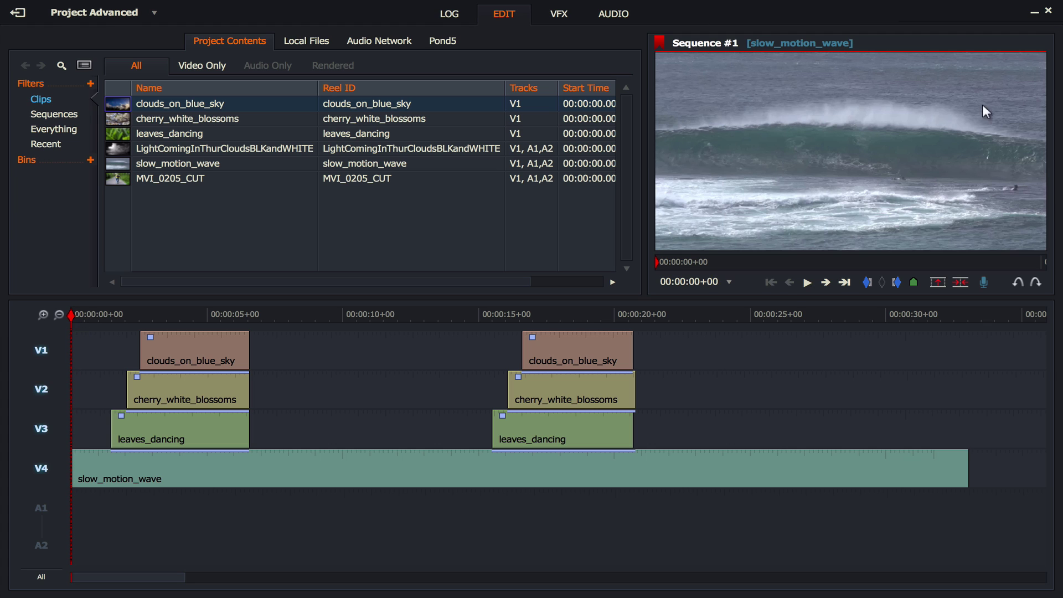
left_click_drag(739, 295, 739, 408)
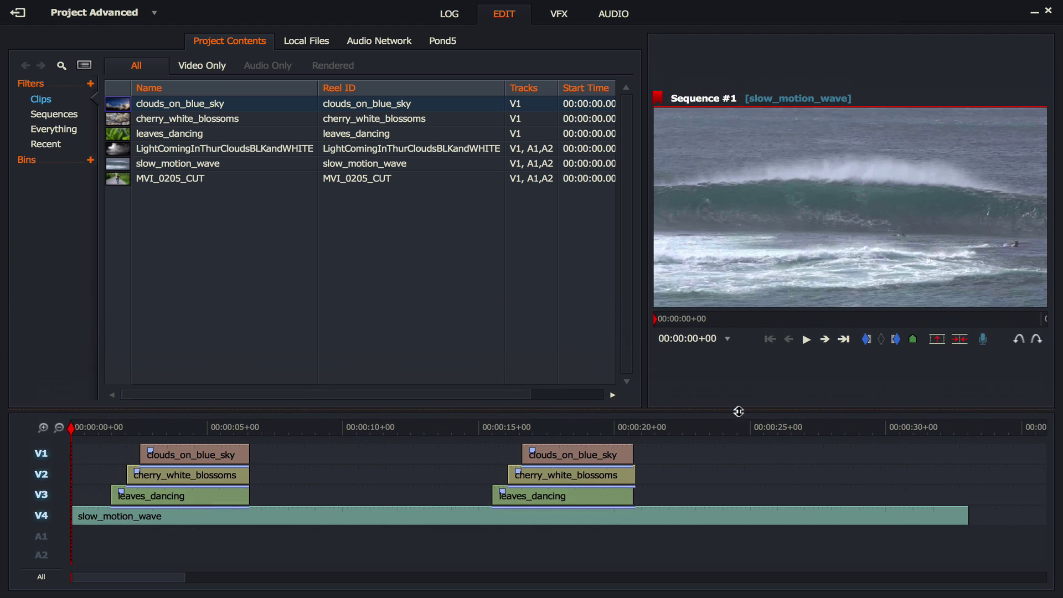
left_click_drag(645, 318, 391, 296)
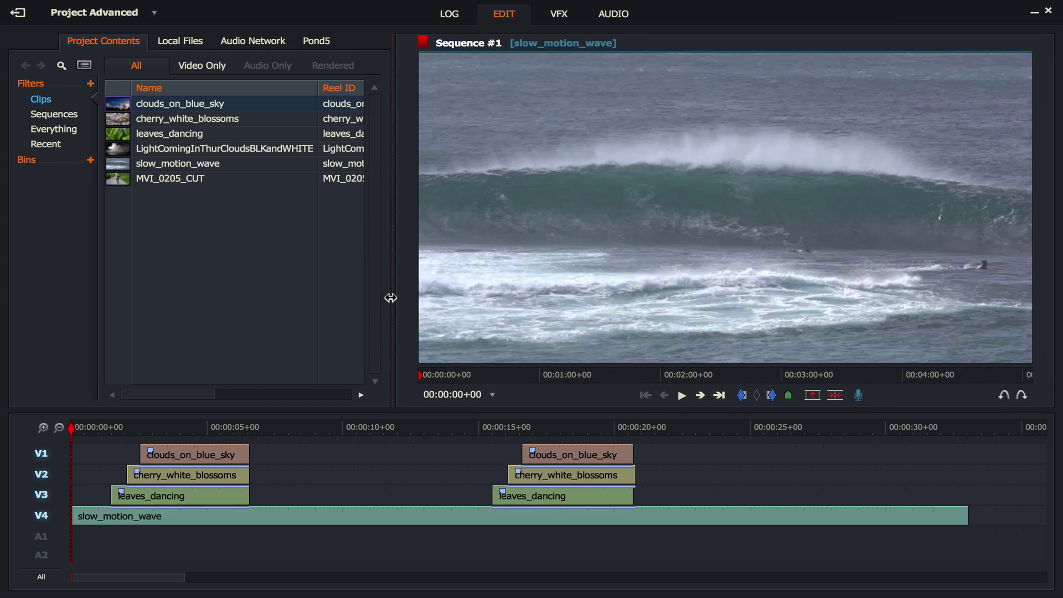
- Play the first split-screen animation from the sequence start, and the second one from 00:00:14+11 to 00:00:18+19
key("space")
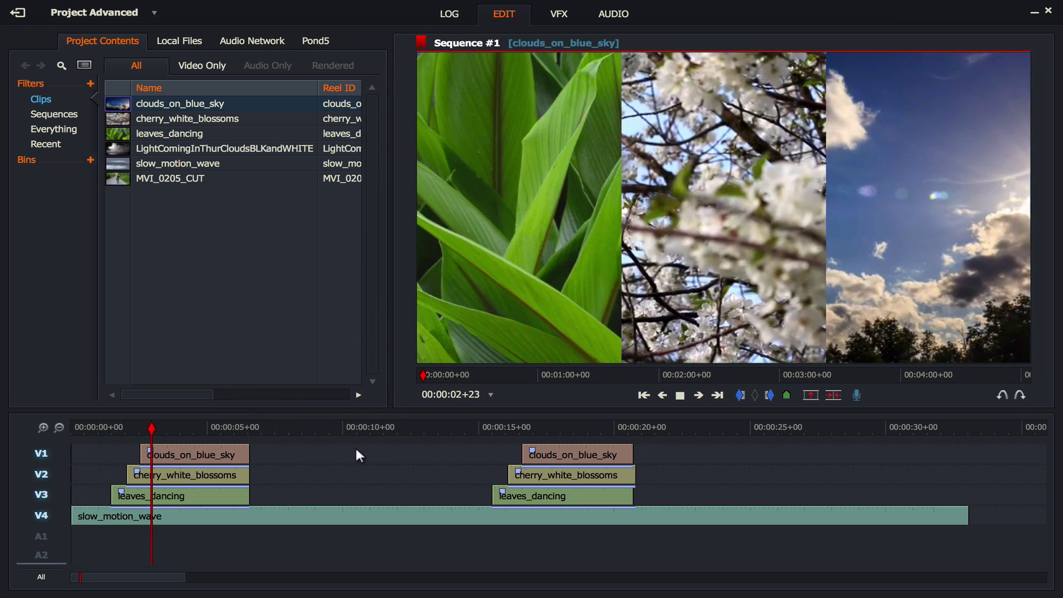
left_click(91, 428)
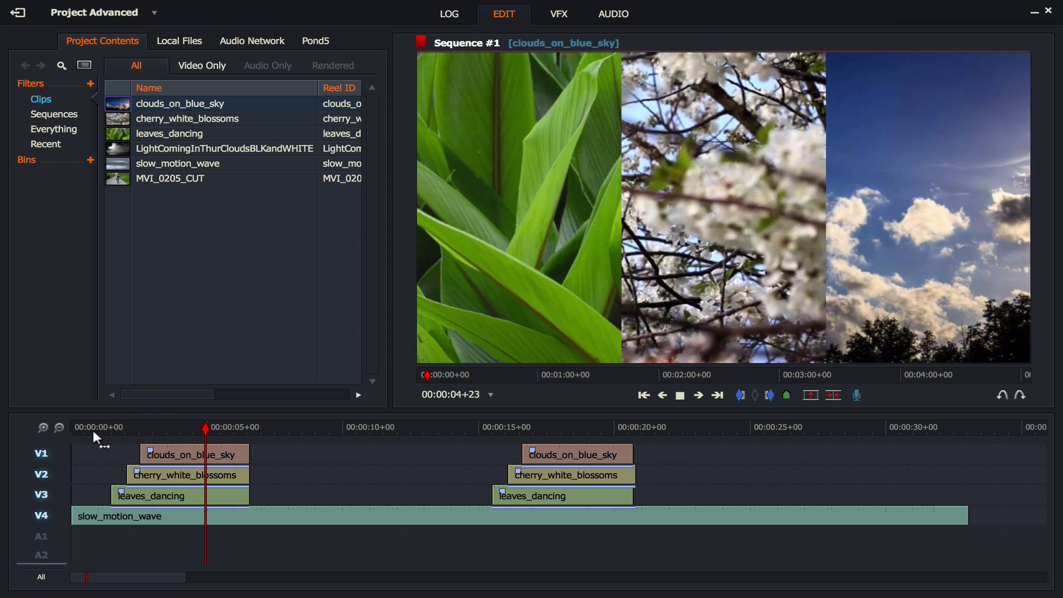
key("space")
left_click(463, 423)
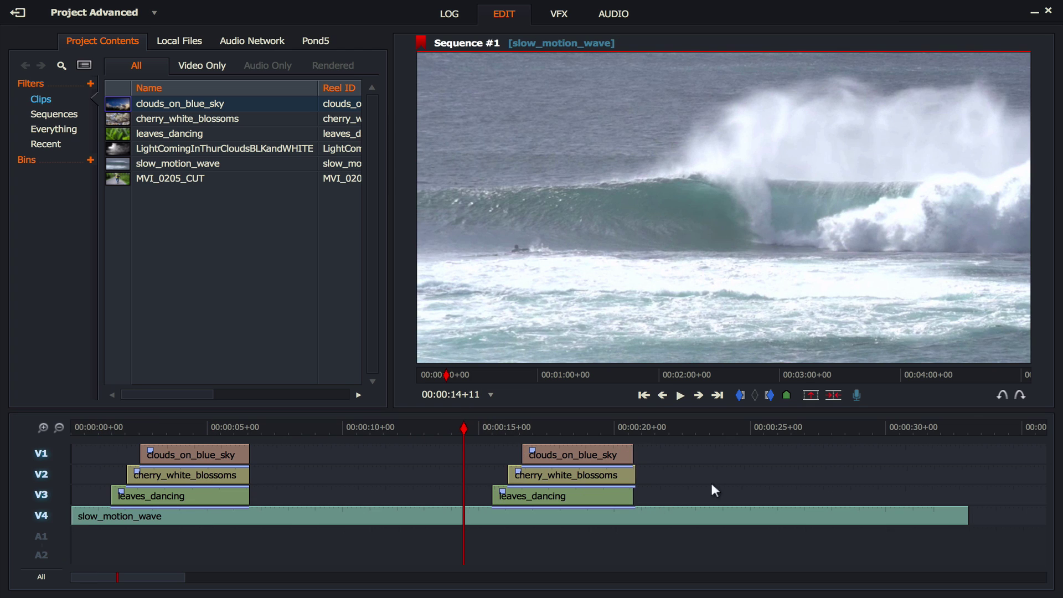
key("space")
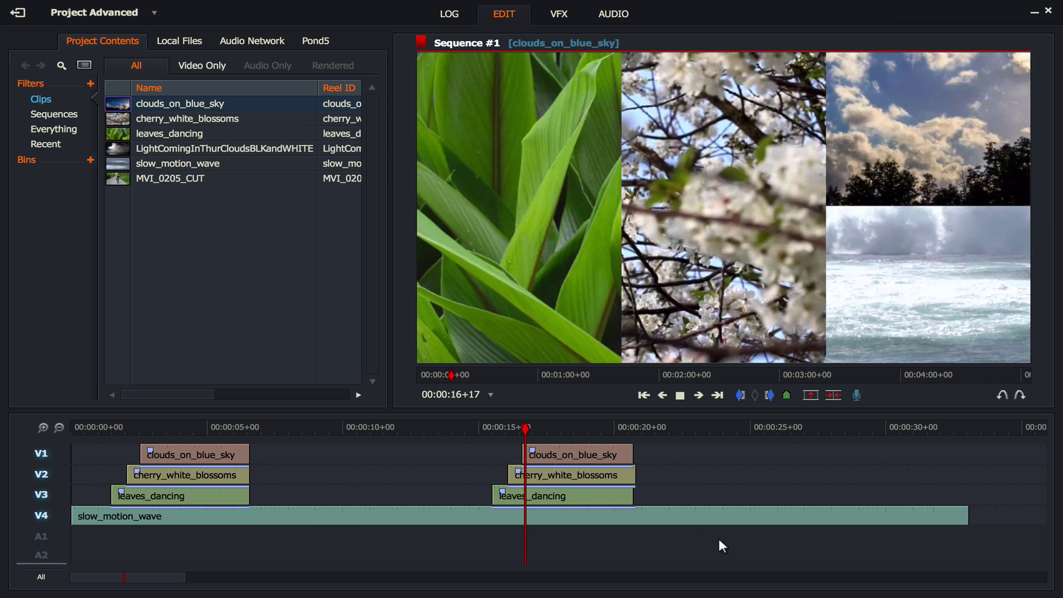
key("space")
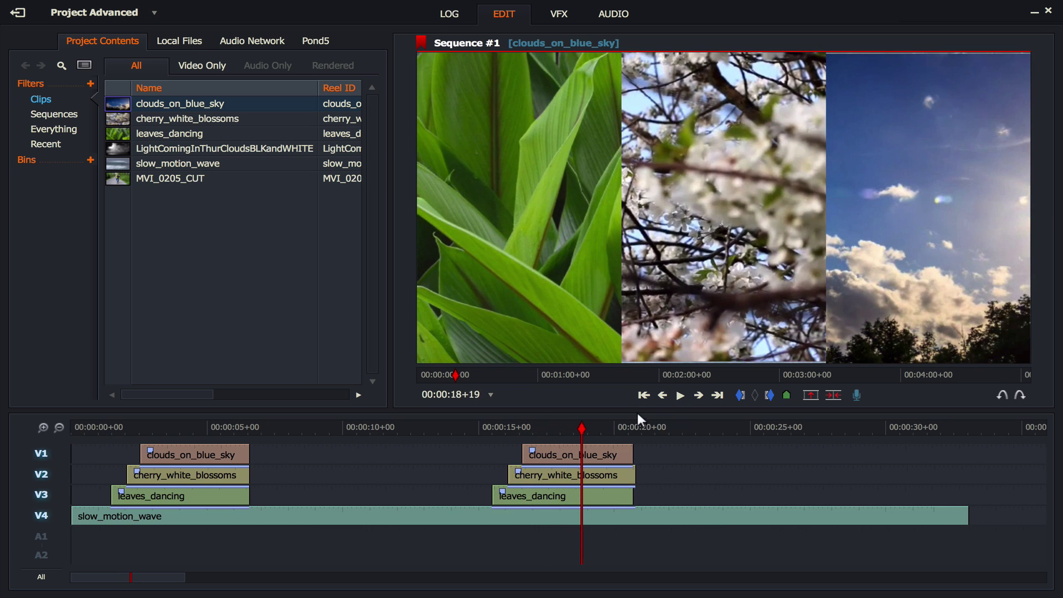
- Shrink the viewer, return to the effects workspace, and add a keyframe at 00:00:17+18 on the leaves_dancing DVE on V3
left_click_drag(636, 411, 642, 259)
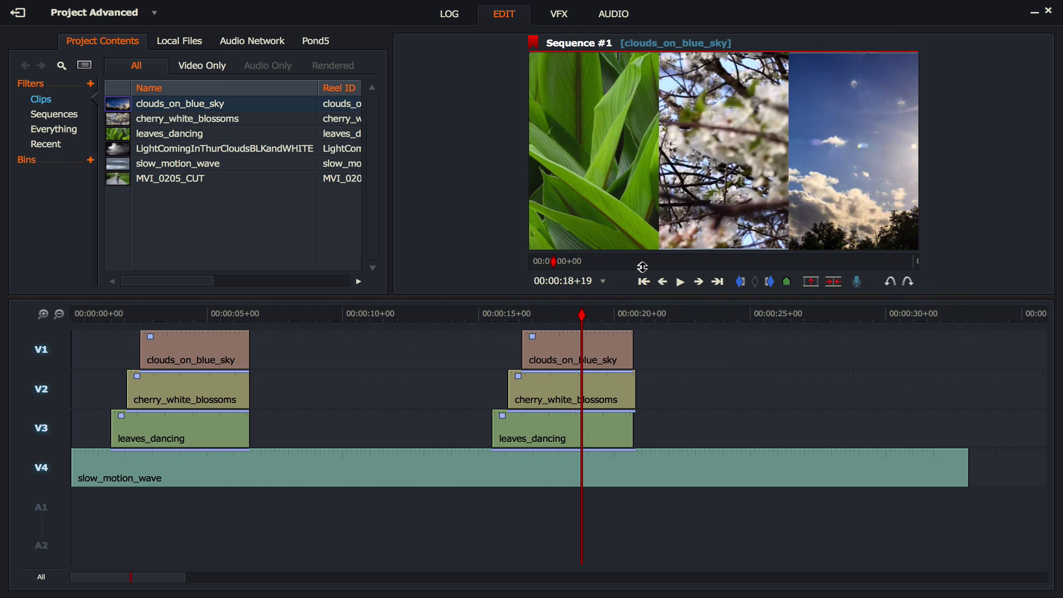
left_click(565, 20)
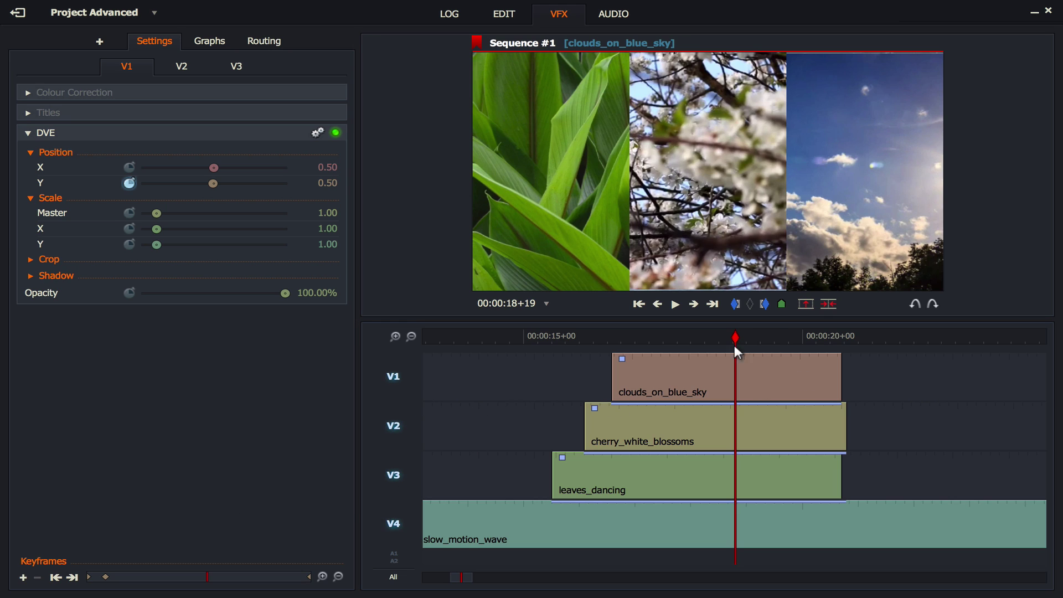
left_click_drag(611, 335, 675, 337)
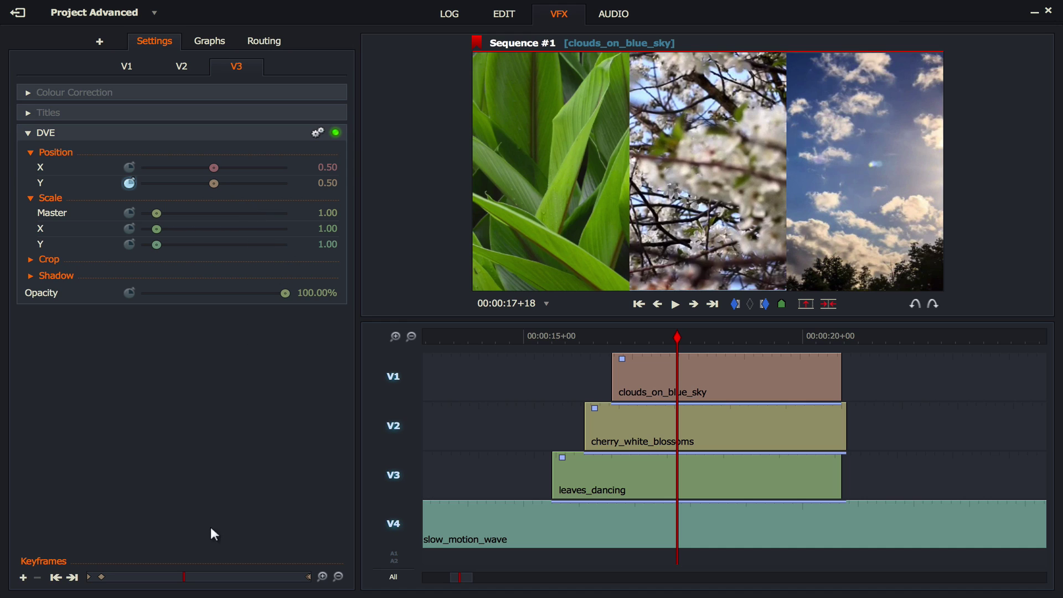
left_click(24, 576)
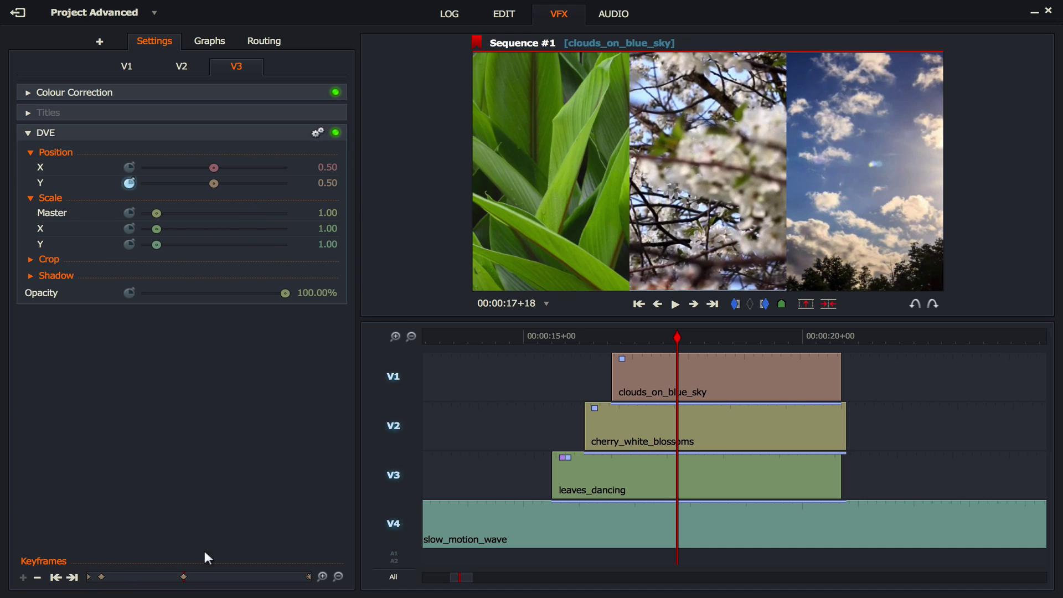
- Advance eight frames to 00:00:18+02 and add another keyframe on the leaves_dancing DVE
key("Right")
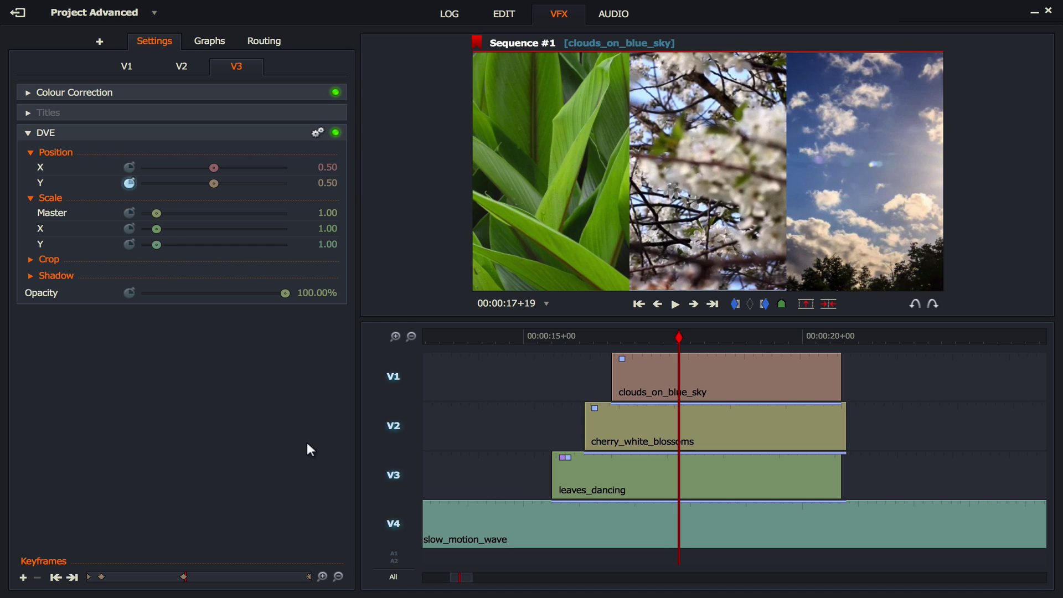
key("Right")
key("Right")
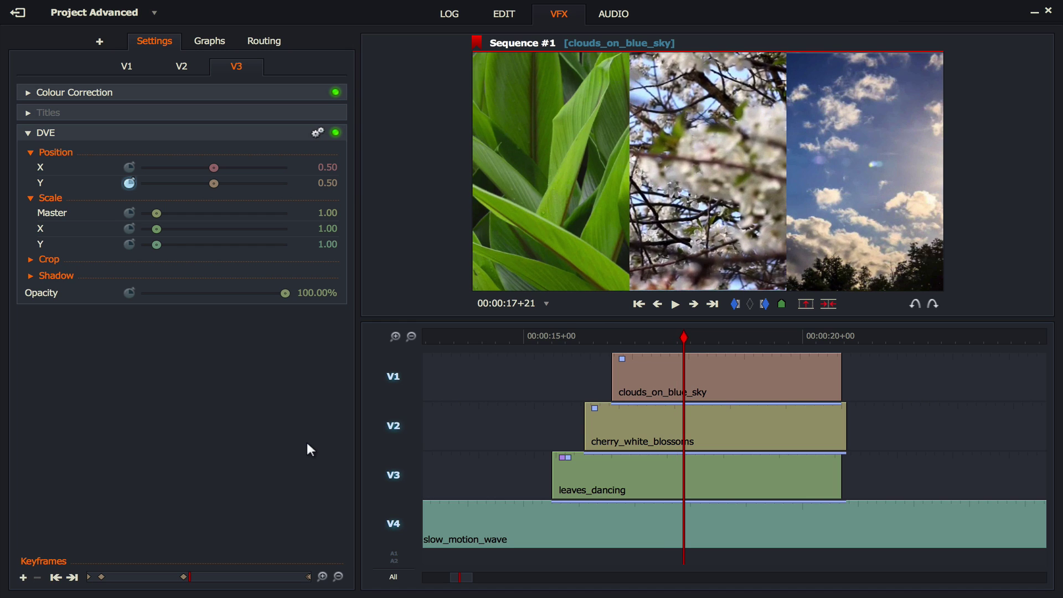
key("Right")
key("Right")
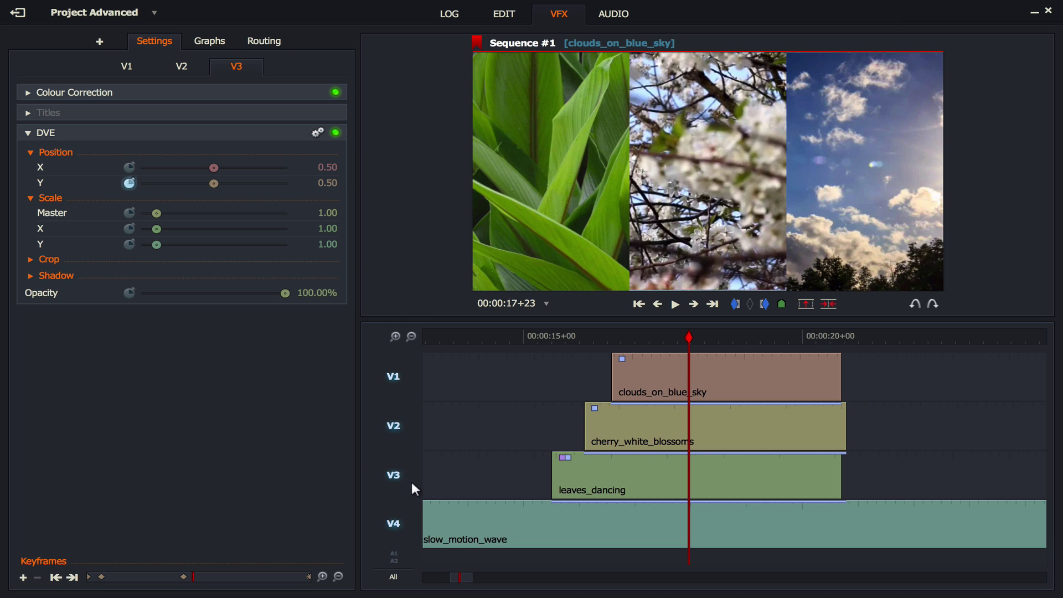
key("Right")
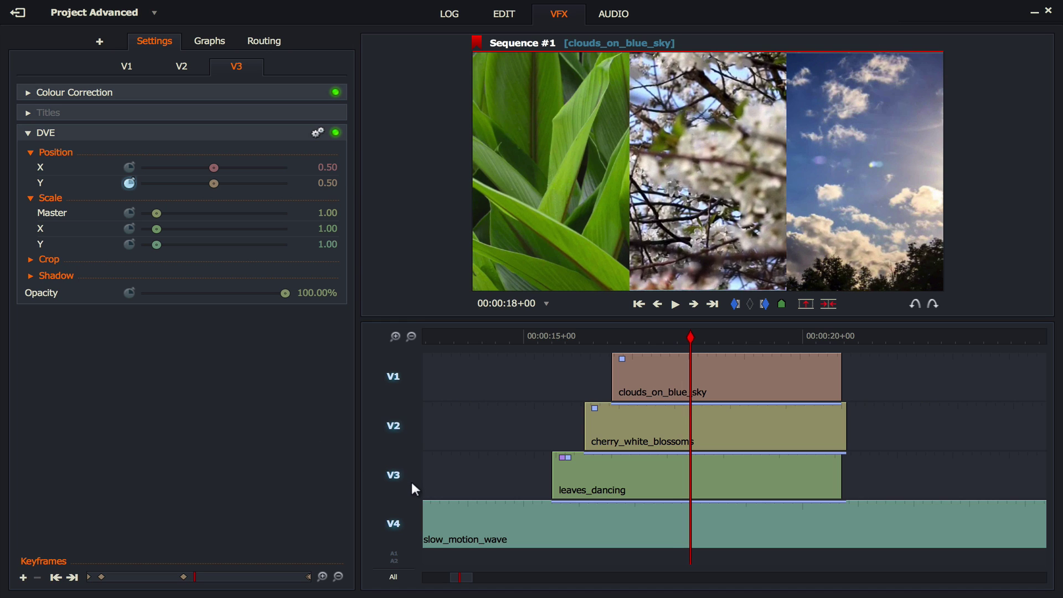
key("Right")
key("Right")
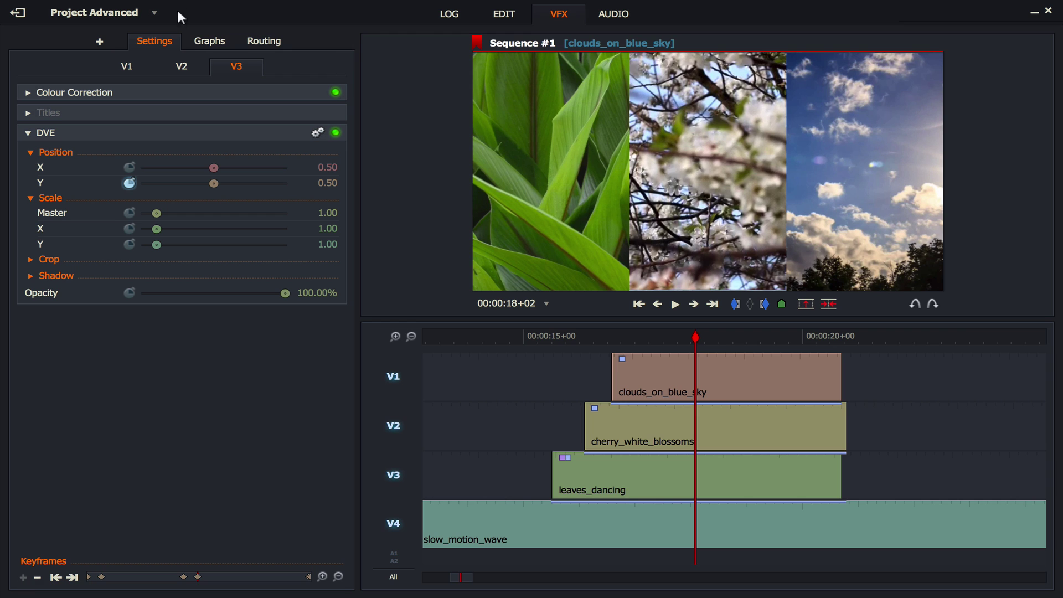
- In the leaves_dancing graph, raise the 00:00:18+02 Position Y keyframe to 1.51 and the next keyframe to about the same level
left_click(215, 43)
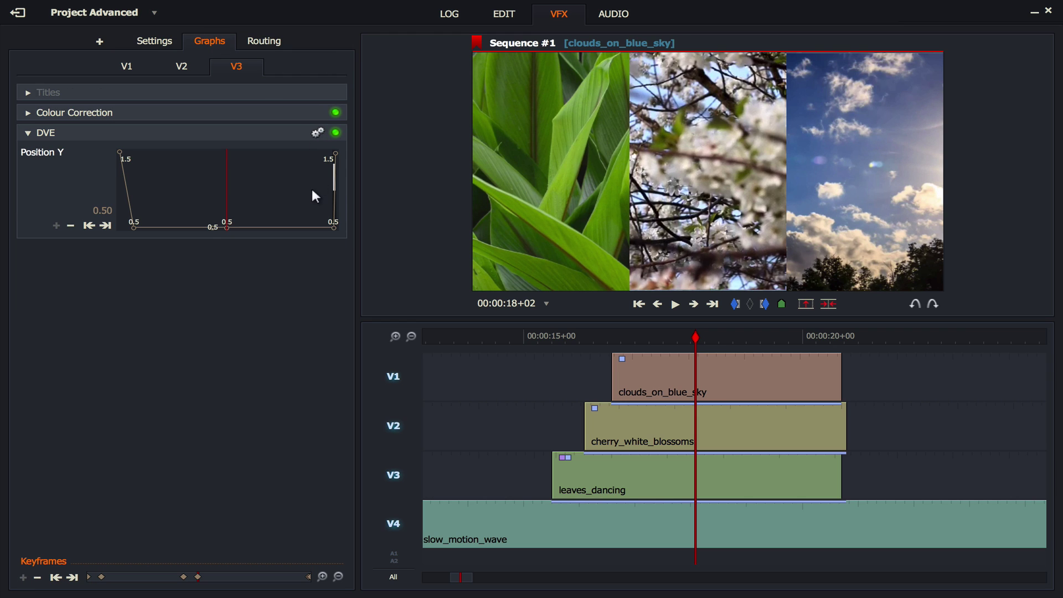
mouse_move(244, 233)
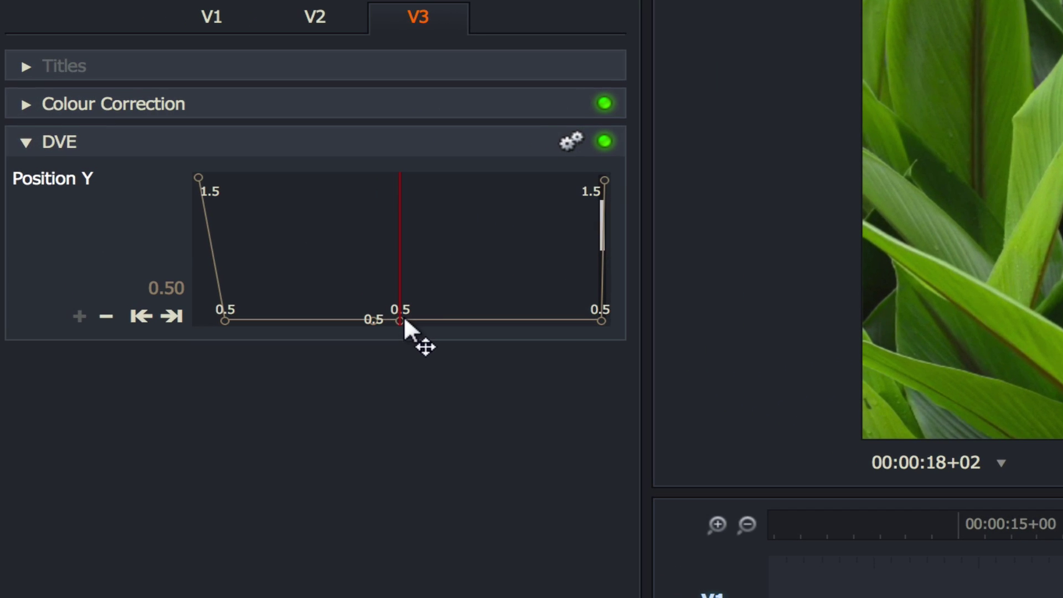
left_click_drag(399, 320, 399, 177)
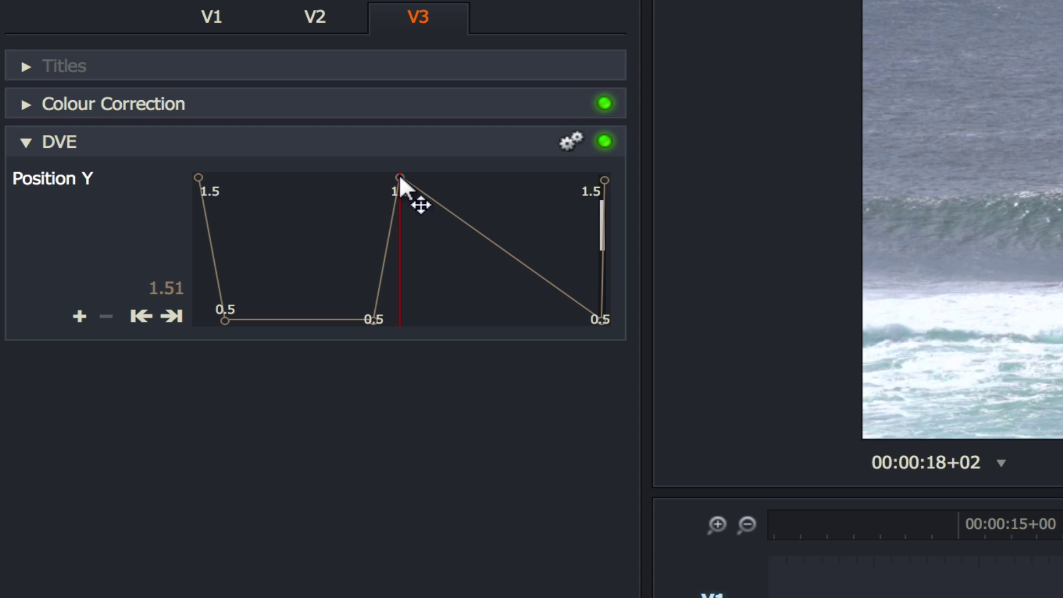
left_click_drag(596, 316, 577, 177)
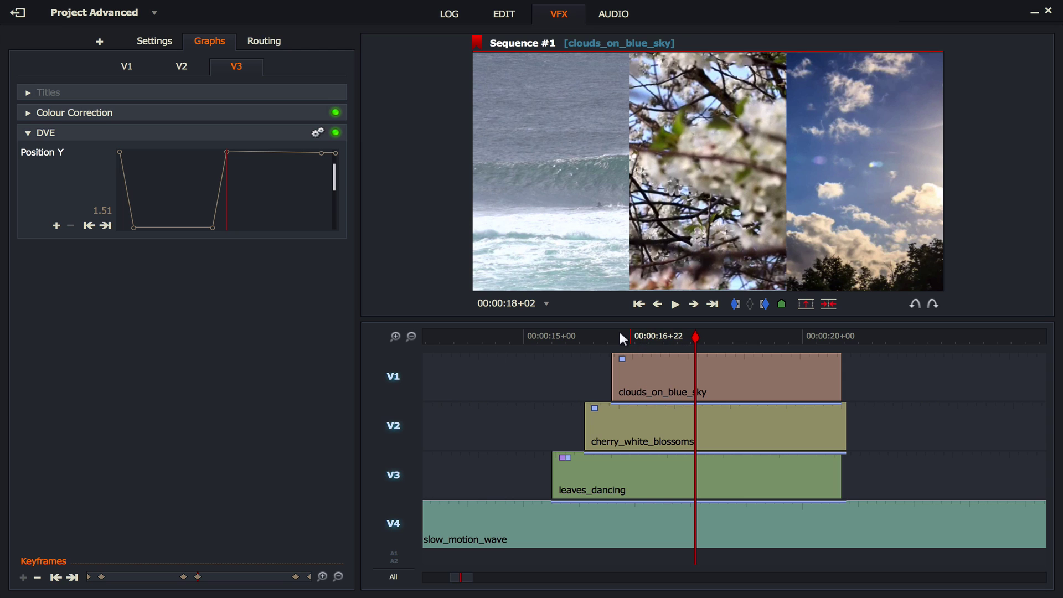
- Temporarily disable tracks V1 and V2 to play back the leaves_dancing move alone from 00:00:14+19 to 00:00:19+01
left_click_drag(559, 332, 509, 338)
left_click(393, 425)
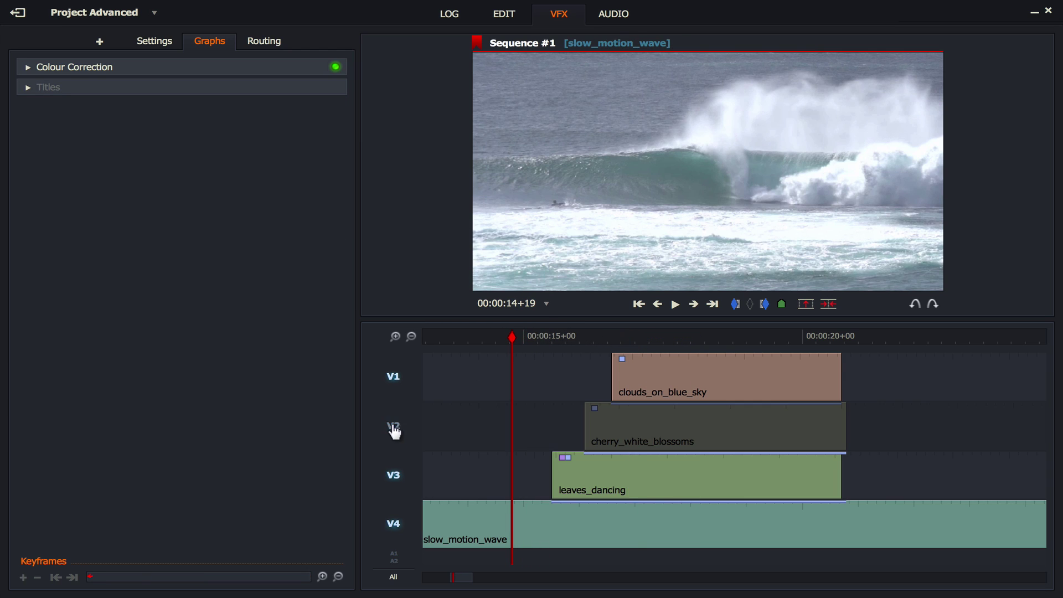
left_click(393, 376)
key("space")
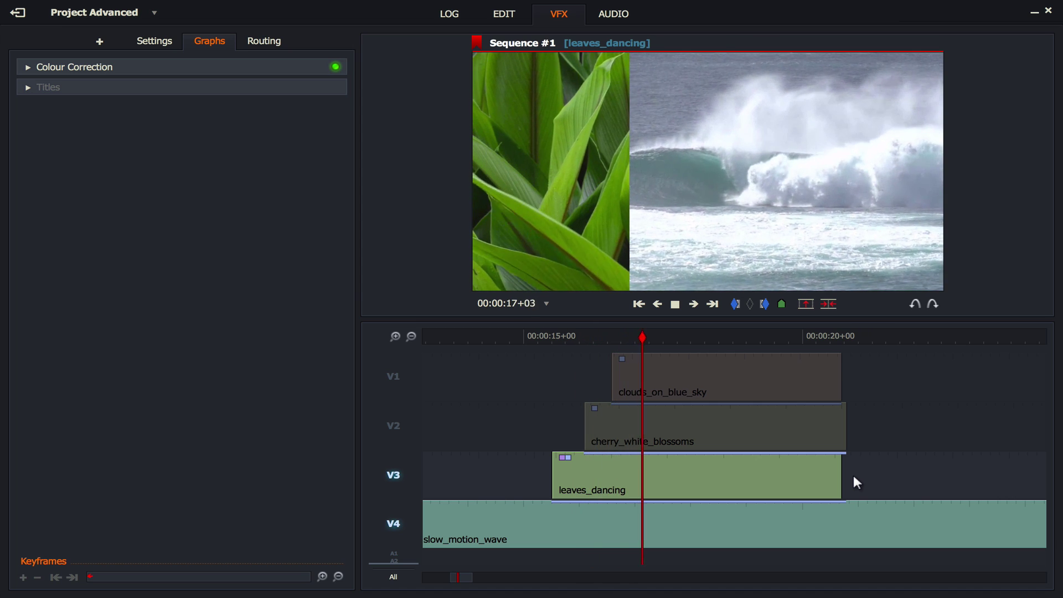
key("space")
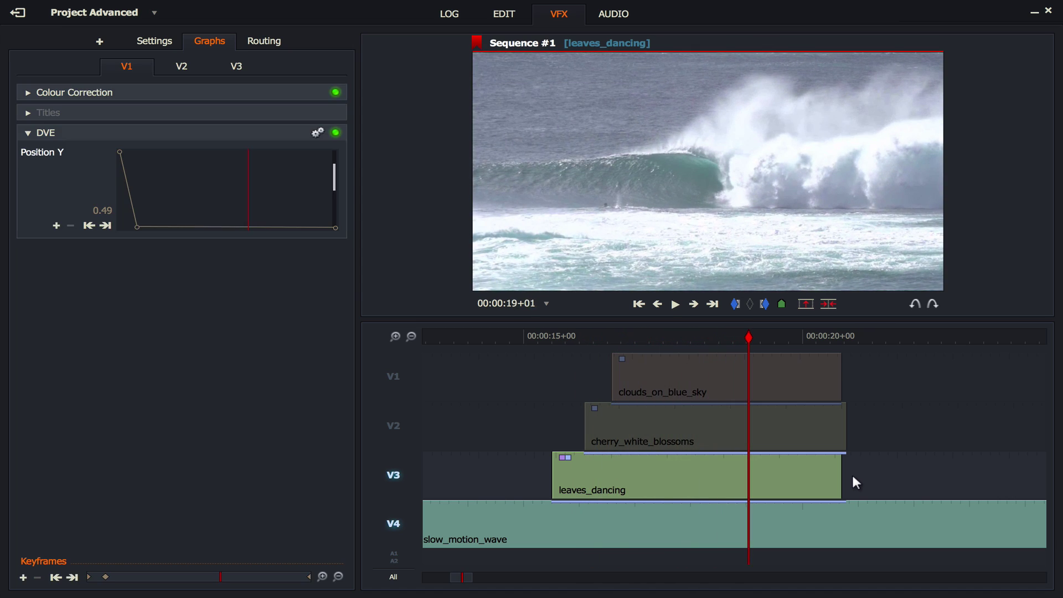
left_click(397, 427)
left_click(395, 378)
- Move to 00:00:18+11 and add a keyframe on the cherry_white_blossoms DVE on V2
left_click_drag(736, 361, 716, 332)
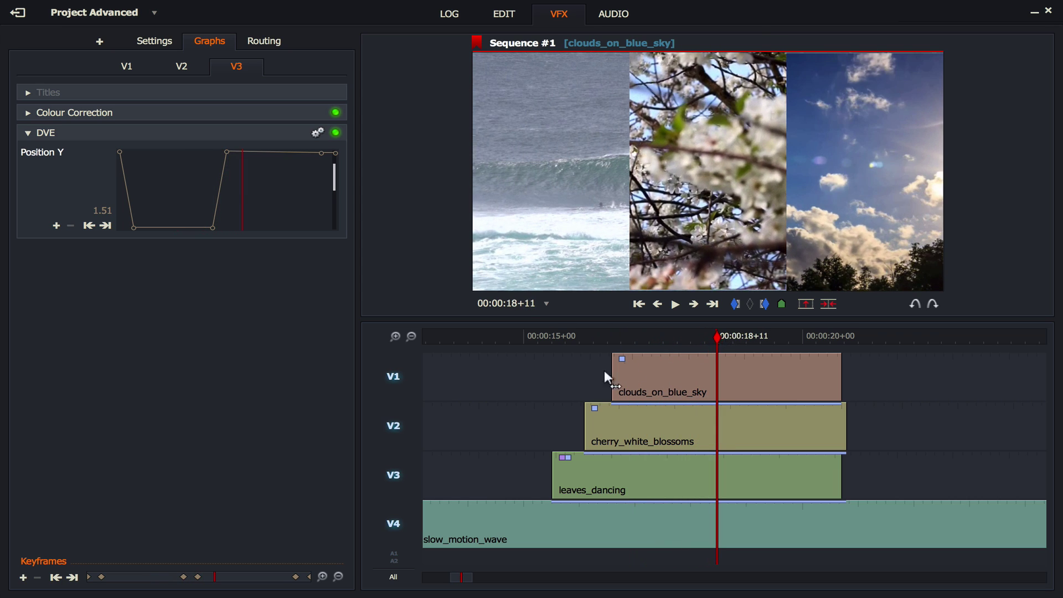
left_click(182, 78)
left_click(167, 46)
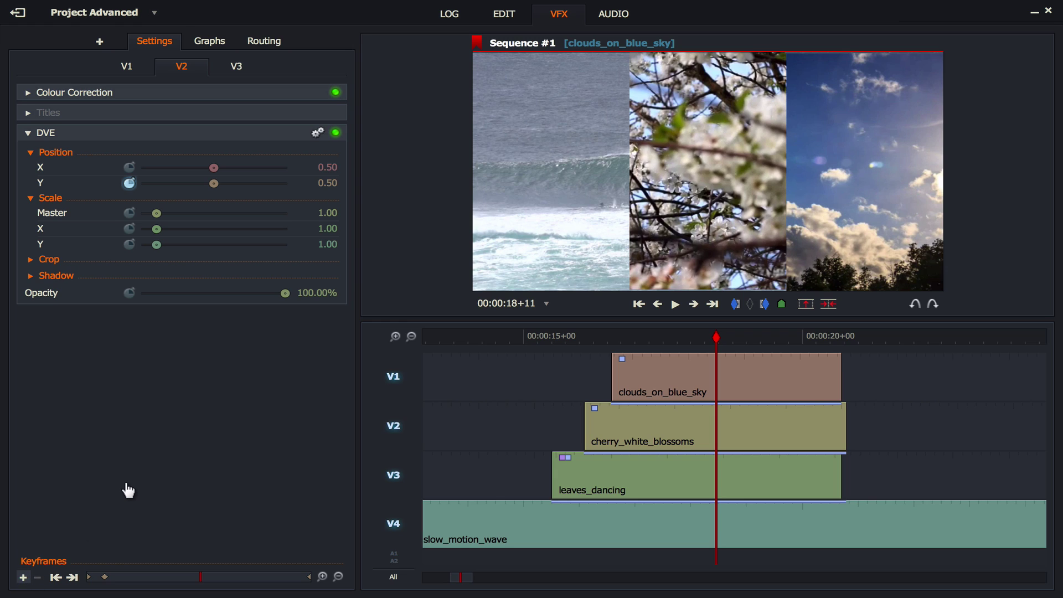
- Advance eight frames to 00:00:18+19 and add another keyframe on the cherry_white_blossoms DVE
key("Right")
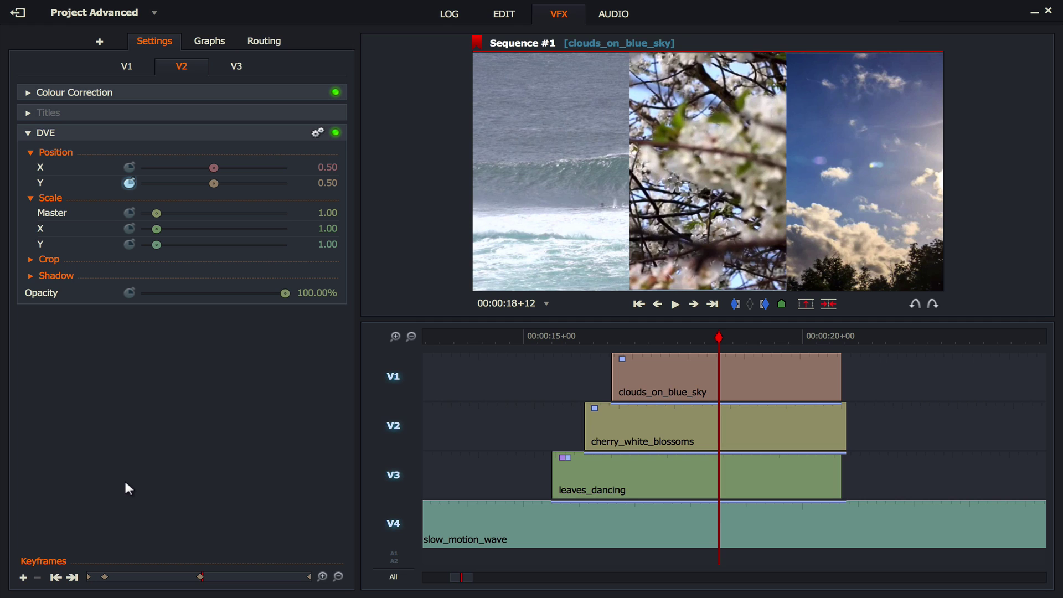
key("Right")
key("Right")
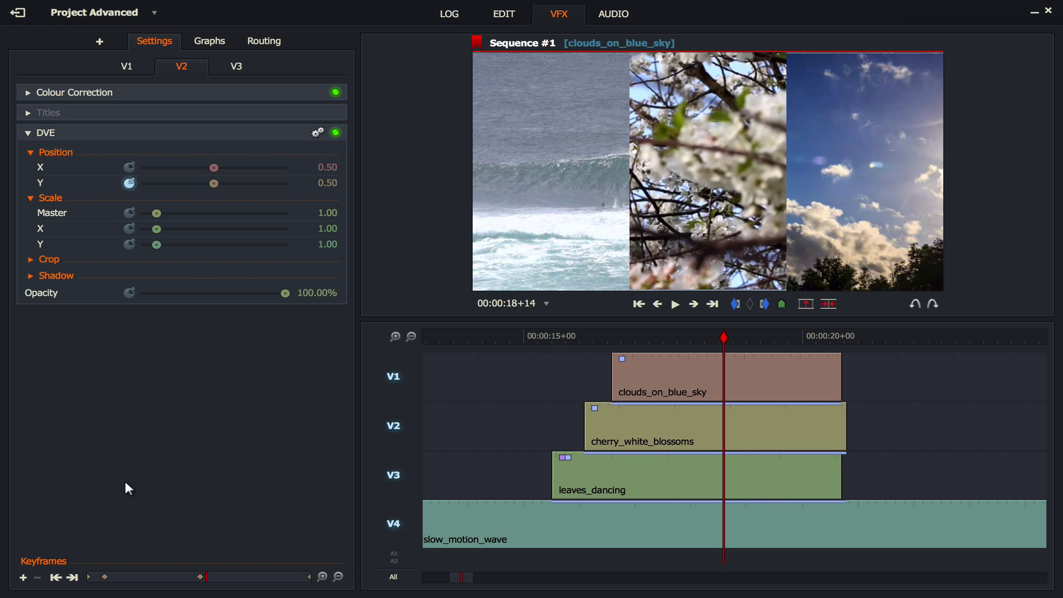
key("Right")
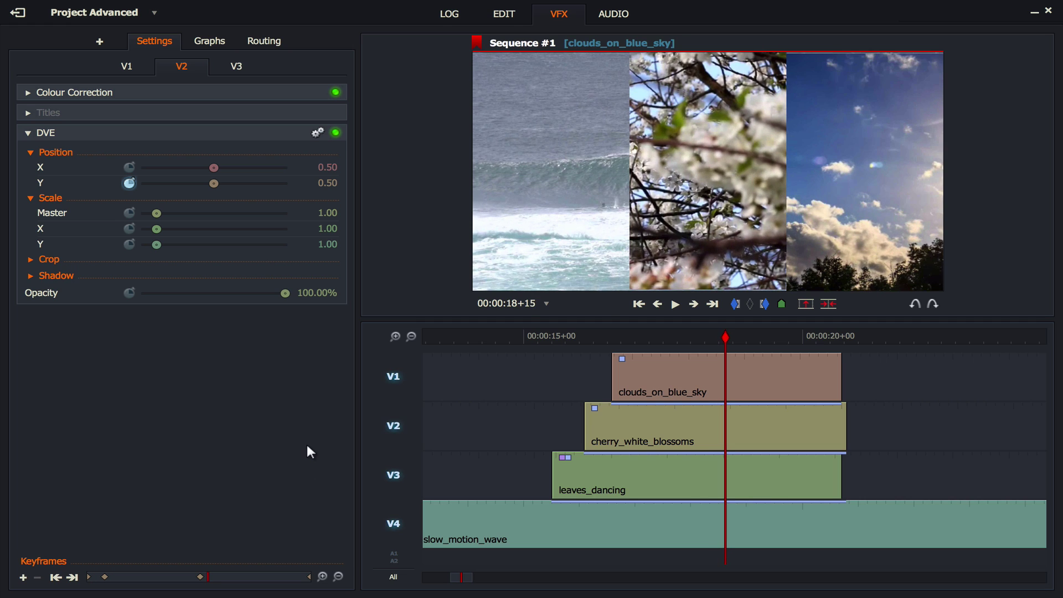
key("Right")
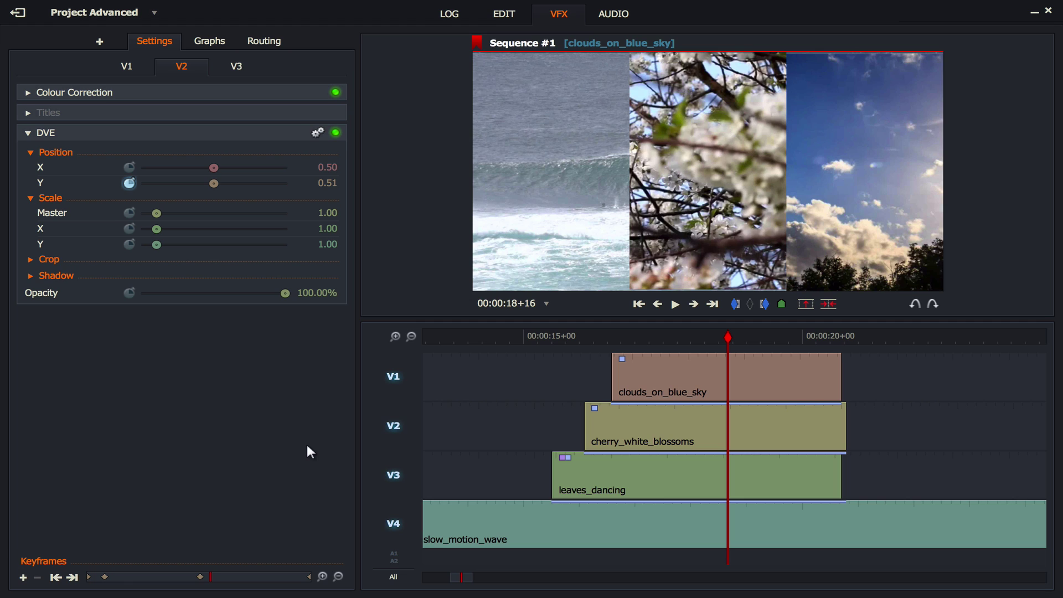
key("Right")
key("Right")
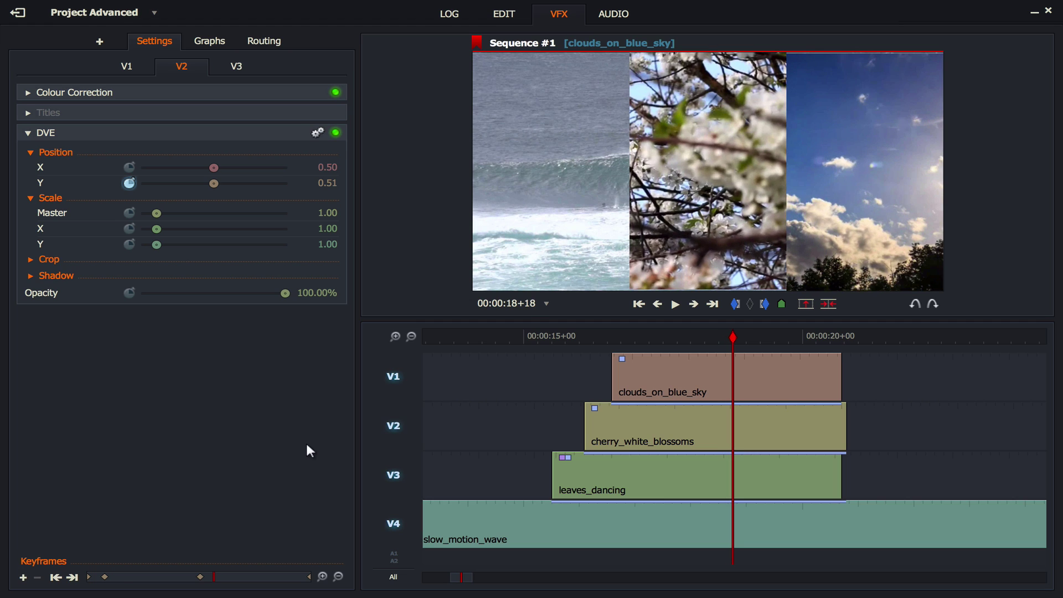
key("Right")
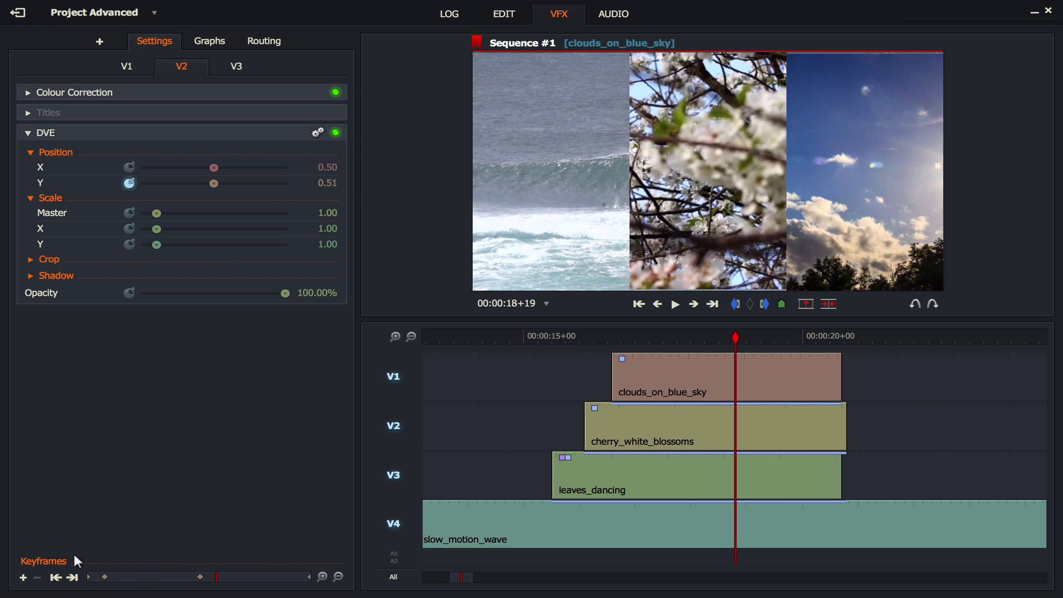
left_click(23, 578)
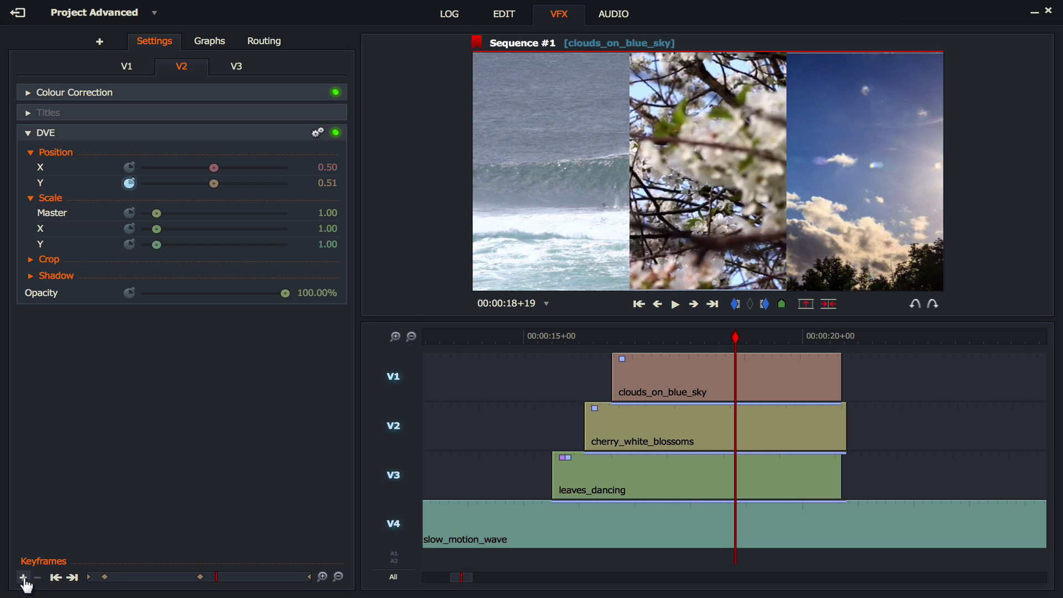
- In the cherry_white_blossoms graph, raise the 00:00:18+19 Position Y keyframe to 1.50 and the final keyframe to about the same level
left_click(208, 42)
left_click_drag(246, 228, 244, 150)
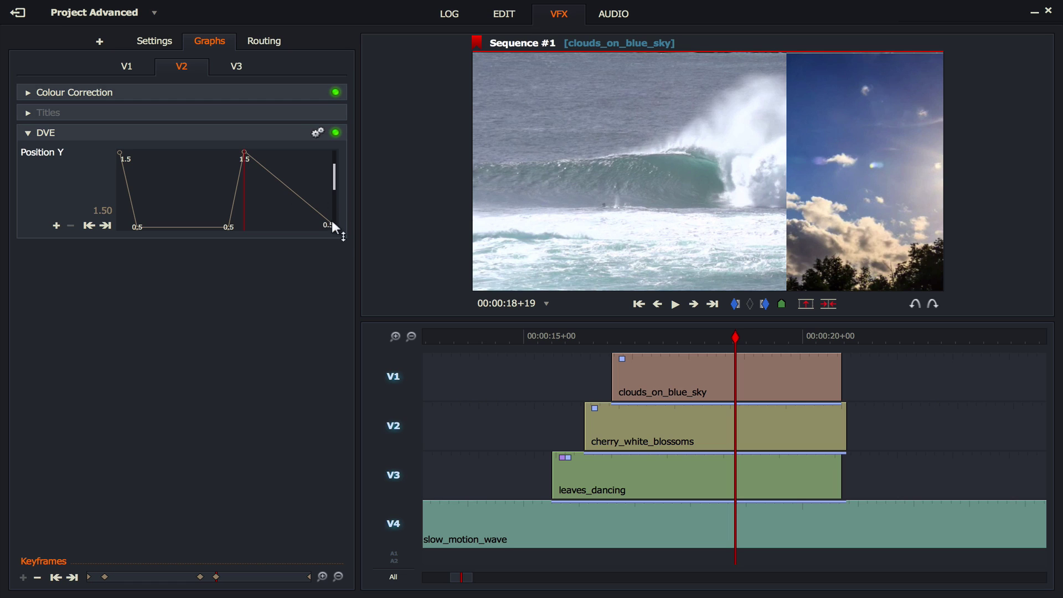
left_click_drag(335, 226, 336, 151)
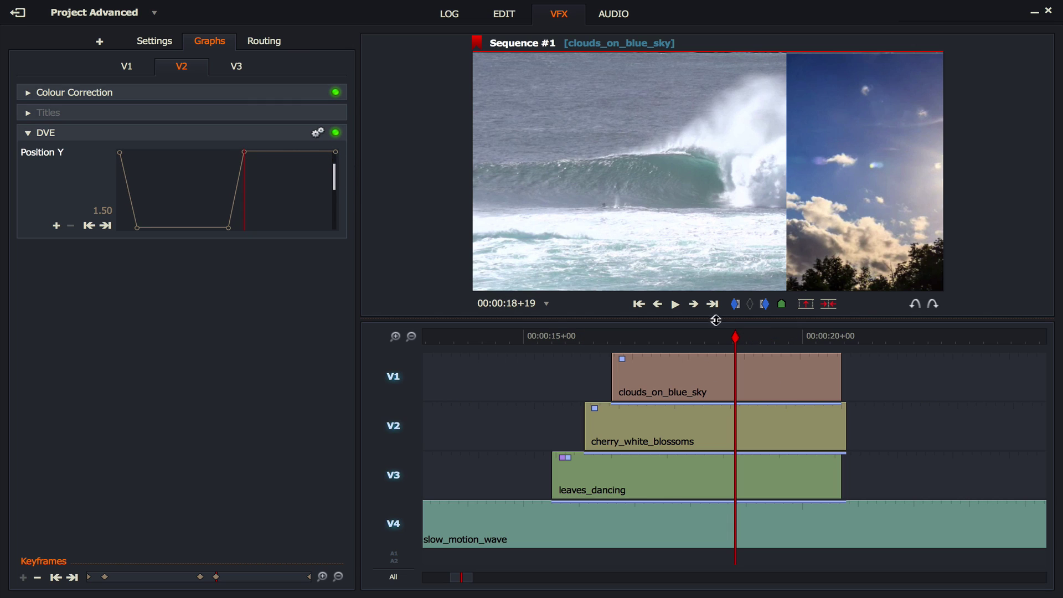
- Temporarily disable track V1 and play back the leaves and blossoms moves from about 00:00:15+00 to 00:00:19+03
left_click(393, 377)
left_click_drag(719, 339, 527, 342)
key("space")
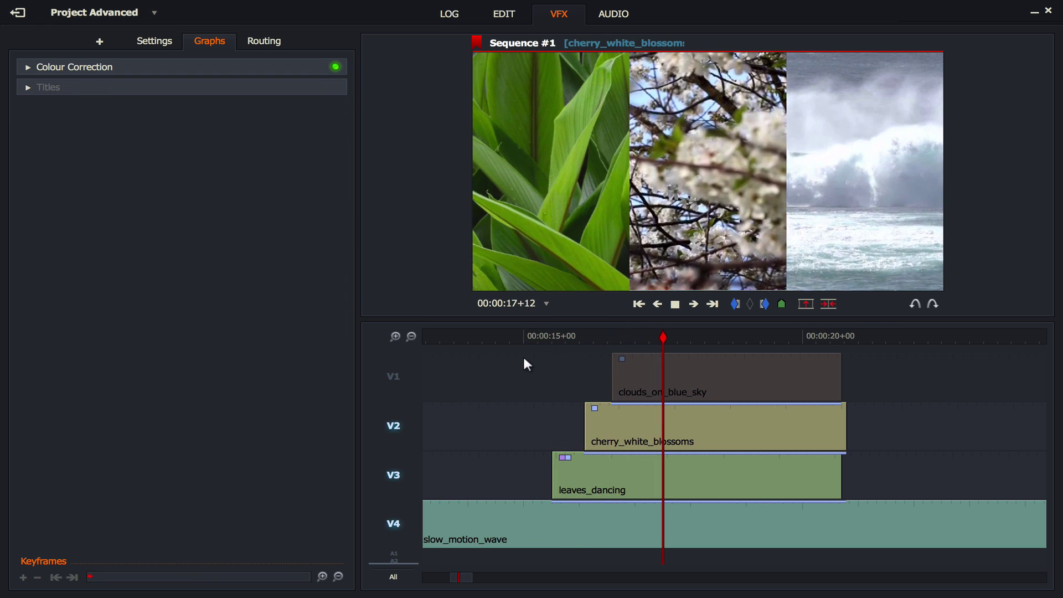
key("space")
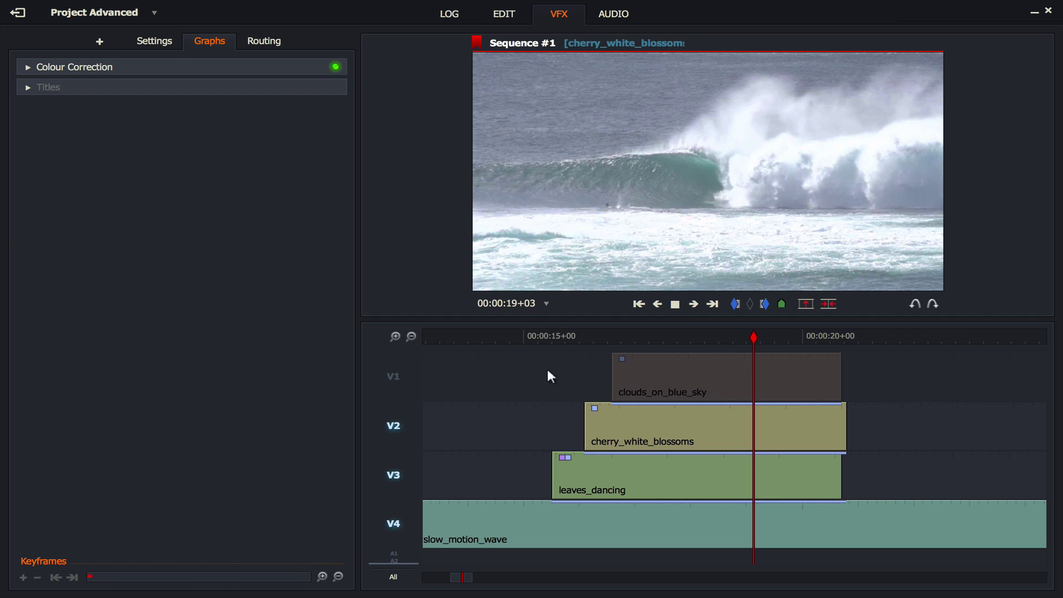
- With V1 enabled again, move to 00:00:19+16 and add a keyframe on the clouds_on_blue_sky DVE
left_click(159, 42)
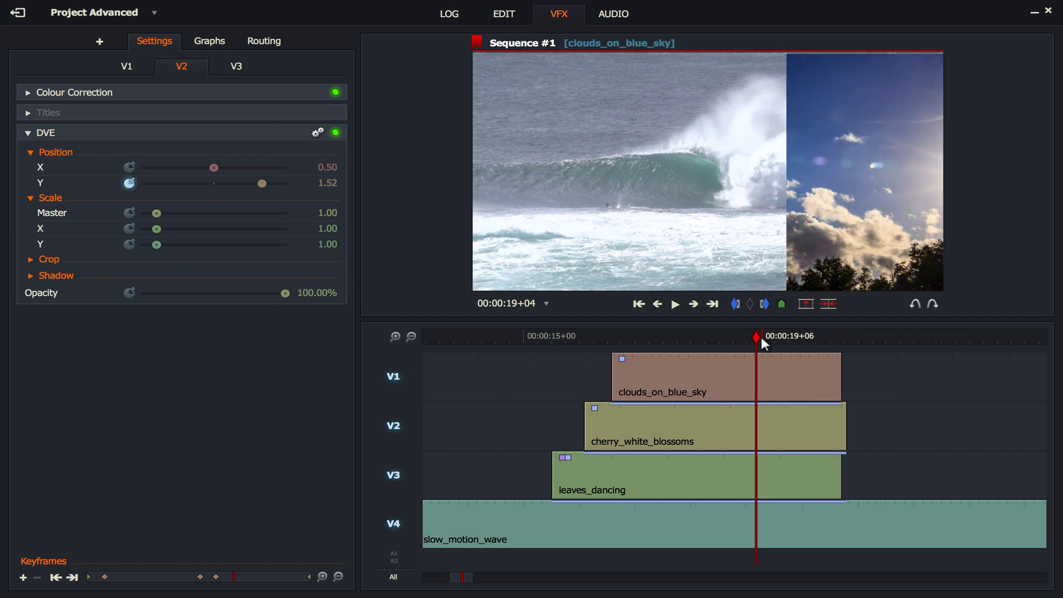
left_click_drag(640, 339, 784, 305)
left_click(133, 65)
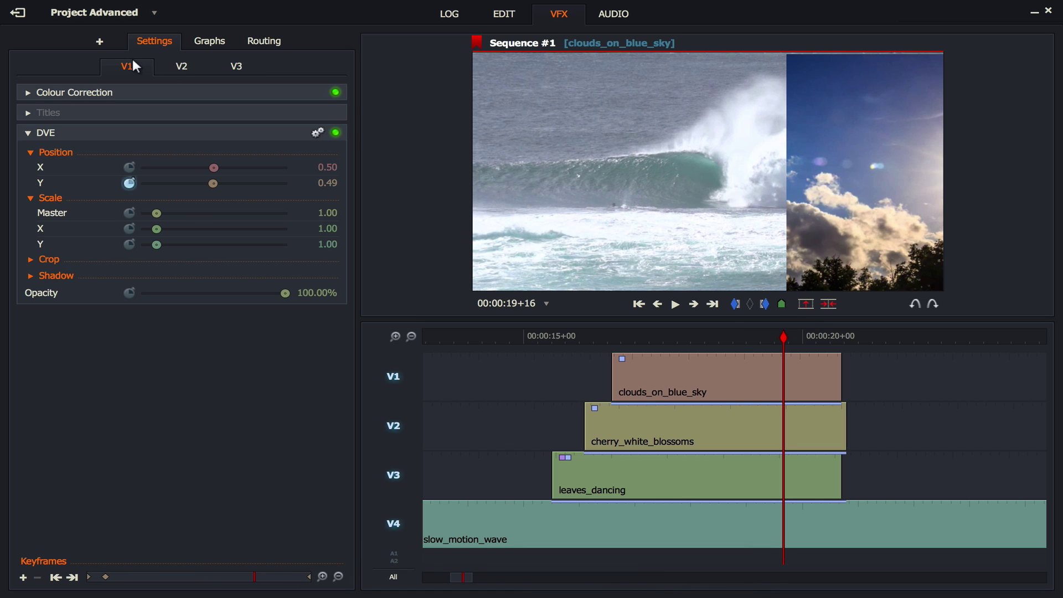
left_click(24, 576)
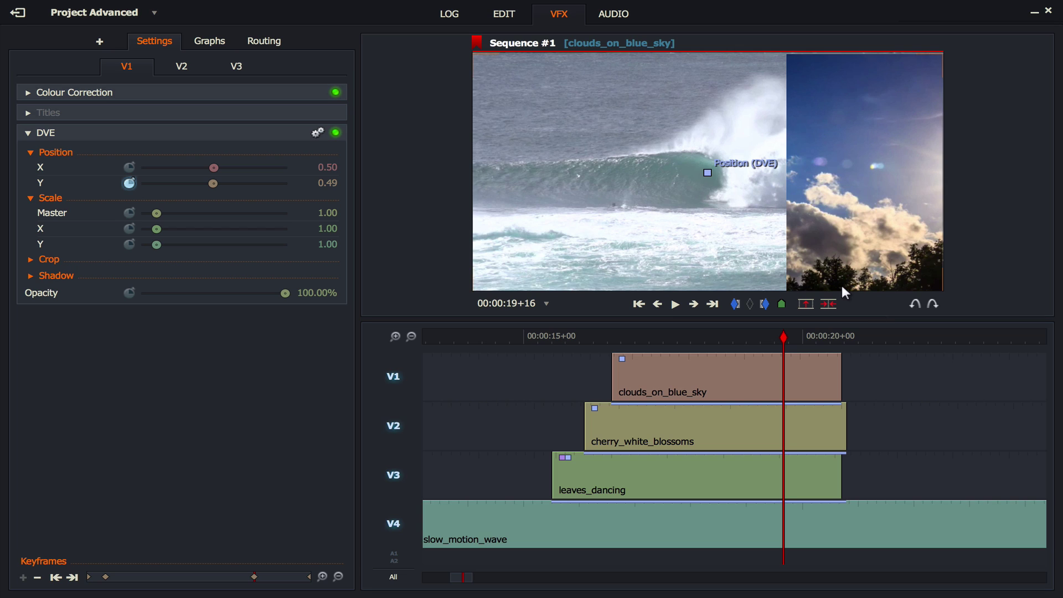
- Advance eight frames to 00:00:20+00 and add another keyframe on the clouds_on_blue_sky DVE
key("Right")
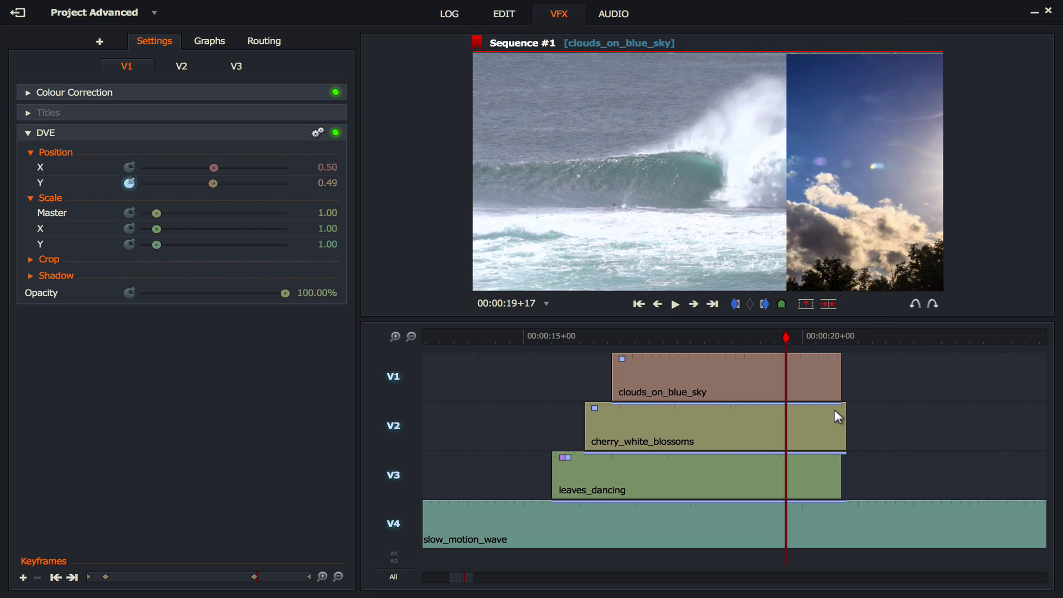
key("Right")
key("Right")
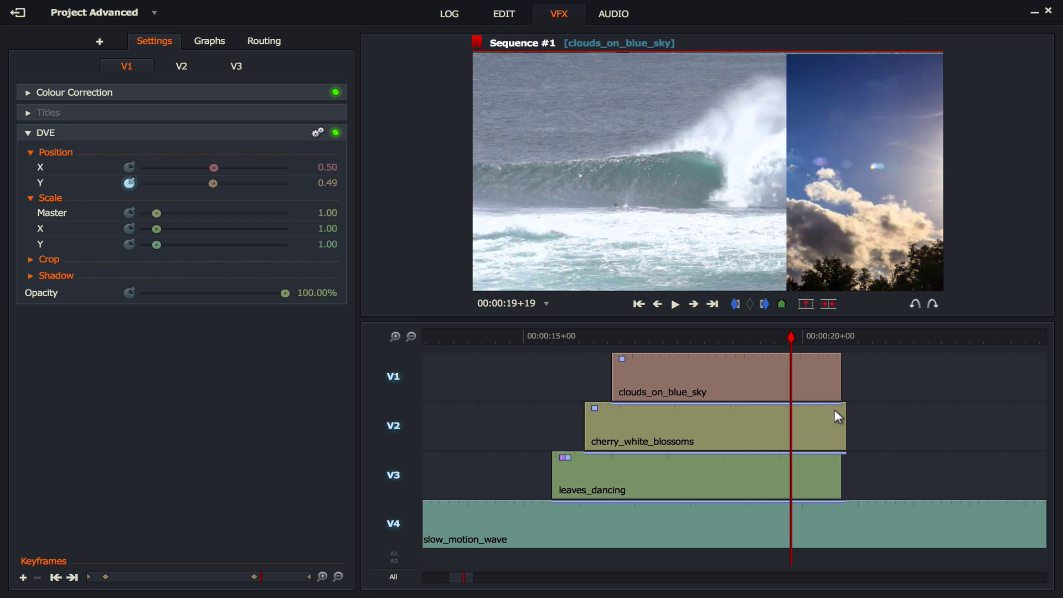
key("Right")
key("Right")
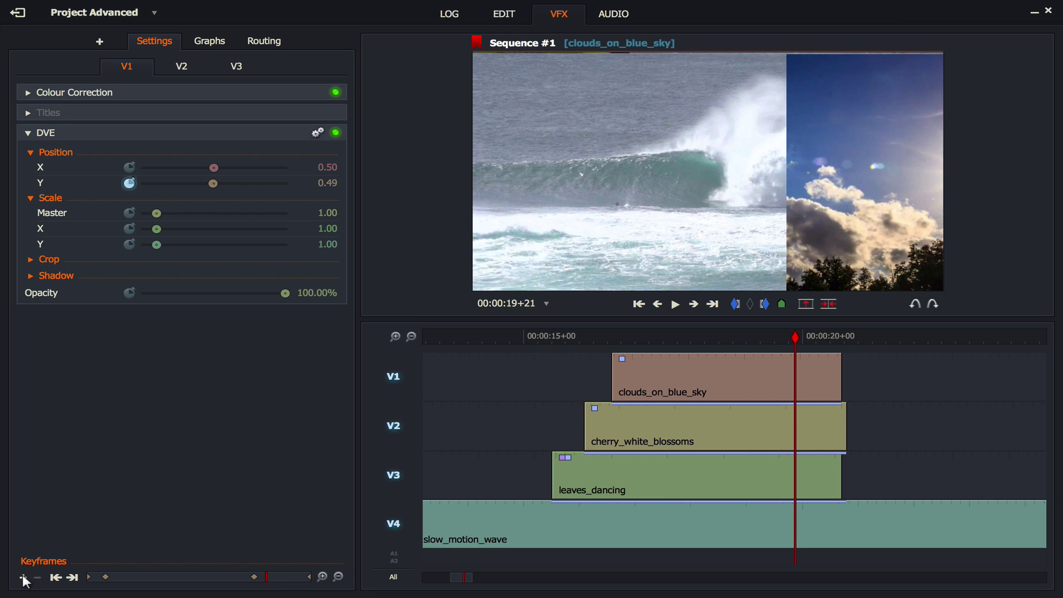
key("Right")
key("Right")
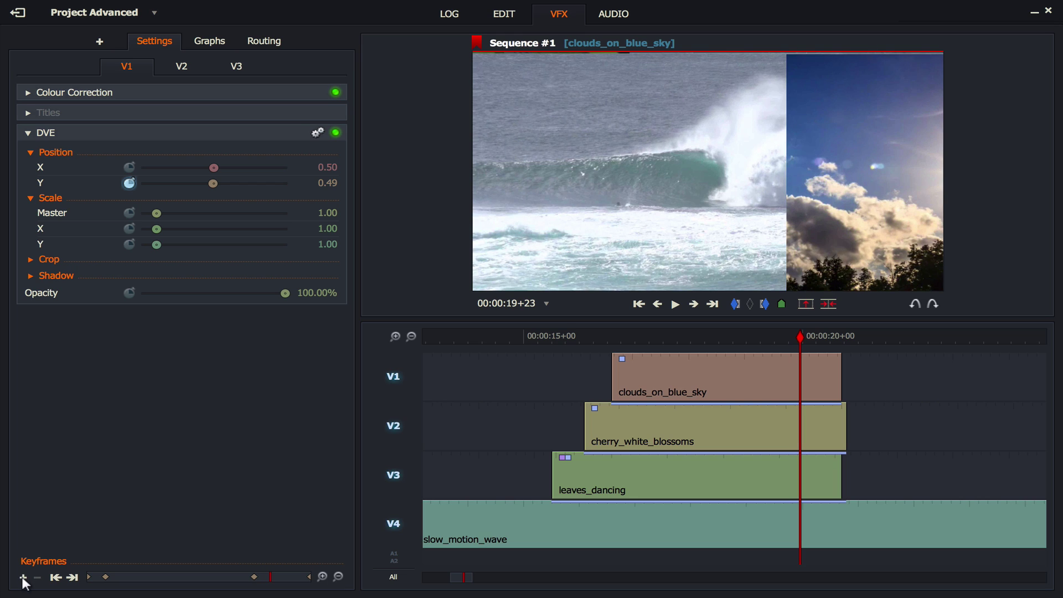
key("Right")
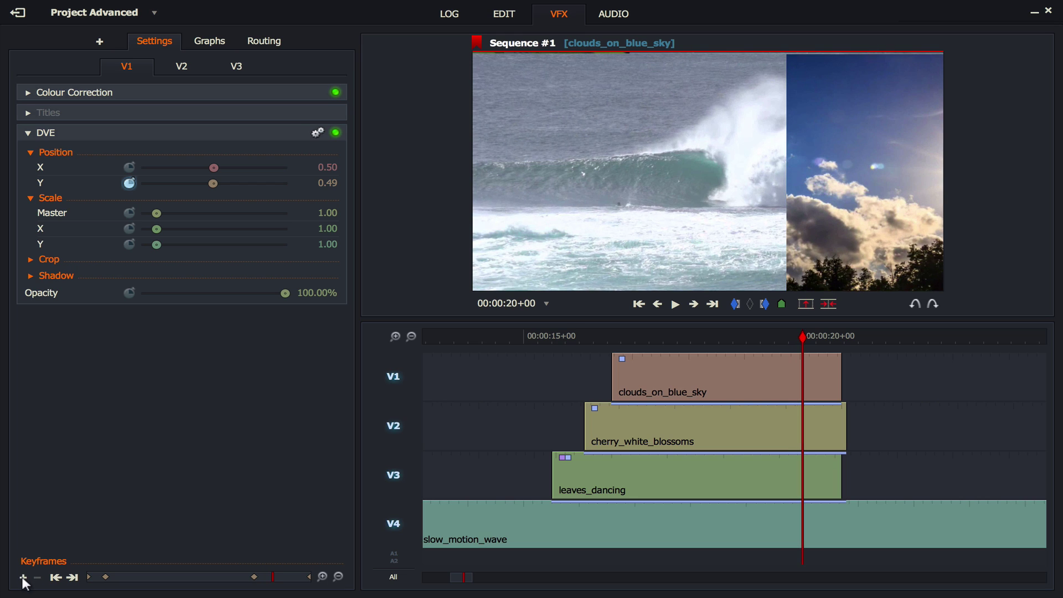
left_click(23, 577)
- In the clouds_on_blue_sky graph, raise the 00:00:20+00 and final Position Y keyframes to about the first keyframe's level
left_click(195, 44)
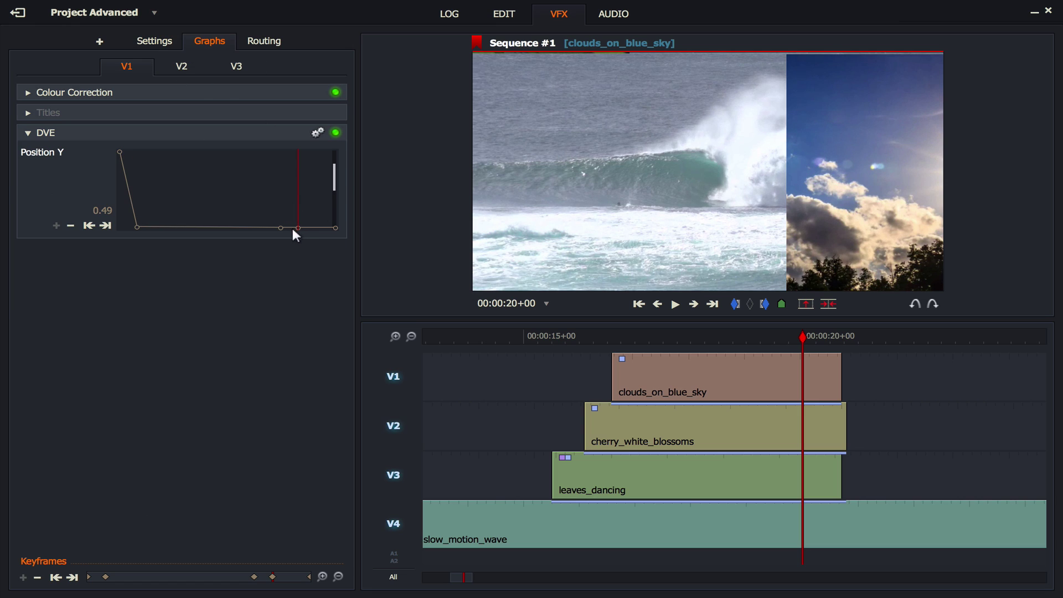
left_click_drag(298, 228, 298, 154)
left_click_drag(338, 232, 341, 155)
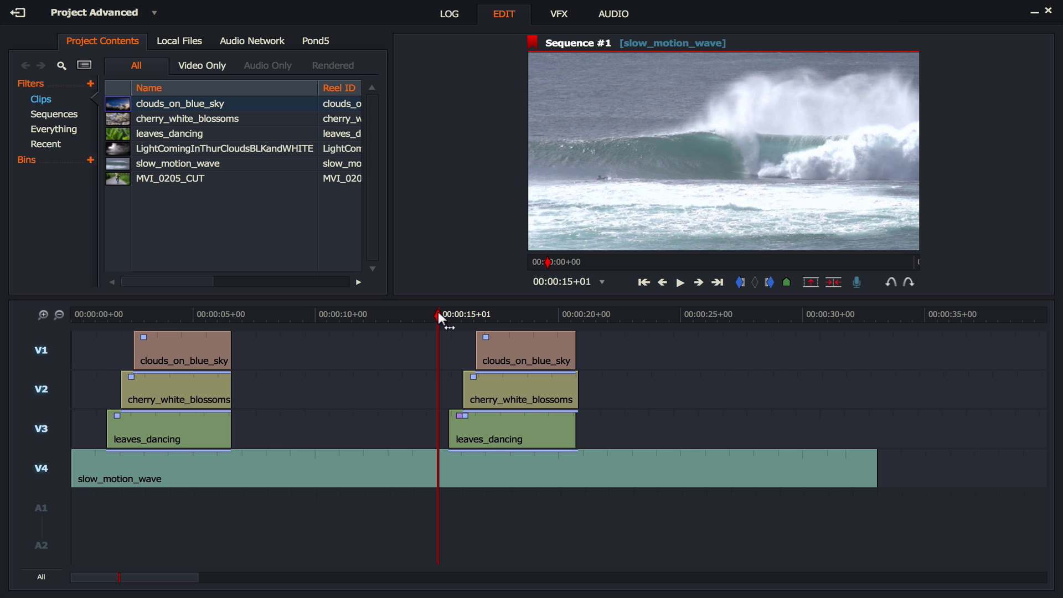
- In the editing workspace, play back the second split-screen animation with all tracks enabled from 00:00:15+01 to 00:00:20+15
key("space")
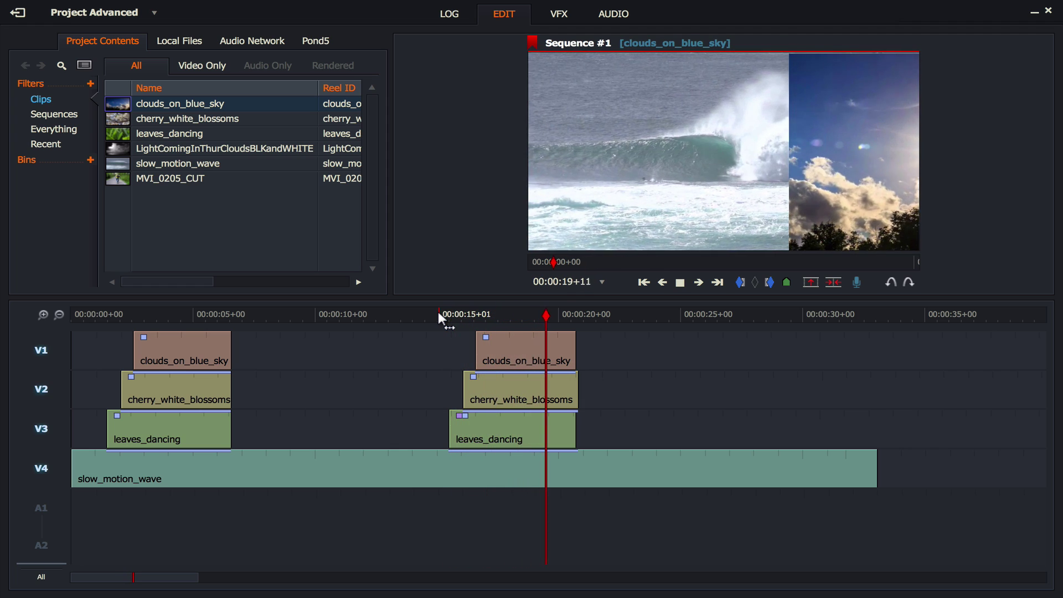
key("space")
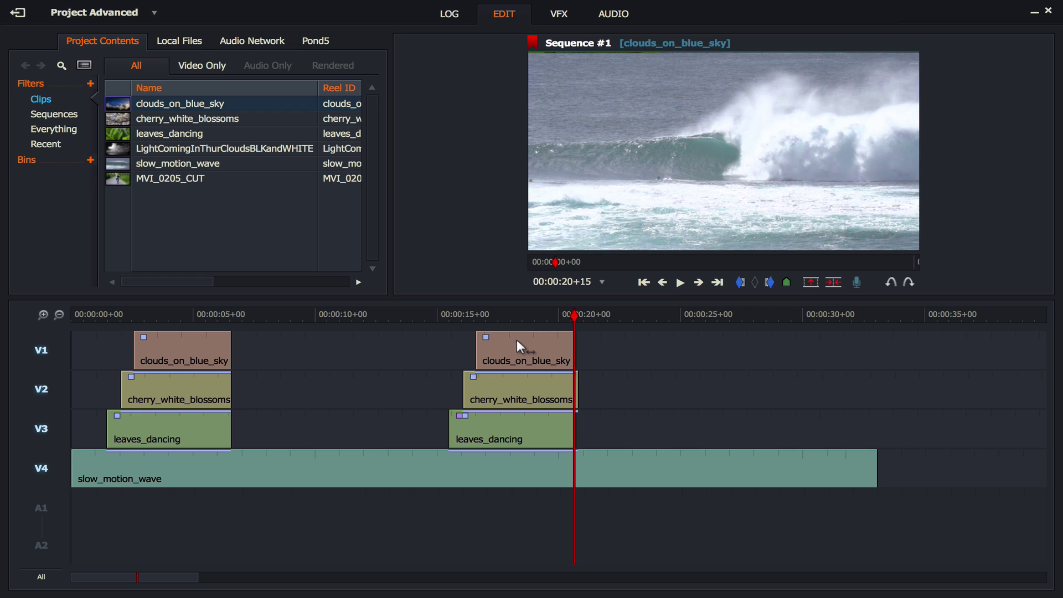